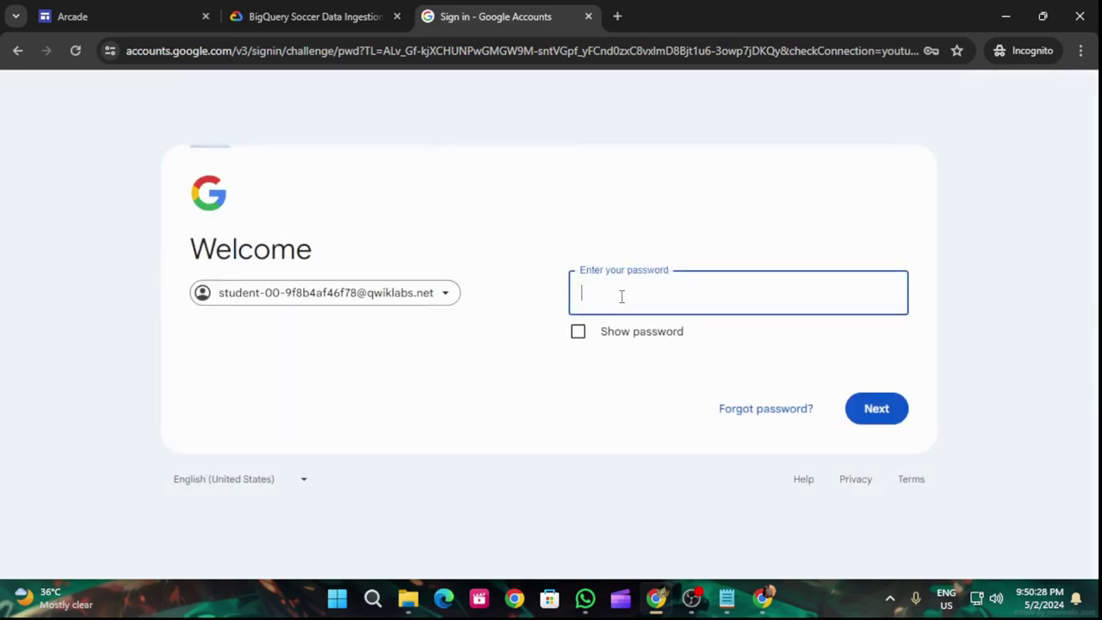
Sign in with the lab account's password, accept the account notice, and agree to the Google Cloud Terms of Service.
key("ctrl+v")
key("Return")
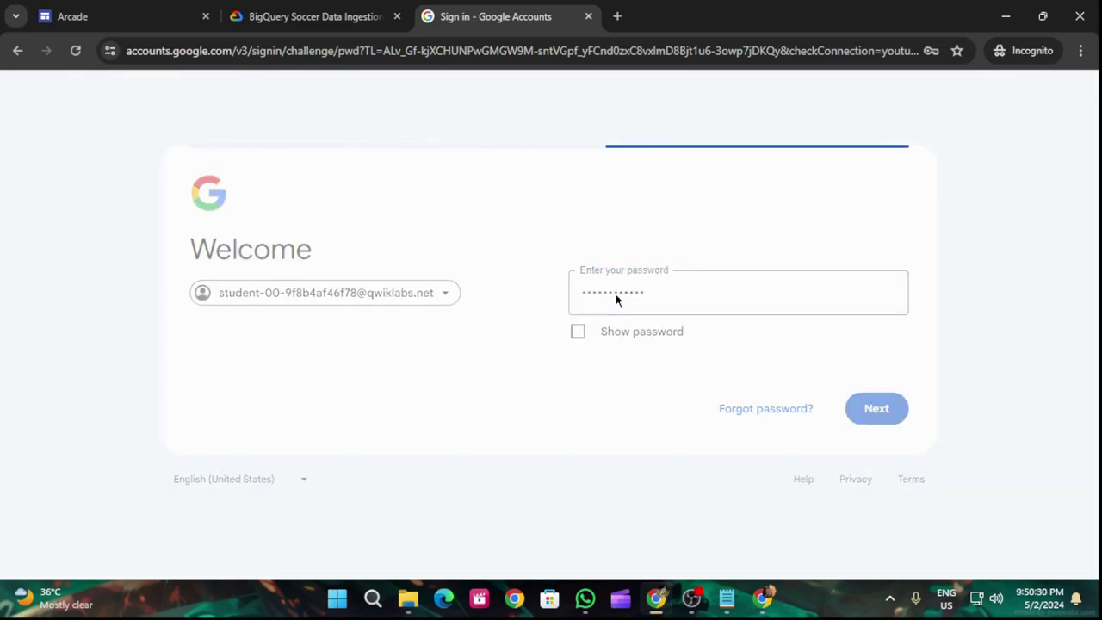
left_click(642, 494)
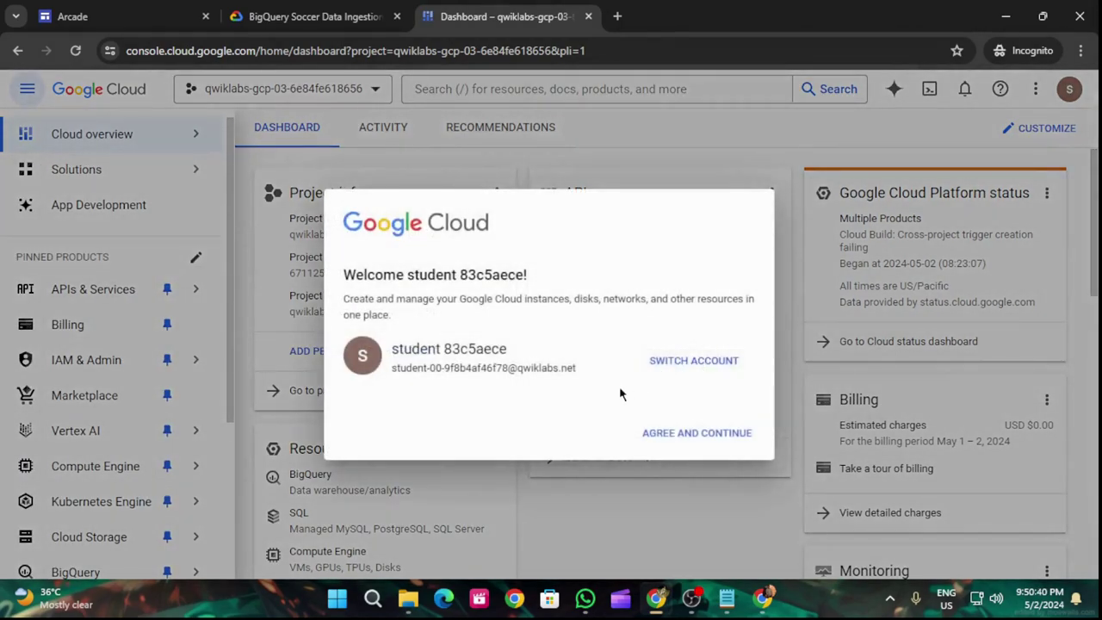
left_click(349, 428)
left_click(659, 509)
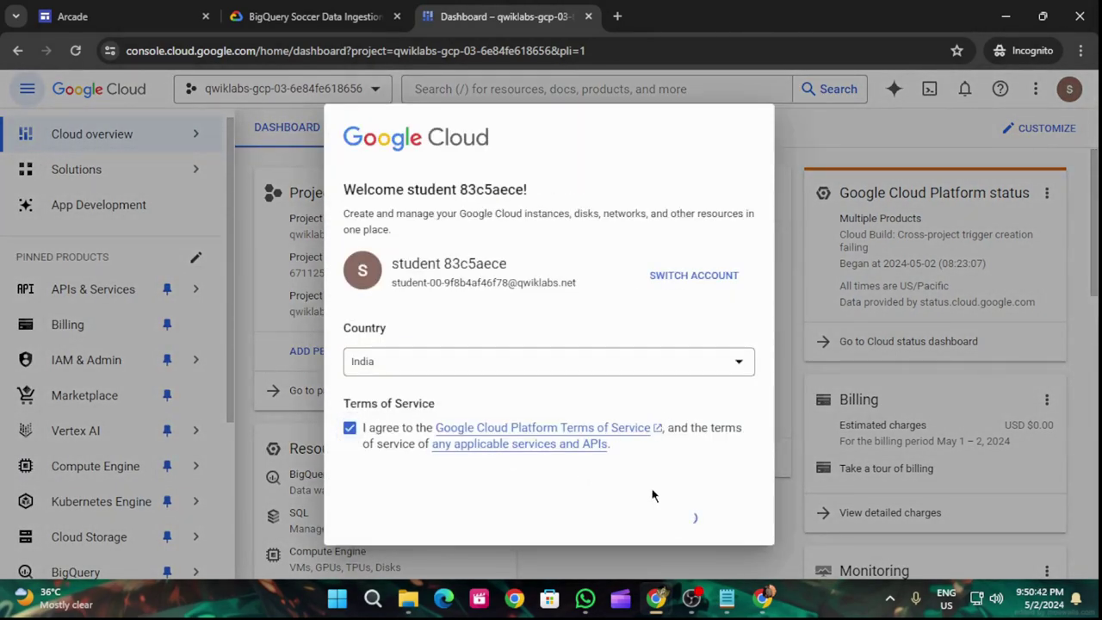
Consult Task 1 of the lab instructions, open BigQuery in the Google Cloud console and dismiss its welcome message.
key("ctrl+shift+Tab")
scroll(480, 400, "down", 10)
scroll(481, 409, "down", 20)
scroll(509, 416, "down", 10)
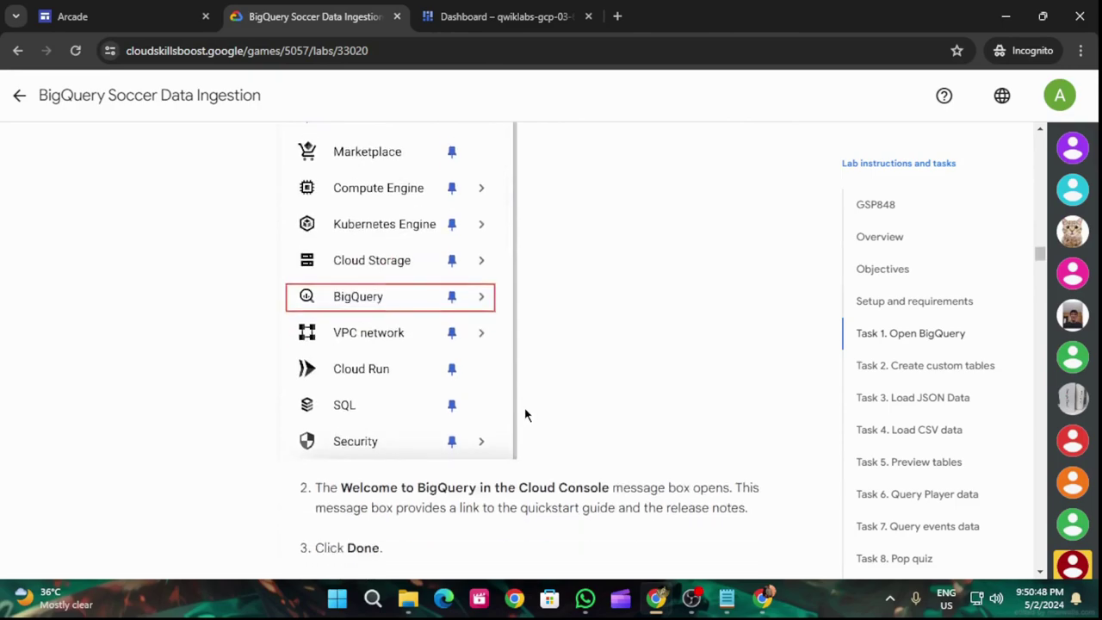
scroll(524, 413, "down", 3)
left_click(534, 15)
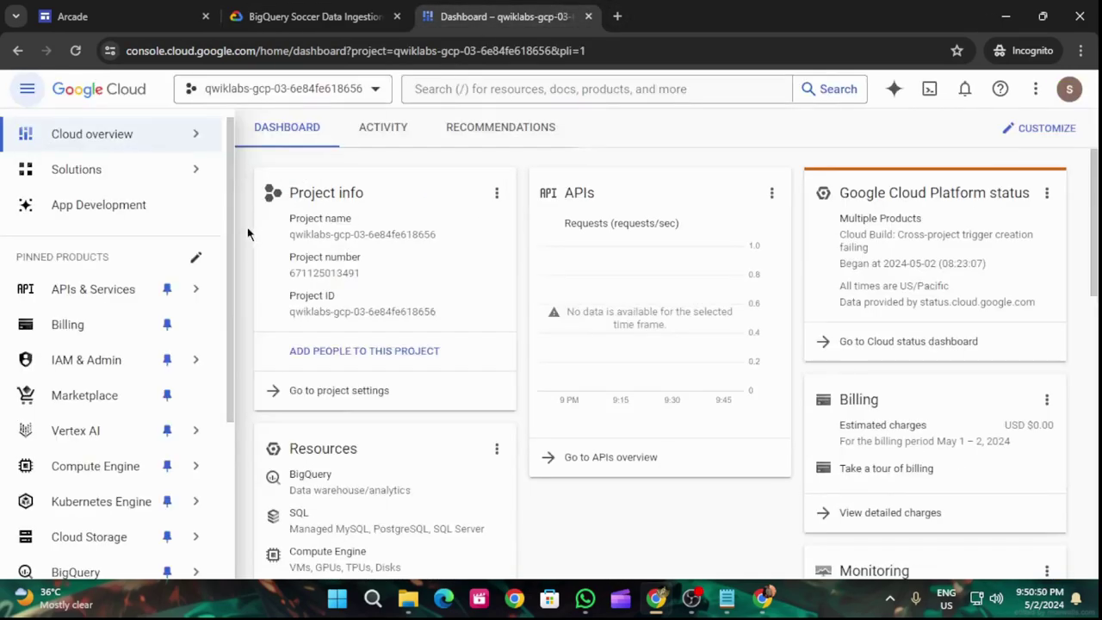
mouse_move(141, 561)
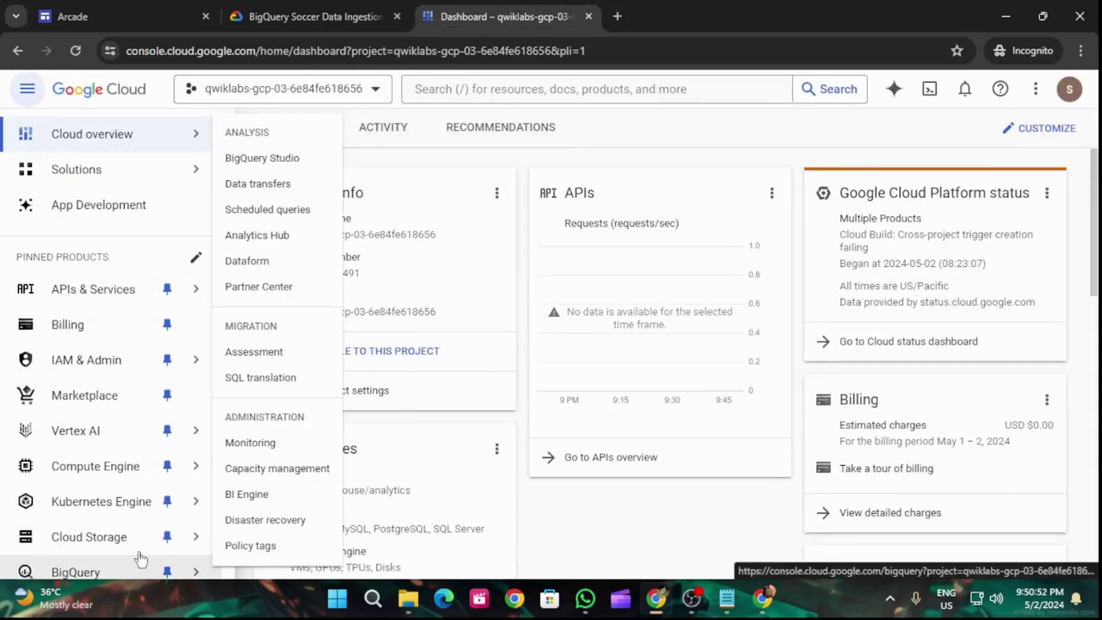
scroll(141, 561, "down", 1)
left_click(89, 488)
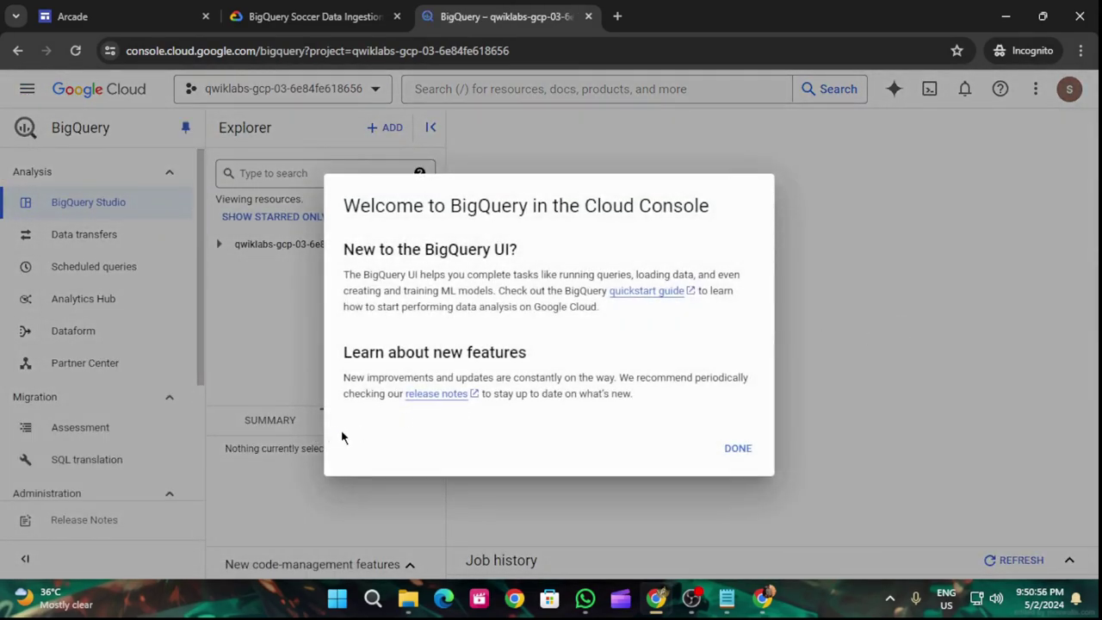
left_click(745, 451)
Copy the dataset ID "soccer" from Task 2 of the lab instructions.
left_click(305, 17)
scroll(614, 405, "down", 7)
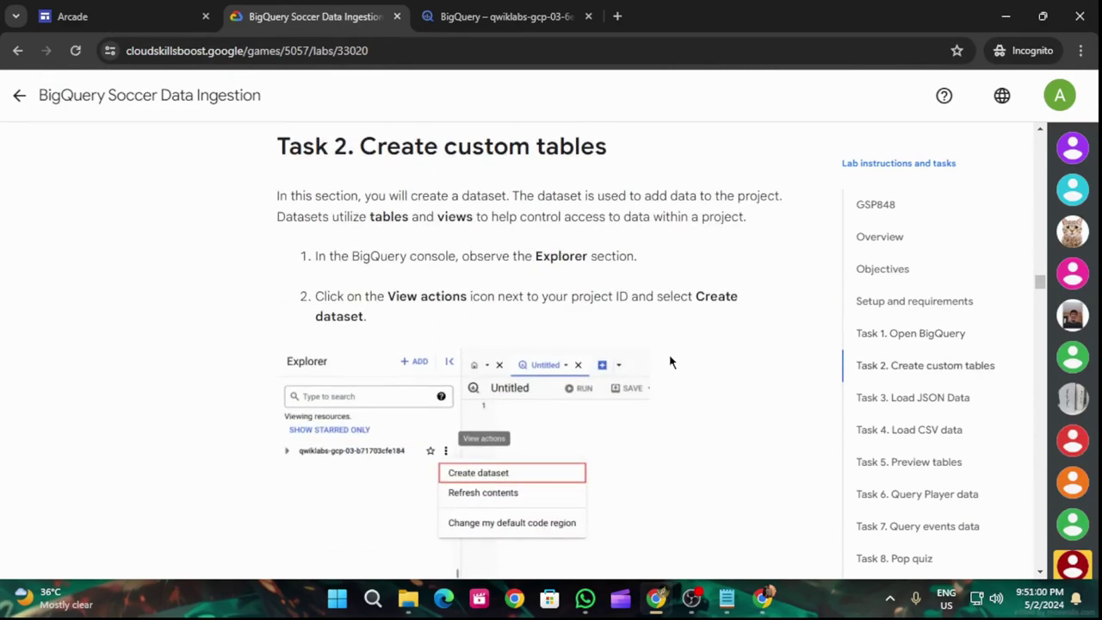
scroll(671, 362, "down", 3)
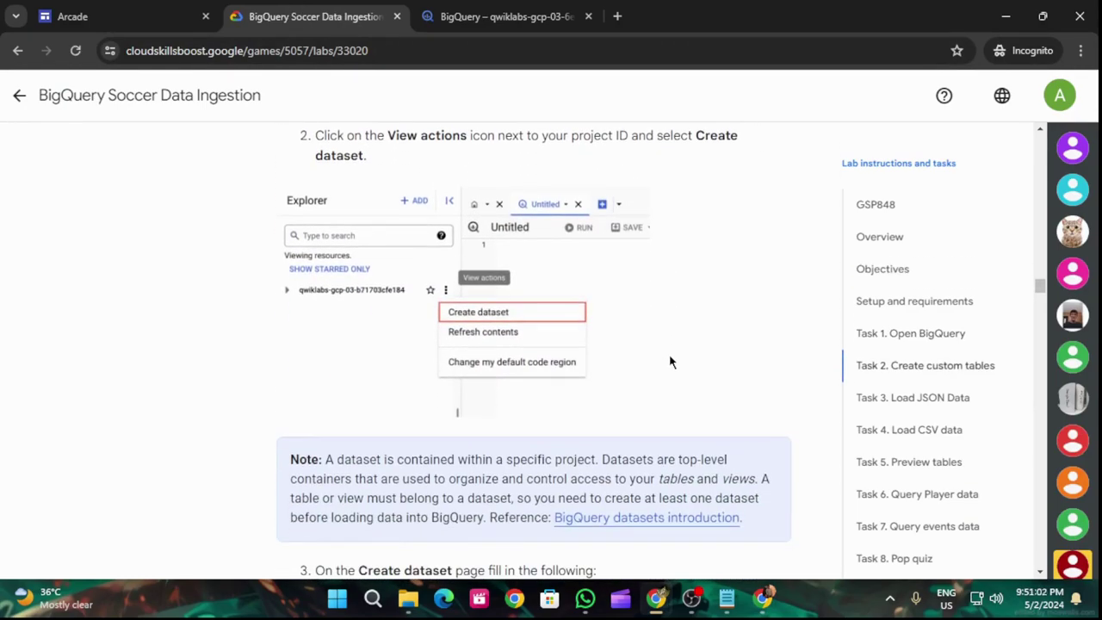
scroll(670, 361, "up", 2)
scroll(670, 359, "down", 4)
scroll(672, 347, "down", 4)
left_click_drag(490, 329, 532, 333)
key("ctrl+c")
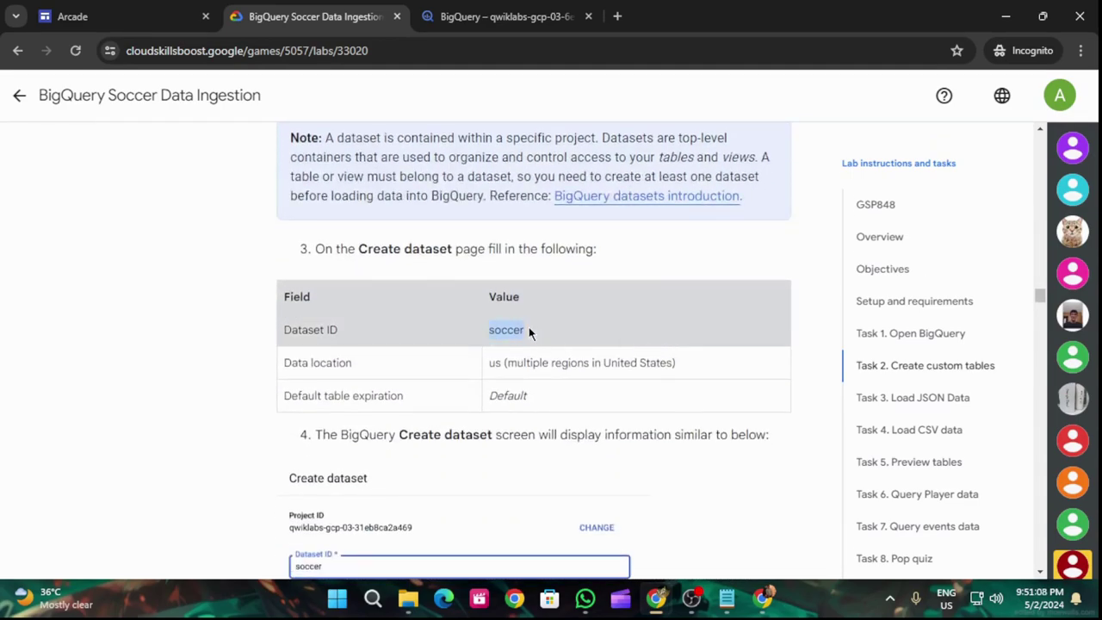
Start a new dataset in the lab project and set its dataset ID to soccer.
left_click(500, 16)
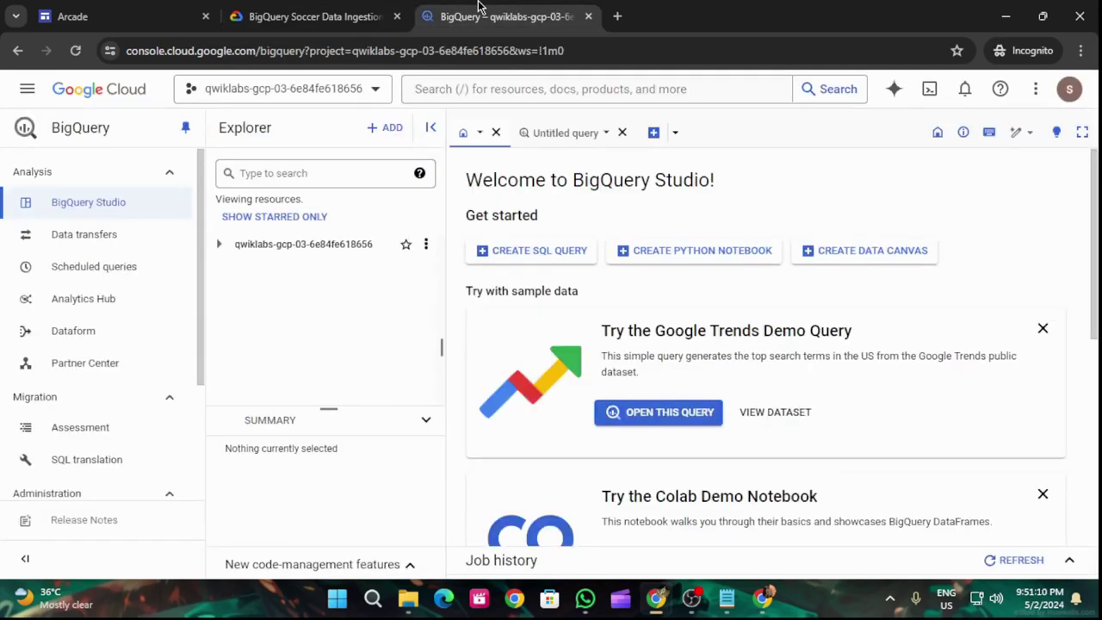
left_click(425, 244)
left_click(479, 273)
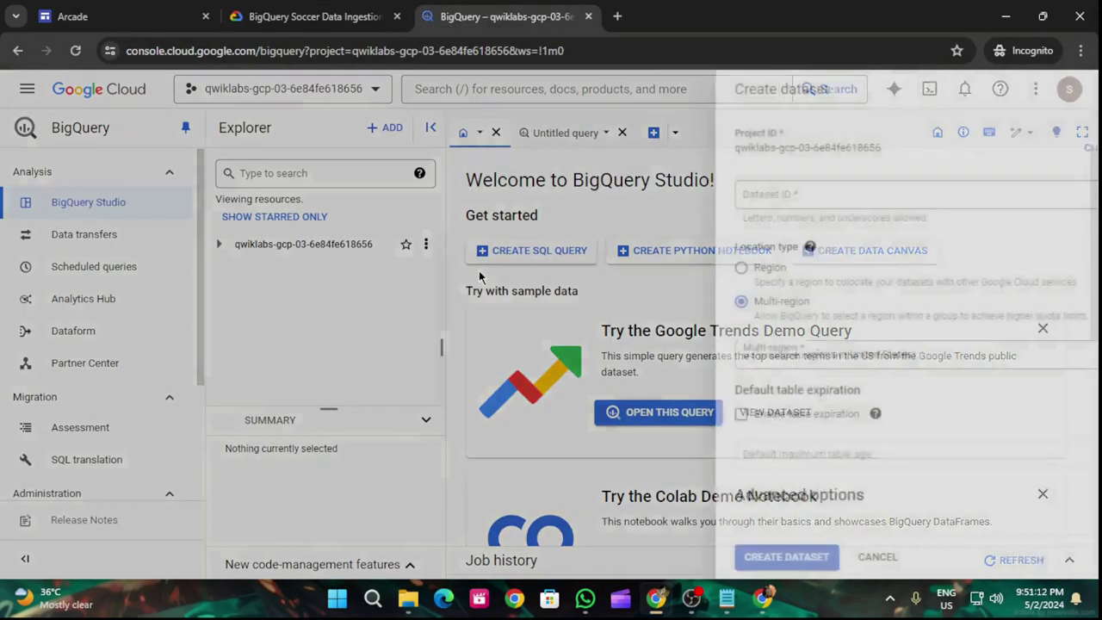
left_click(726, 192)
key("ctrl+v")
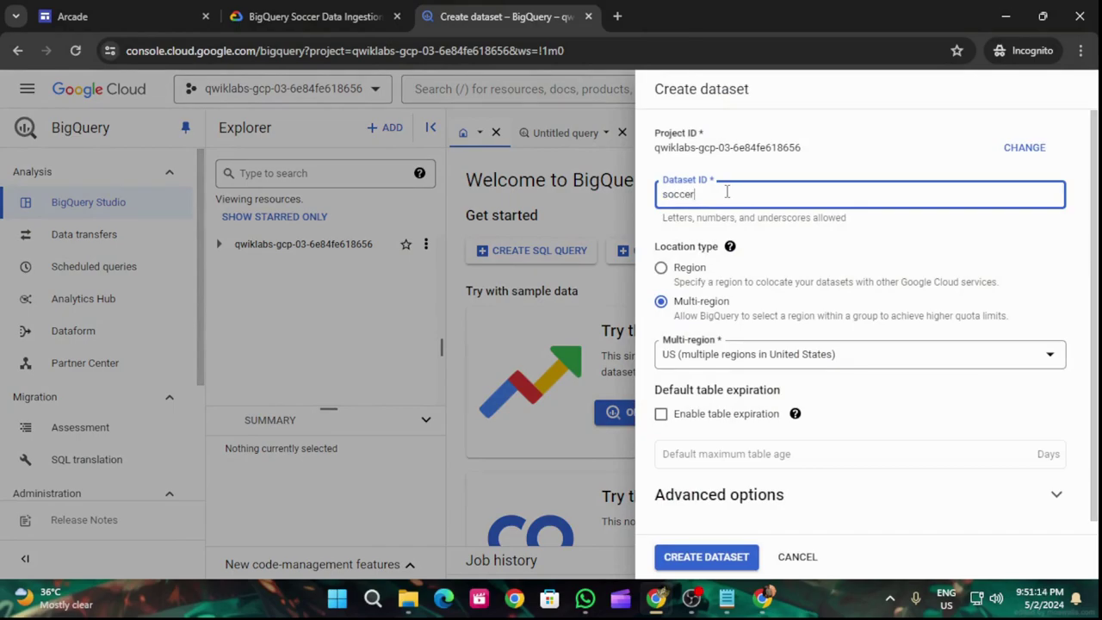
Compare the dataset settings with the lab instructions and create the soccer dataset.
left_click(305, 16)
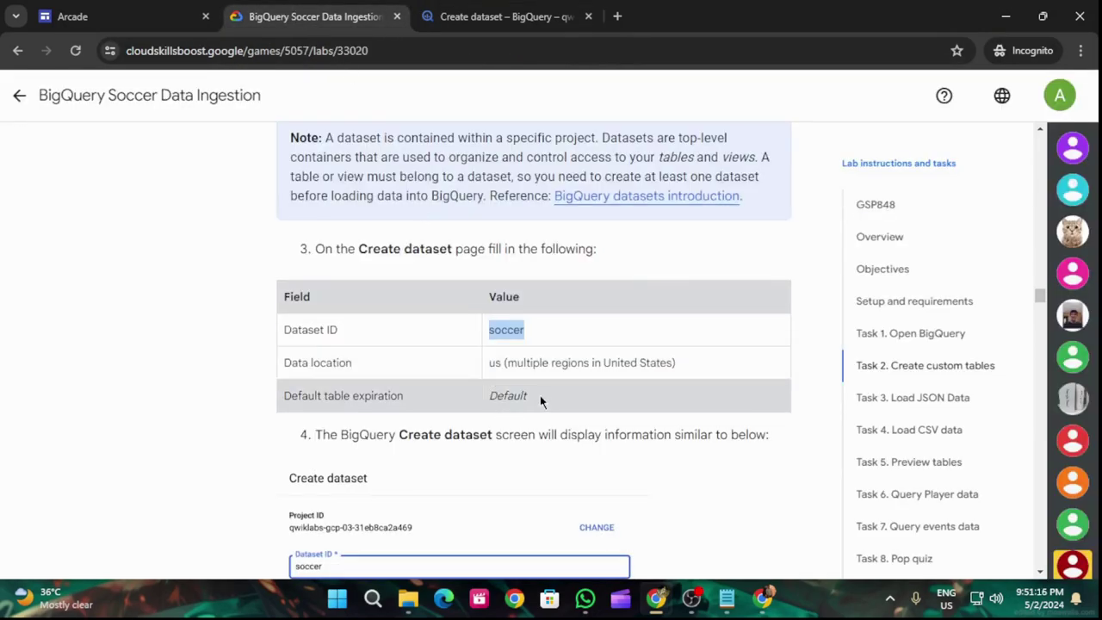
left_click(538, 12)
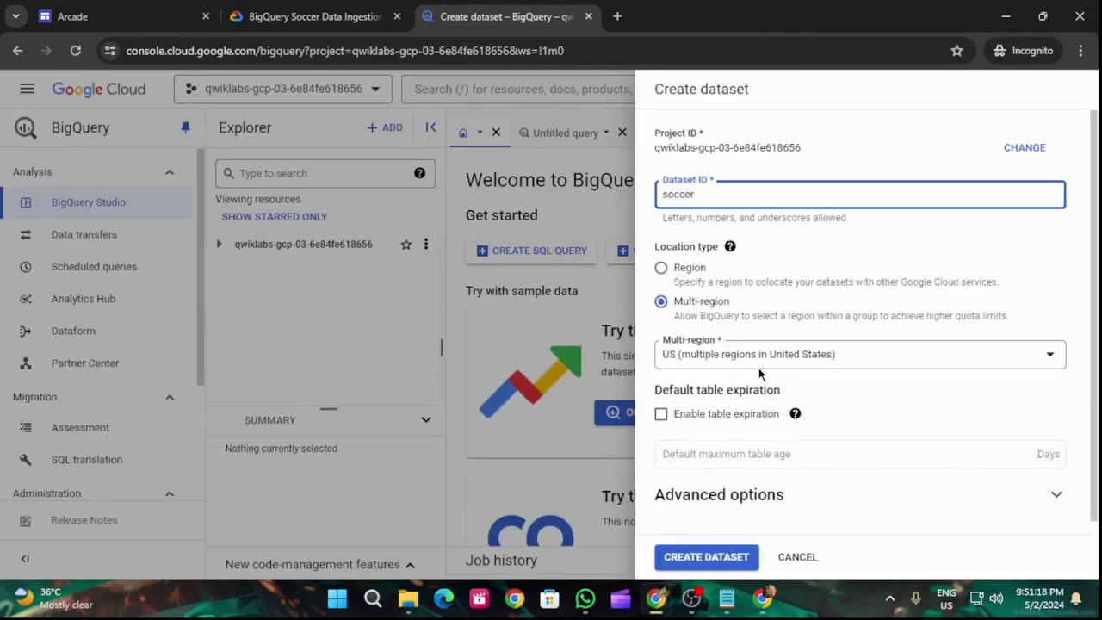
left_click(306, 16)
scroll(418, 361, "down", 3)
scroll(418, 356, "down", 2)
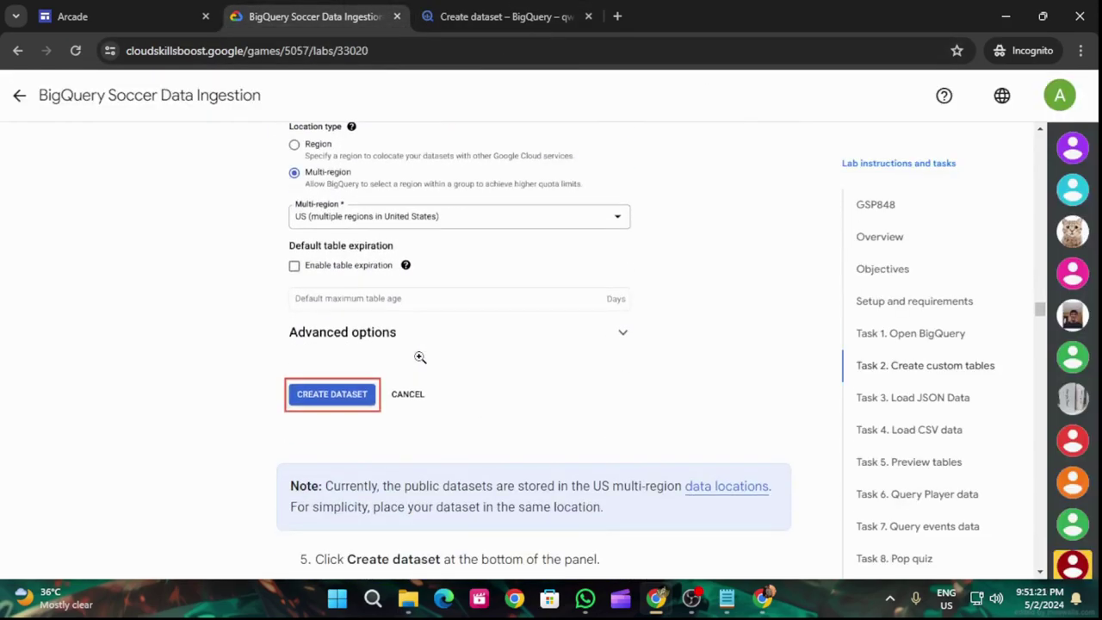
left_click(475, 13)
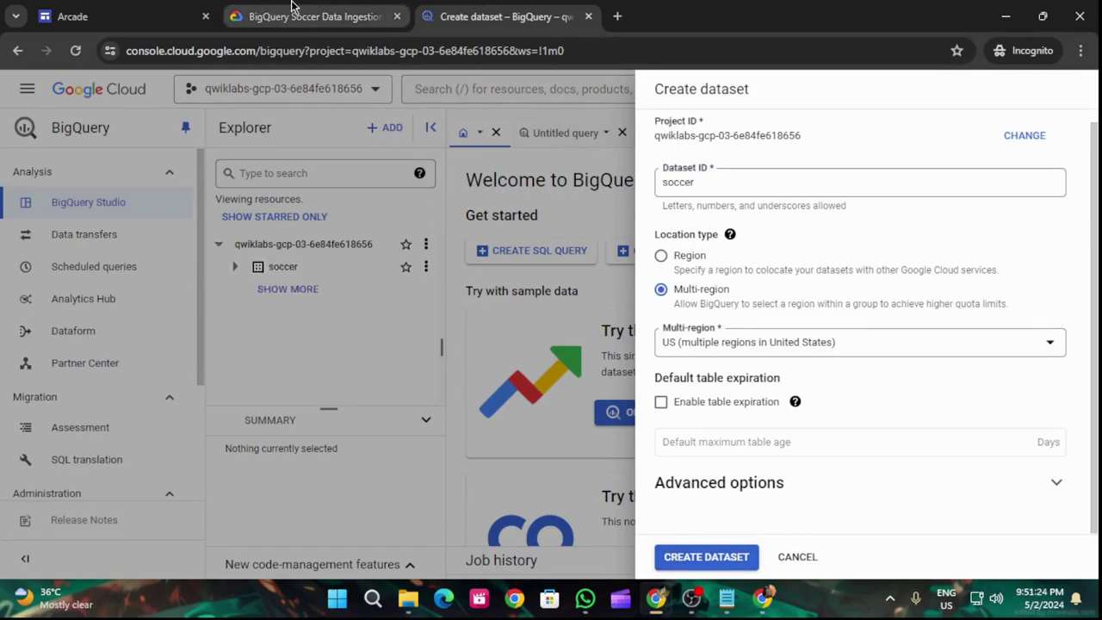
Check the lab progress for the objective of creating a new dataset.
left_click(297, 13)
scroll(418, 479, "down", 2)
left_click(422, 454)
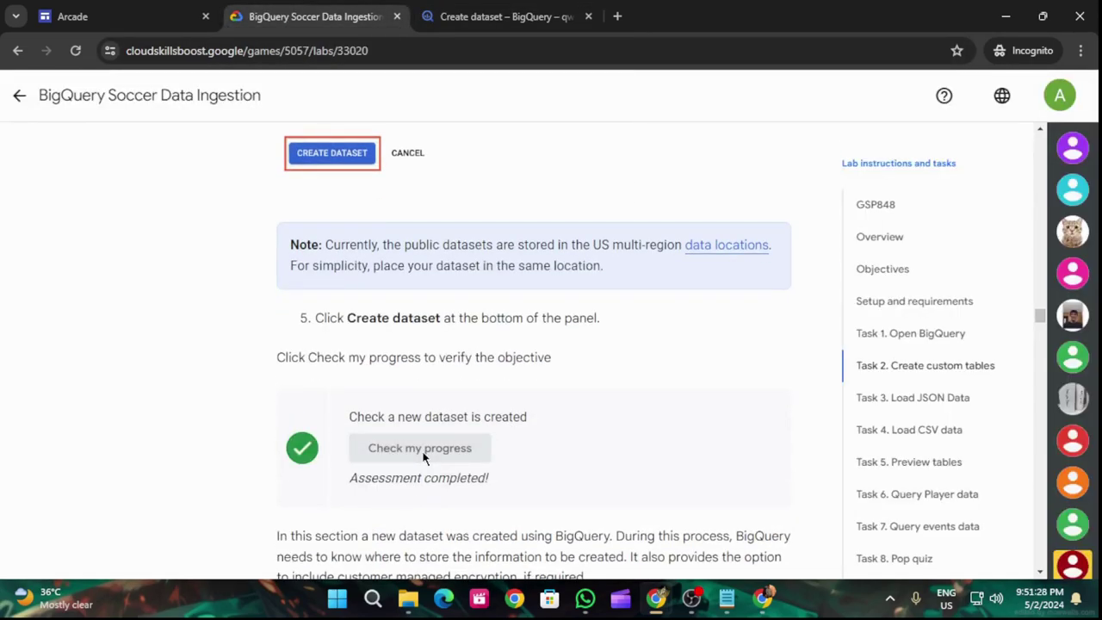
Copy the table name "competitions" from the Task 3 settings in the lab instructions.
scroll(423, 457, "down", 6)
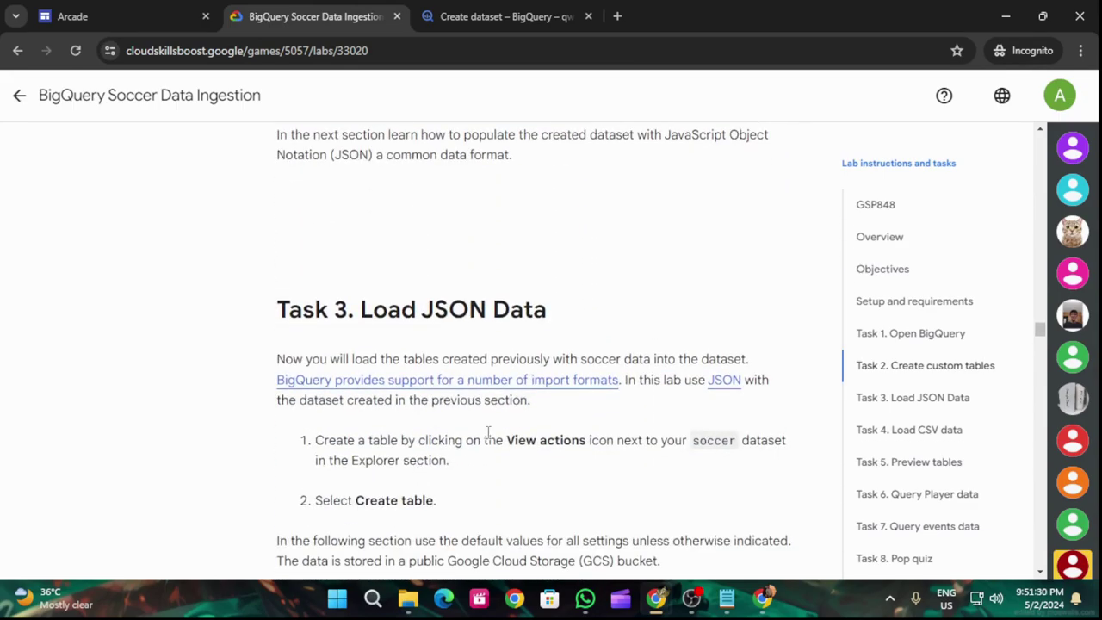
scroll(496, 437, "down", 4)
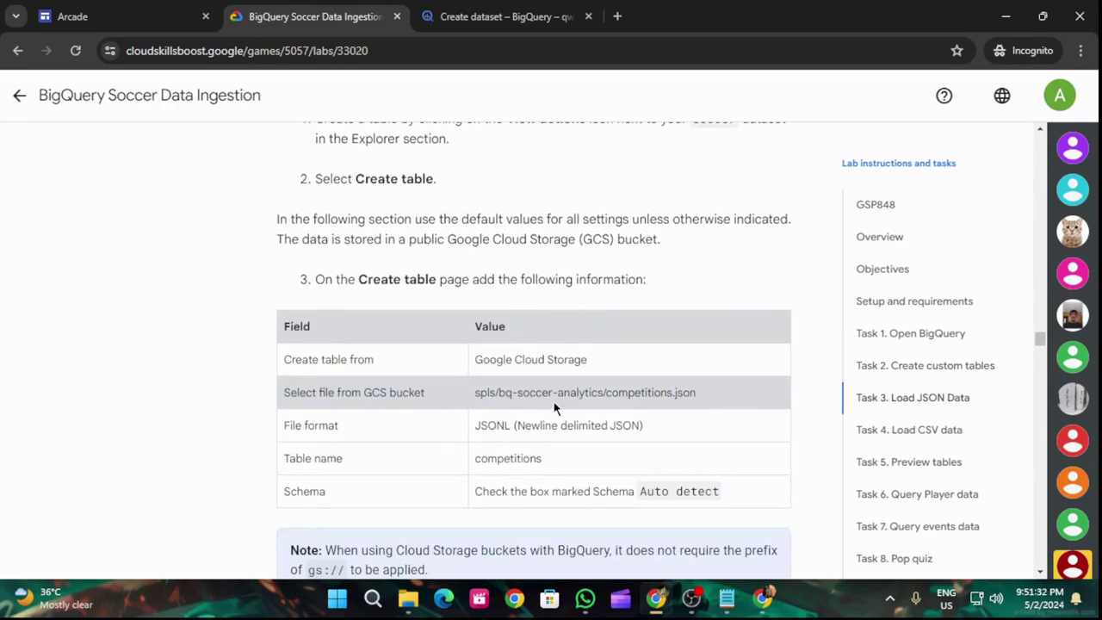
left_click_drag(475, 468, 531, 458)
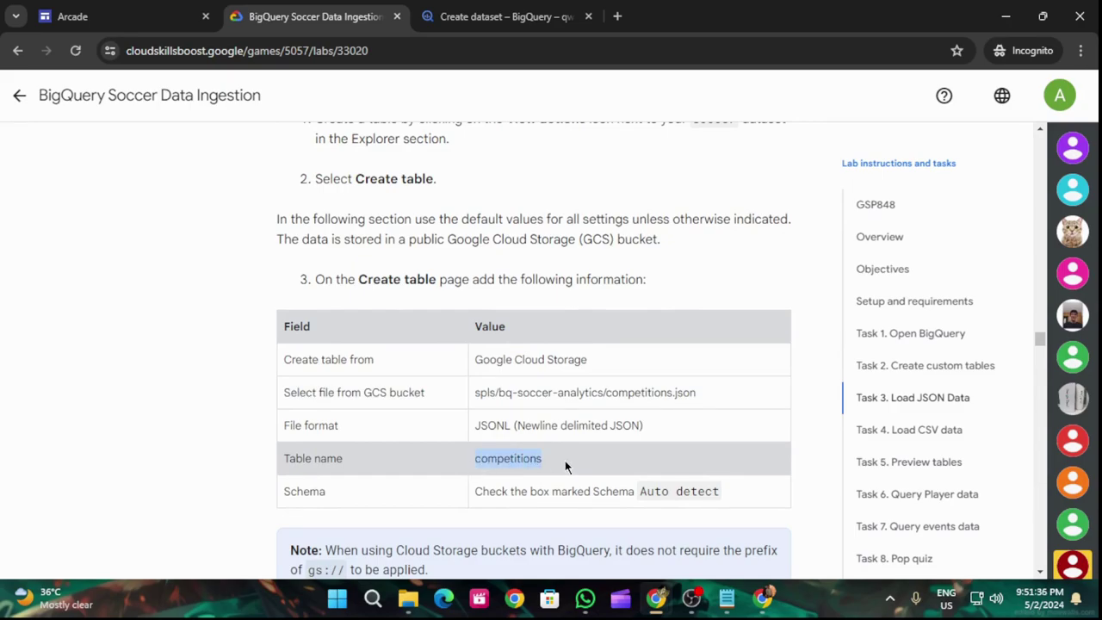
Start a new table in the soccer dataset with Google Cloud Storage as source and name it competitions.
left_click(496, 14)
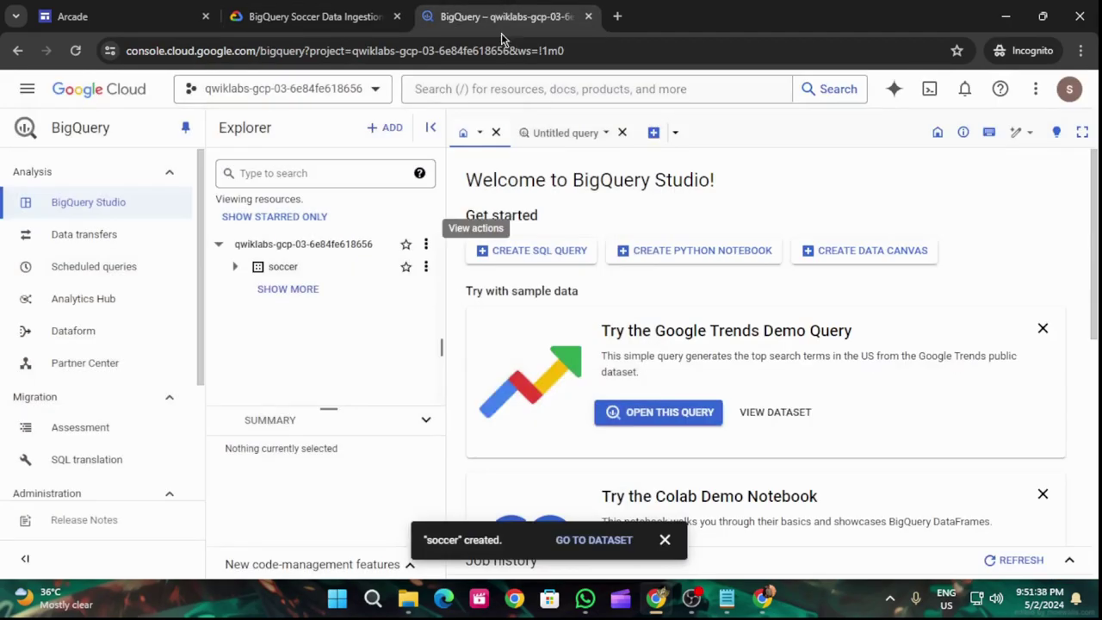
left_click(425, 266)
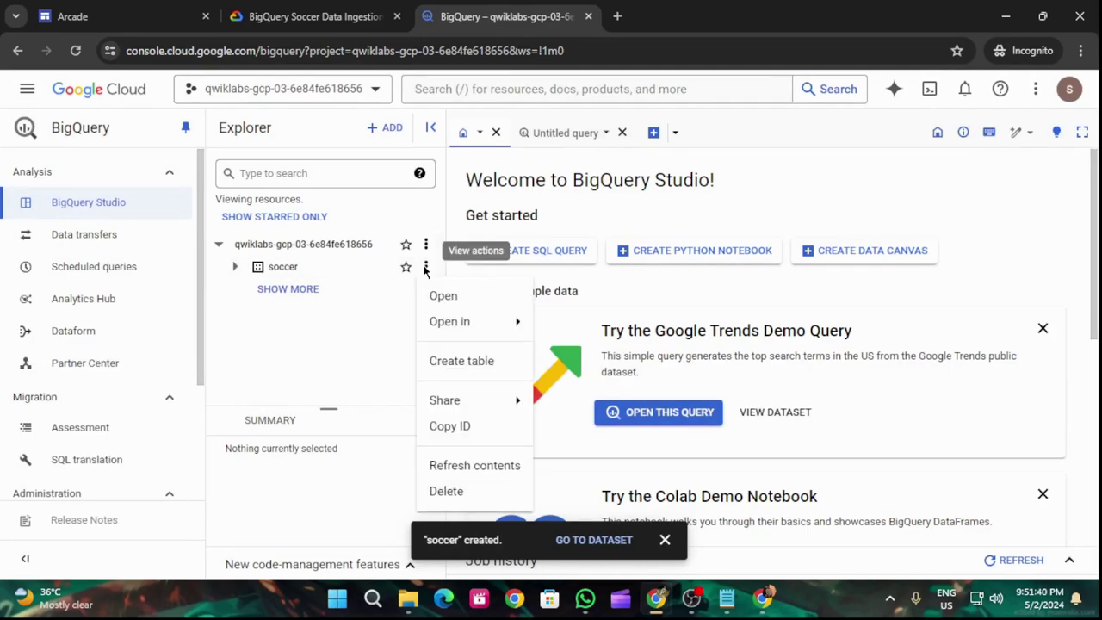
left_click(454, 365)
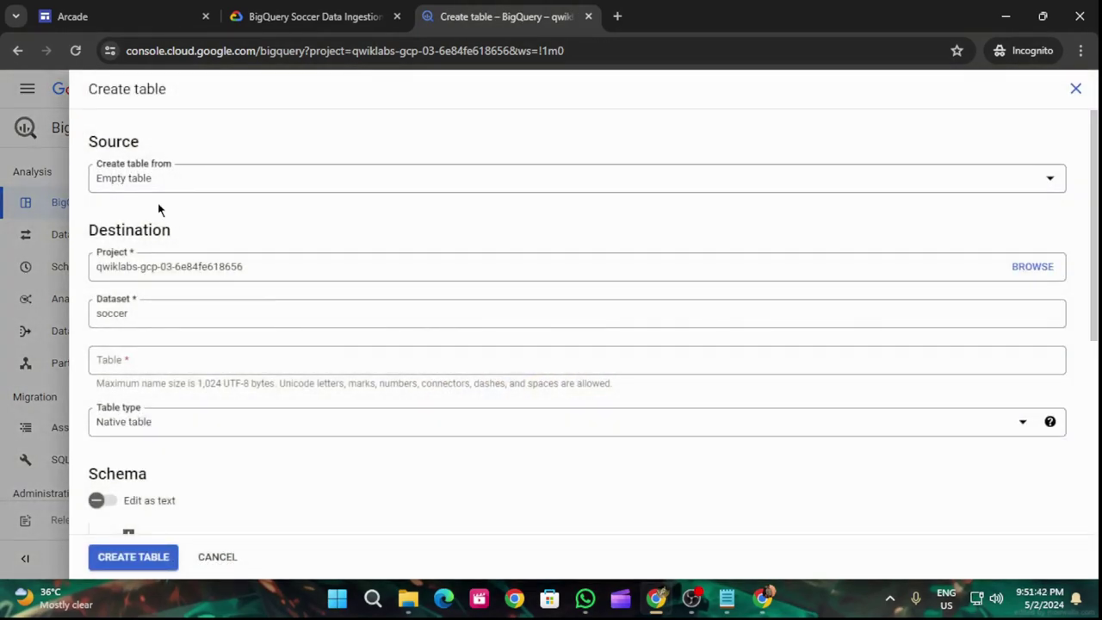
left_click(160, 183)
left_click(165, 221)
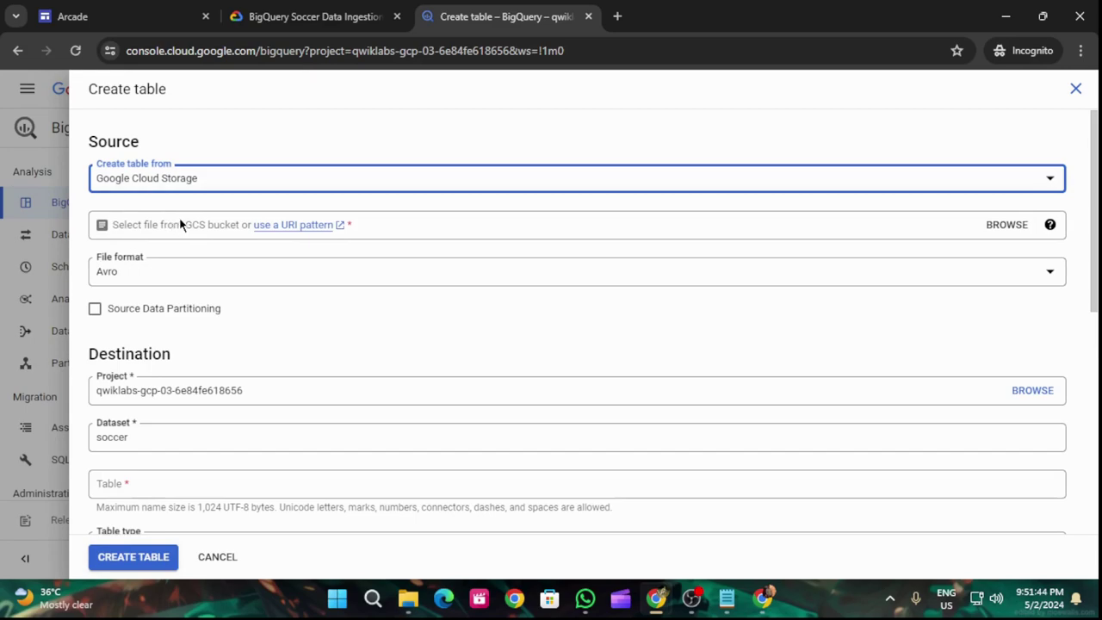
left_click(155, 483)
type("competitions")
Set the source file to spls/bq-soccer-analytics/competitions.json from the lab instructions and the file format to JSONL (Newline delimited JSON).
left_click(319, 14)
left_click_drag(473, 393, 693, 410)
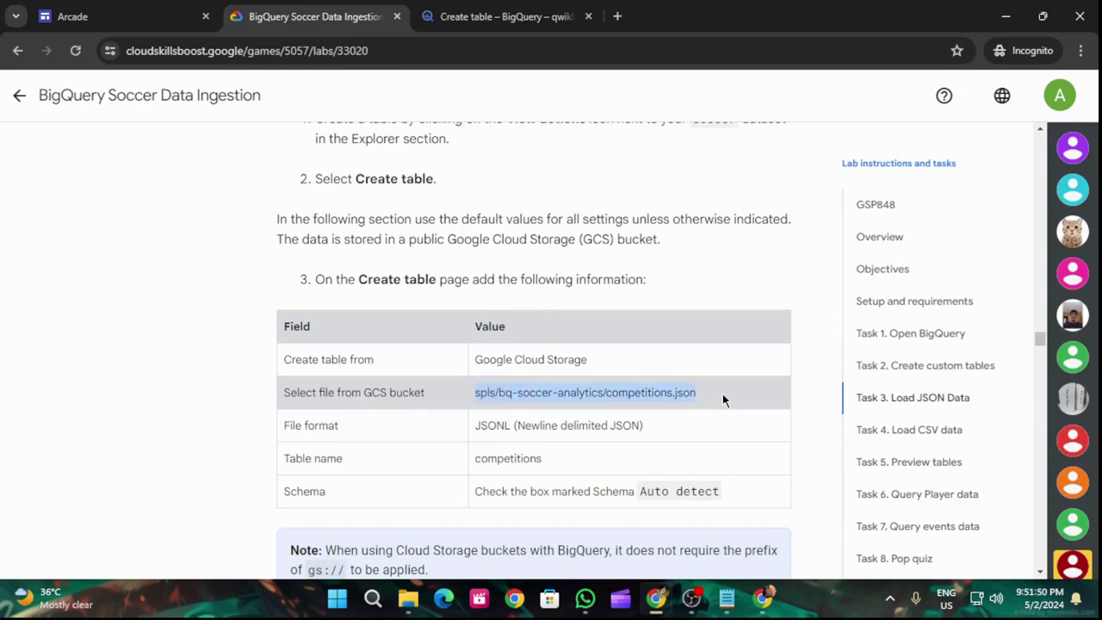
left_click(568, 7)
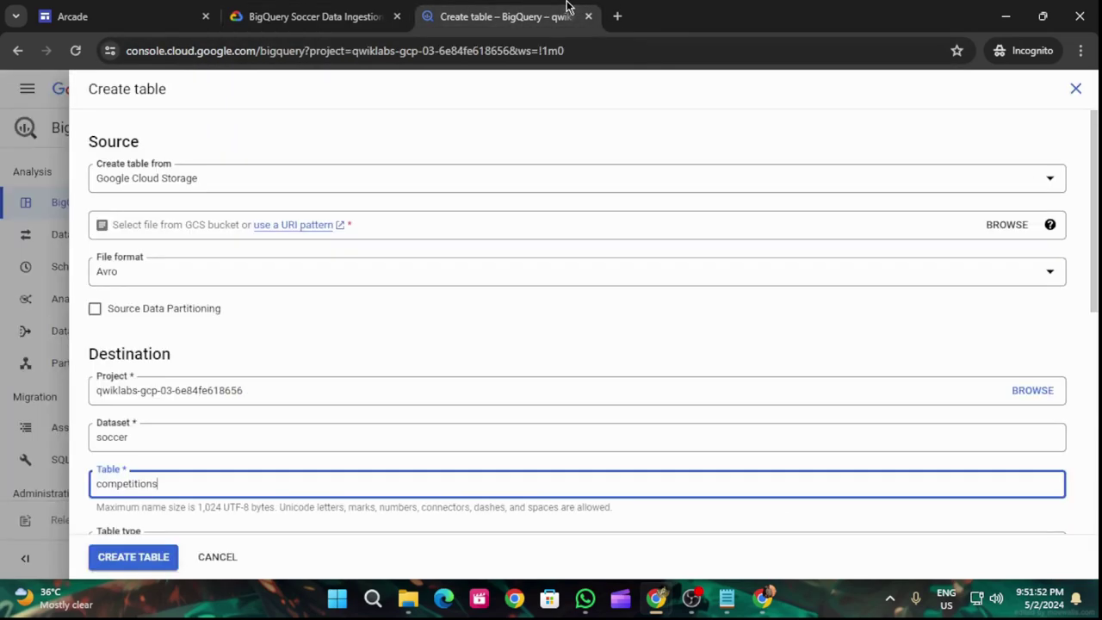
left_click(232, 226)
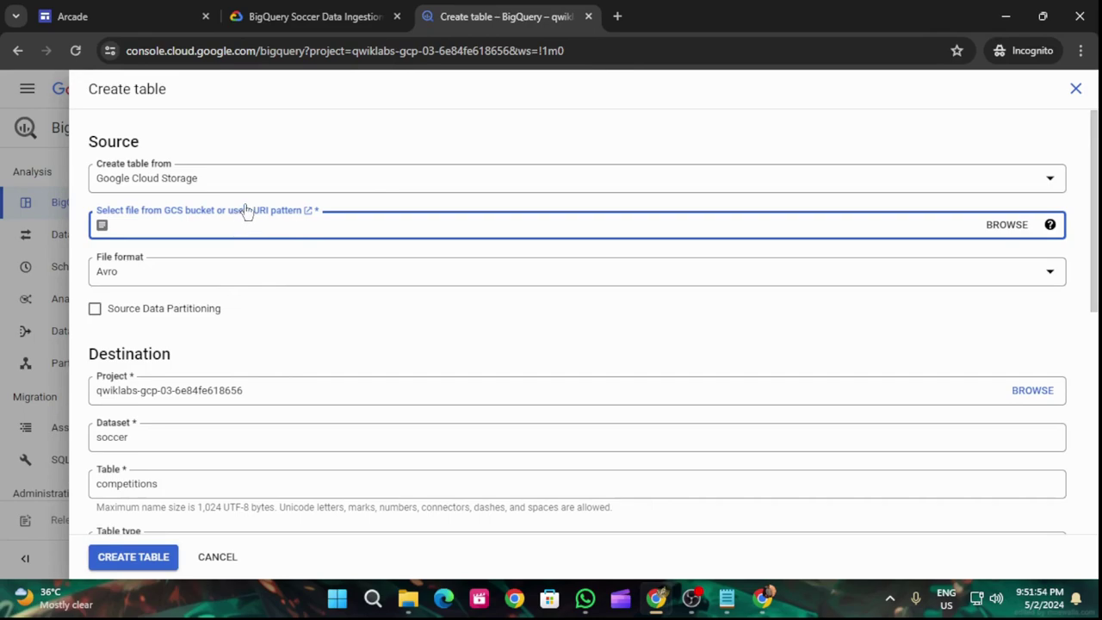
type("spls/bq-soccer-analytics/competitions.json")
left_click(267, 275)
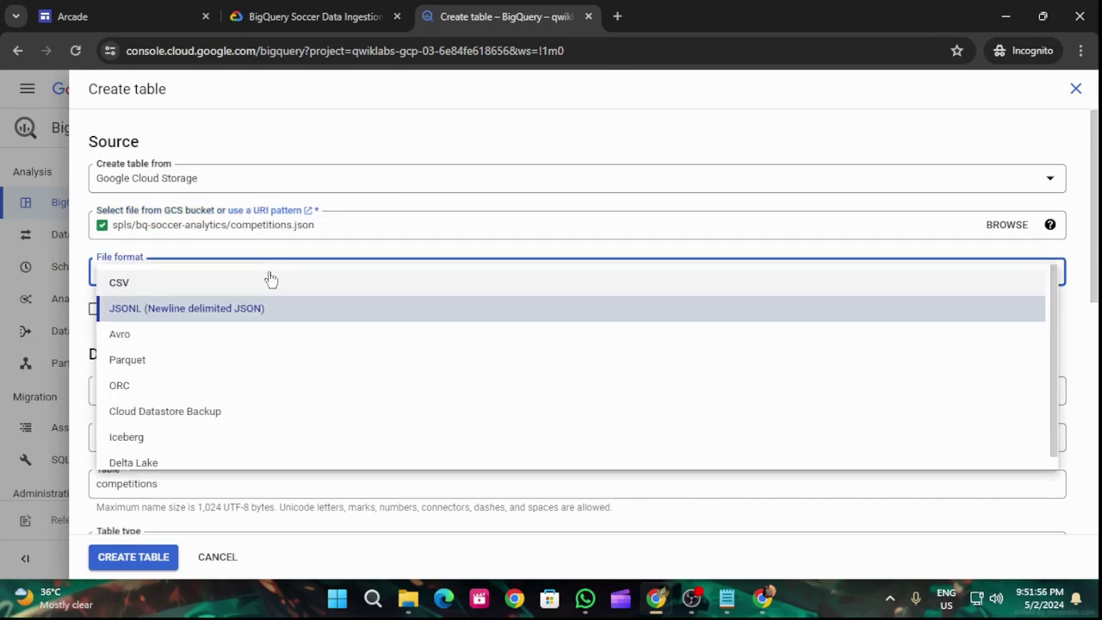
left_click(258, 308)
Check the schema requirement in the lab instructions and enable Auto detect for the competitions table's schema.
left_click(314, 17)
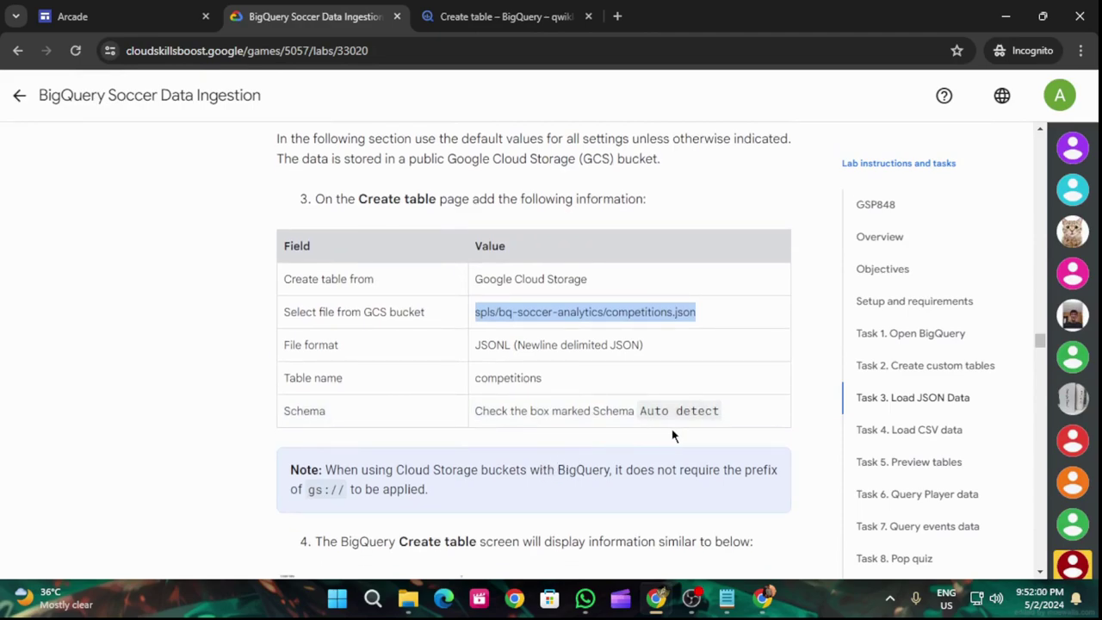
scroll(674, 435, "down", 1)
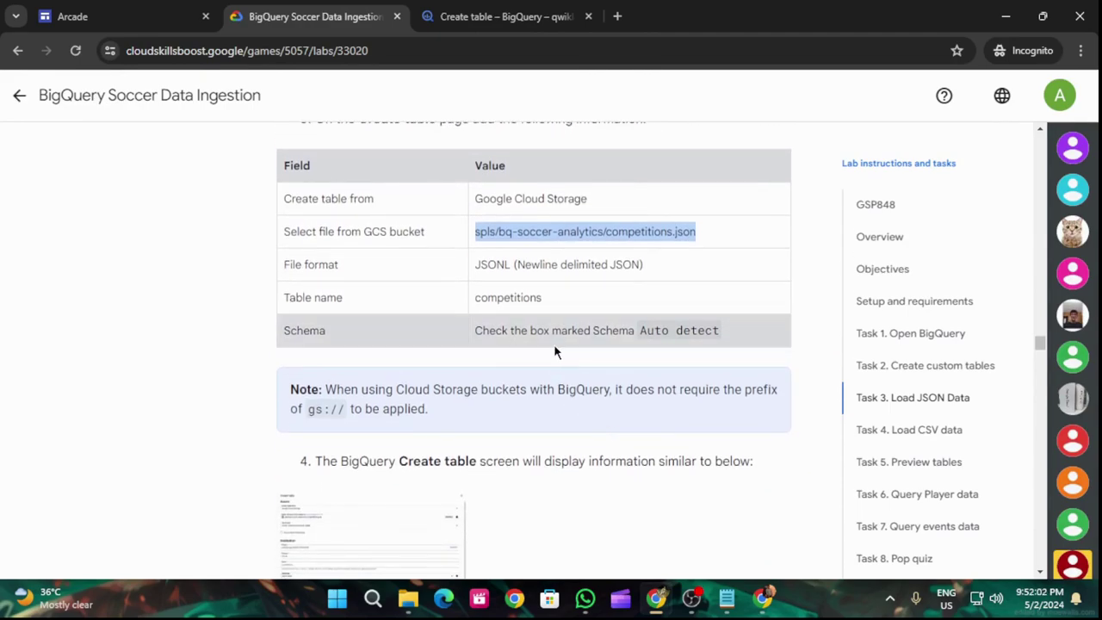
left_click(529, 11)
scroll(362, 345, "down", 3)
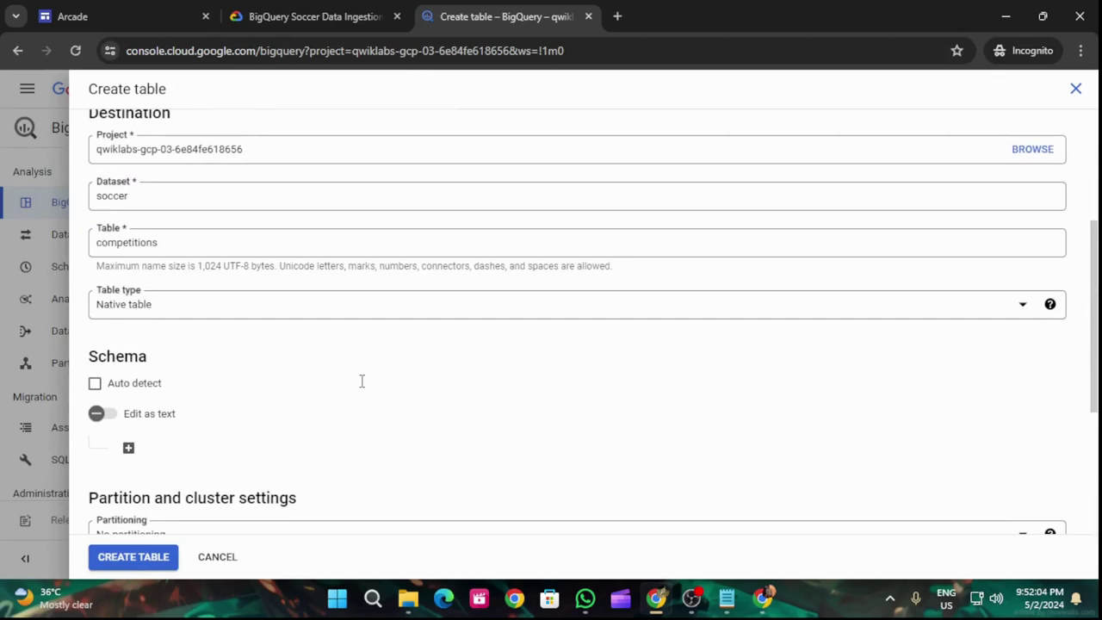
left_click(95, 383)
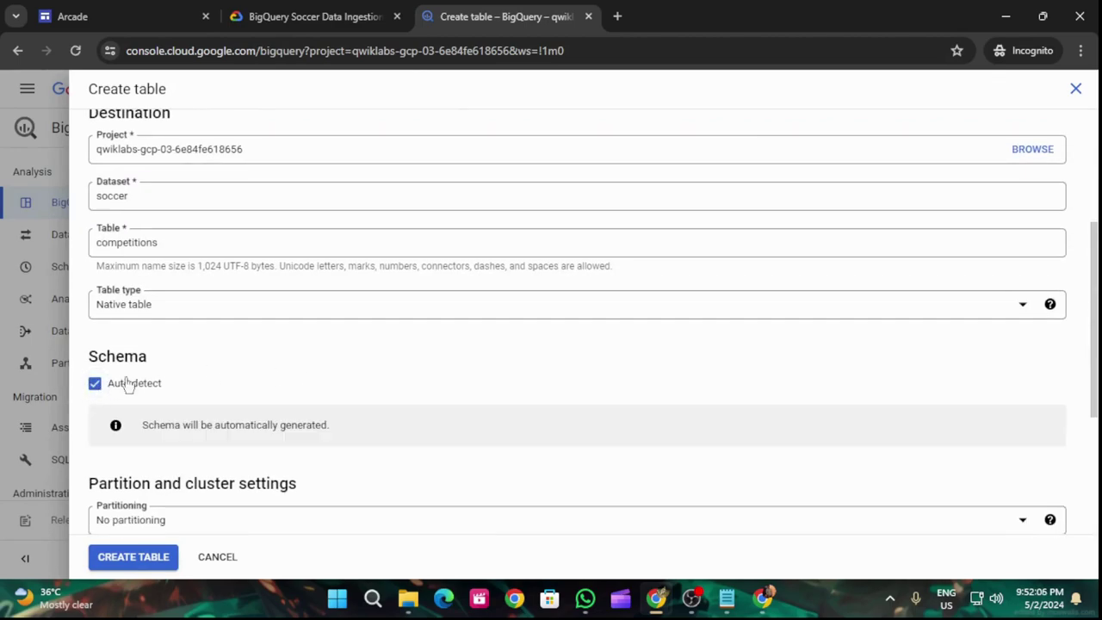
Read the remaining Task 3 instructions for creating the table and loading the other JSON files.
left_click(286, 11)
scroll(529, 387, "down", 4)
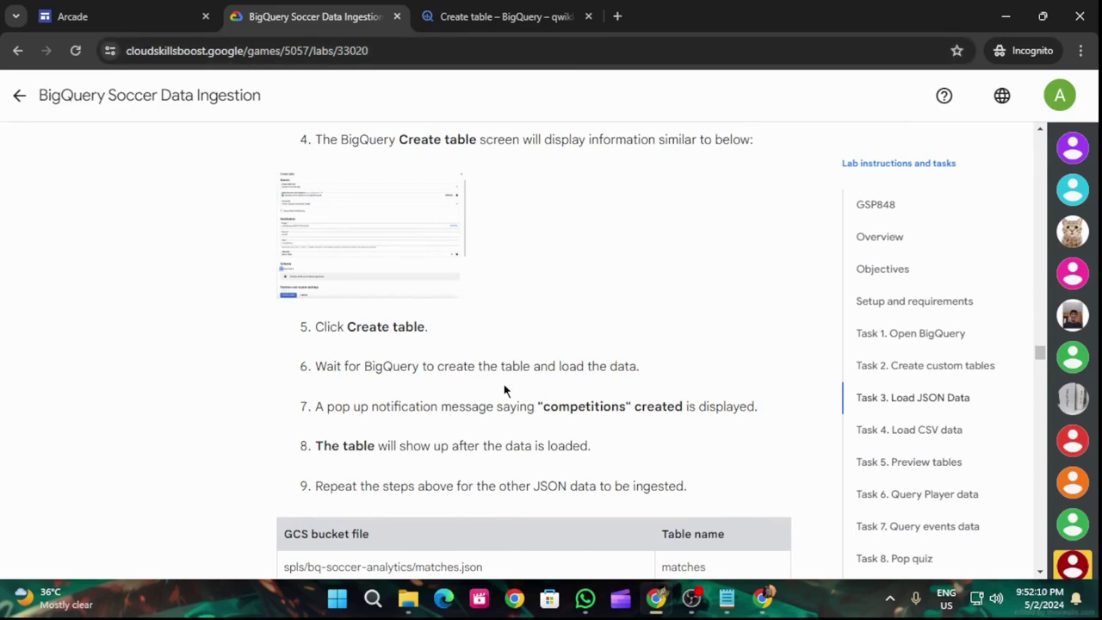
scroll(505, 383, "down", 1)
scroll(510, 372, "up", 1)
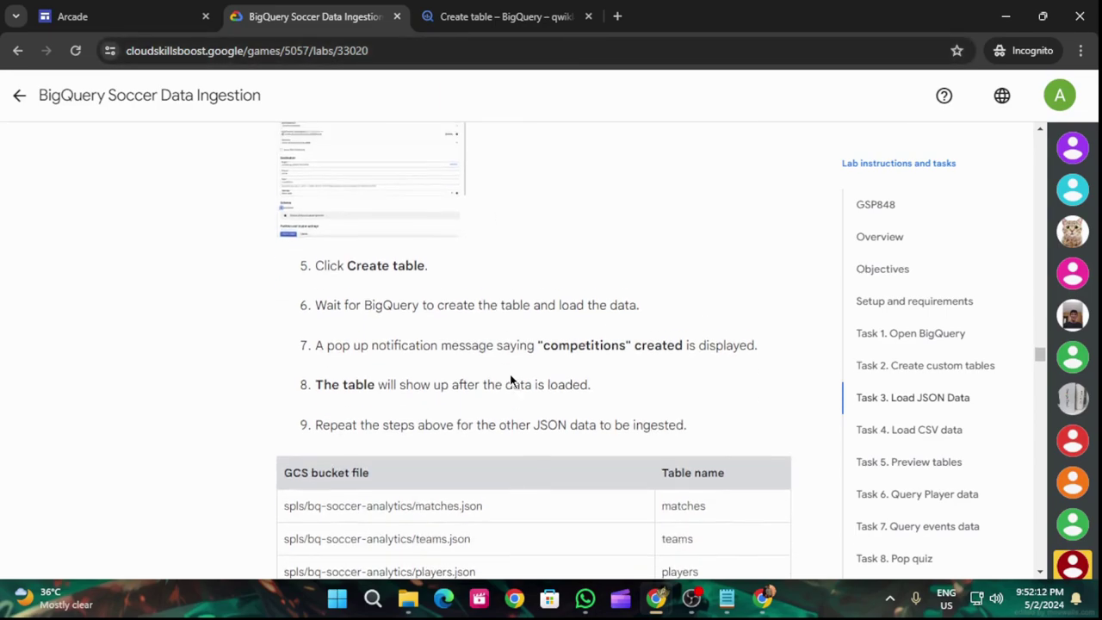
Create the competitions table with the configured source and schema settings.
left_click(501, 7)
scroll(259, 494, "down", 3)
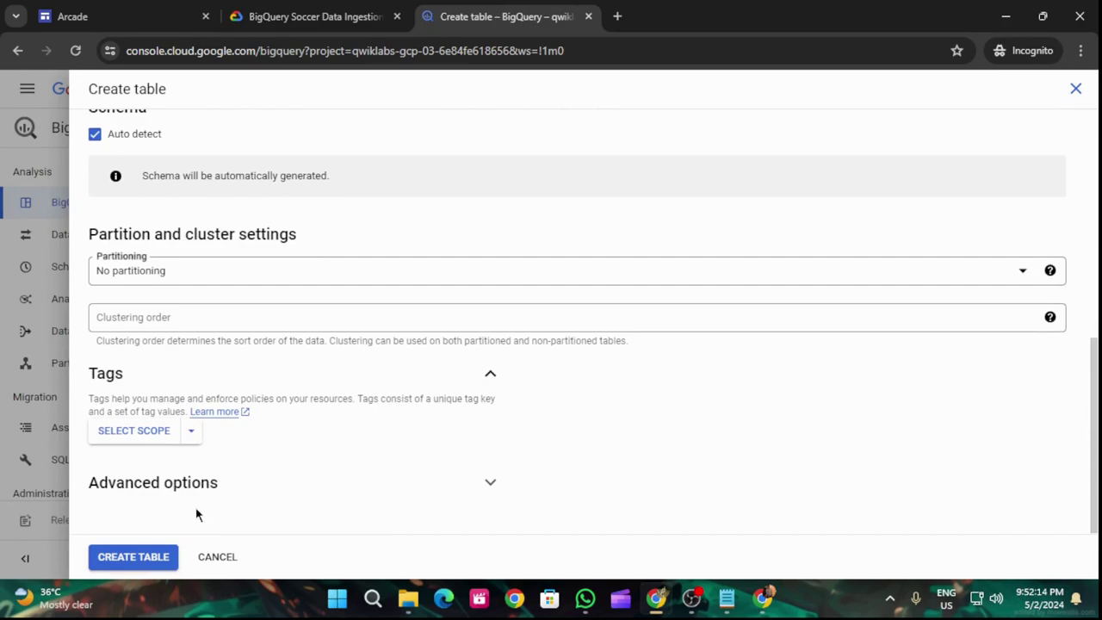
left_click(131, 556)
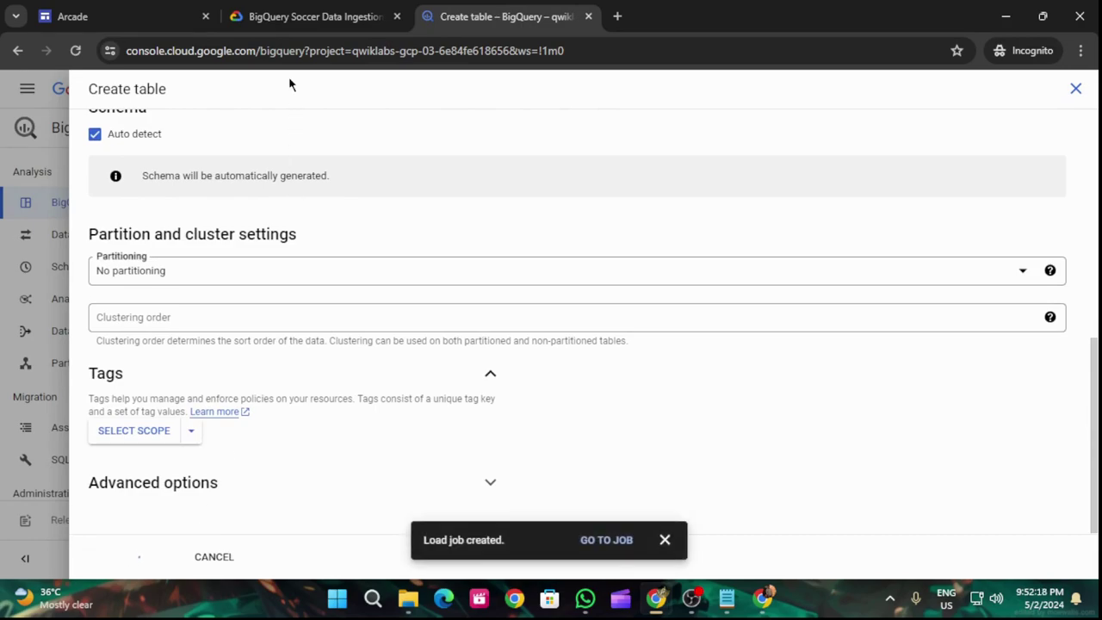
Find the list of remaining JSON files in the Task 3 instructions and copy the table name matches.
left_click(284, 14)
scroll(585, 369, "down", 2)
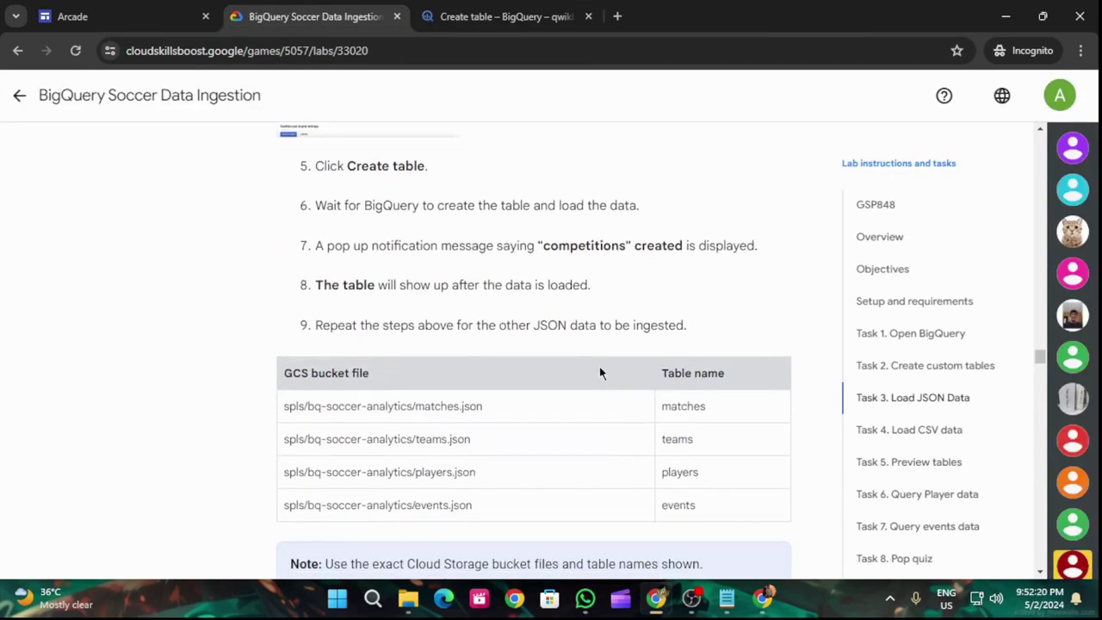
scroll(615, 404, "down", 1)
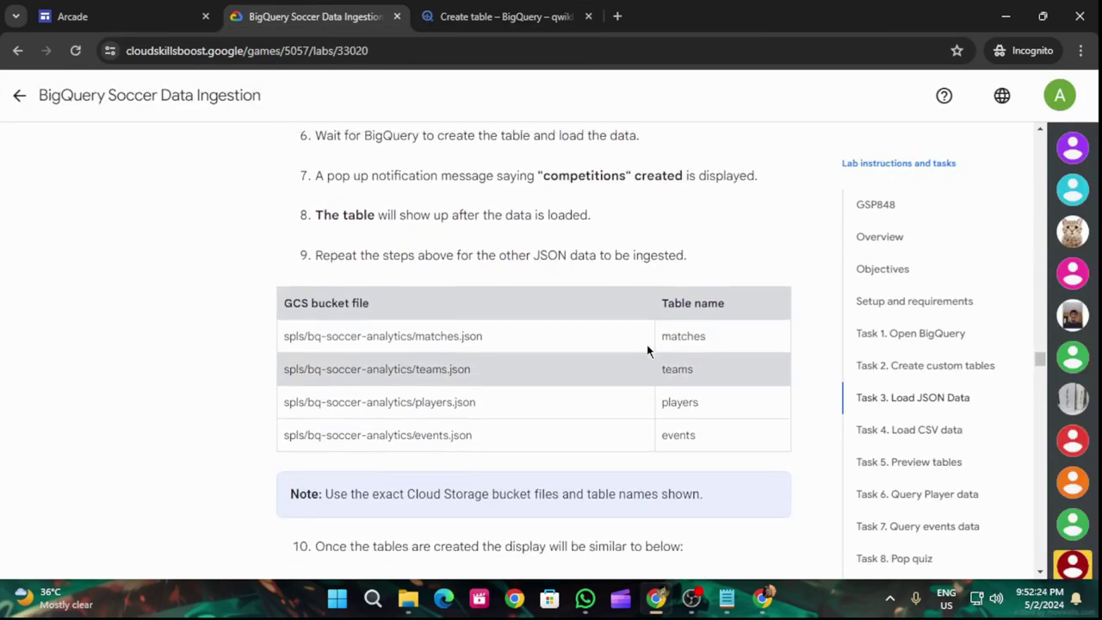
scroll(662, 404, "up", 1)
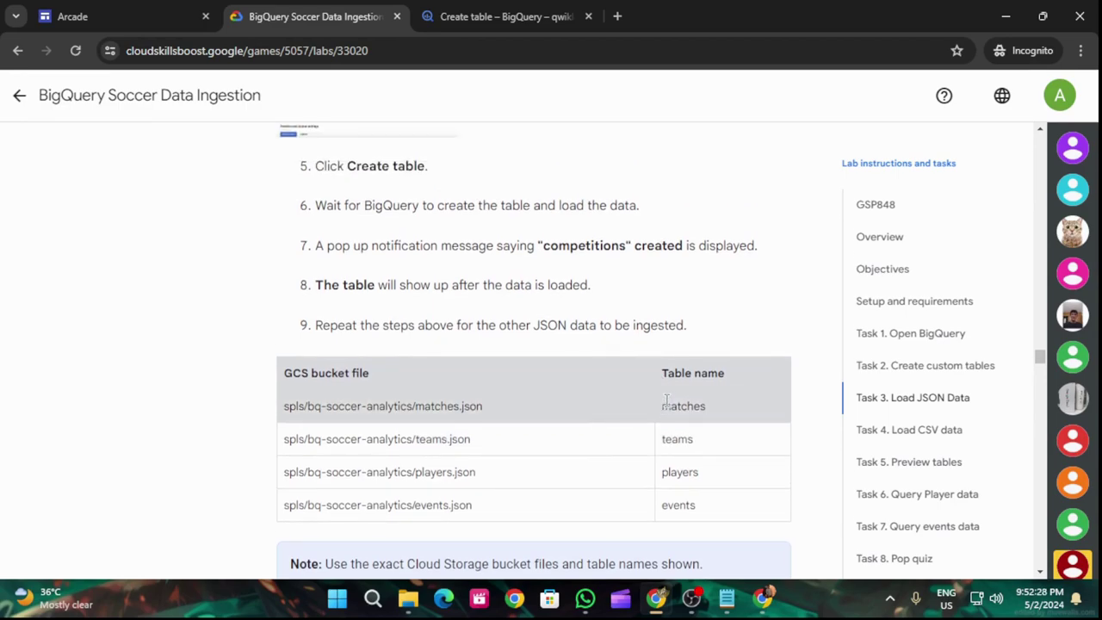
left_click_drag(660, 406, 714, 409)
key("ctrl+c")
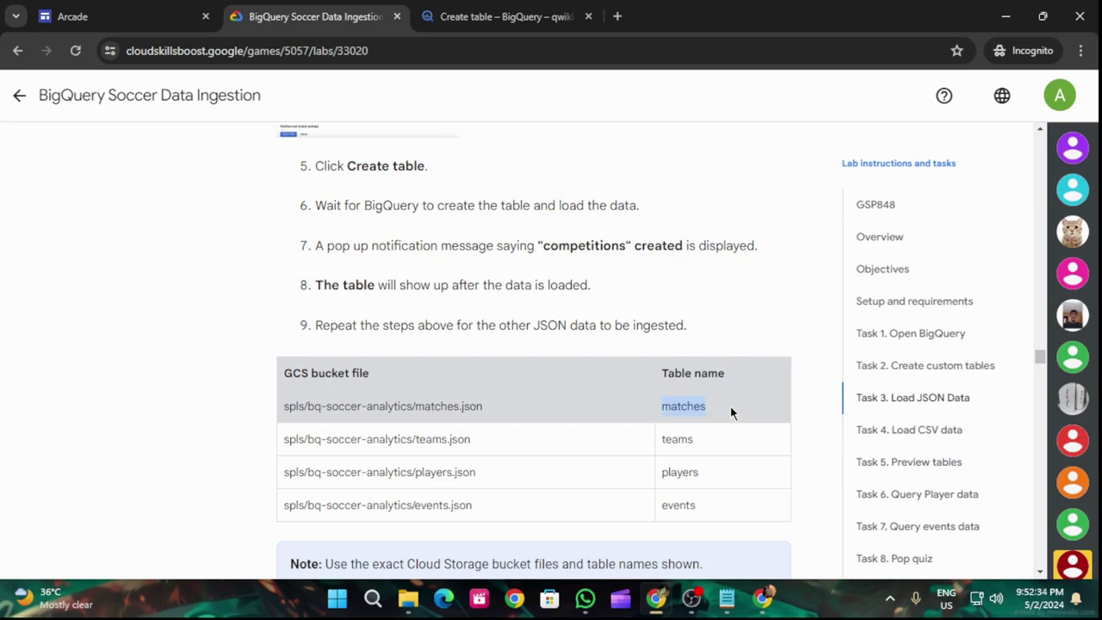
Start a new table in the soccer dataset with Google Cloud Storage as source and name it matches.
left_click(480, 15)
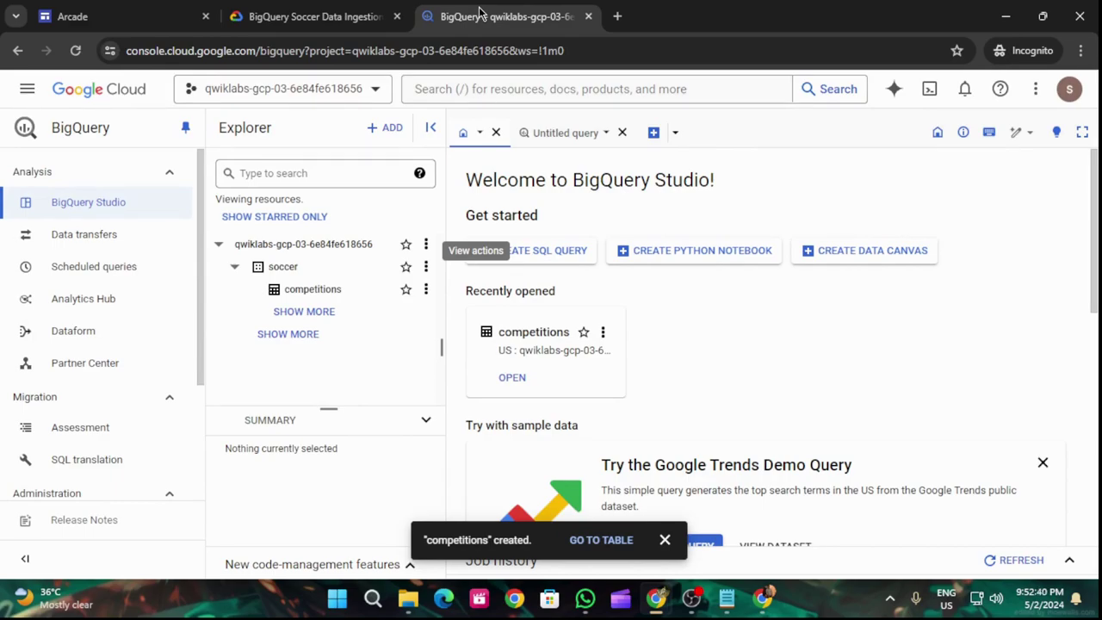
left_click(425, 268)
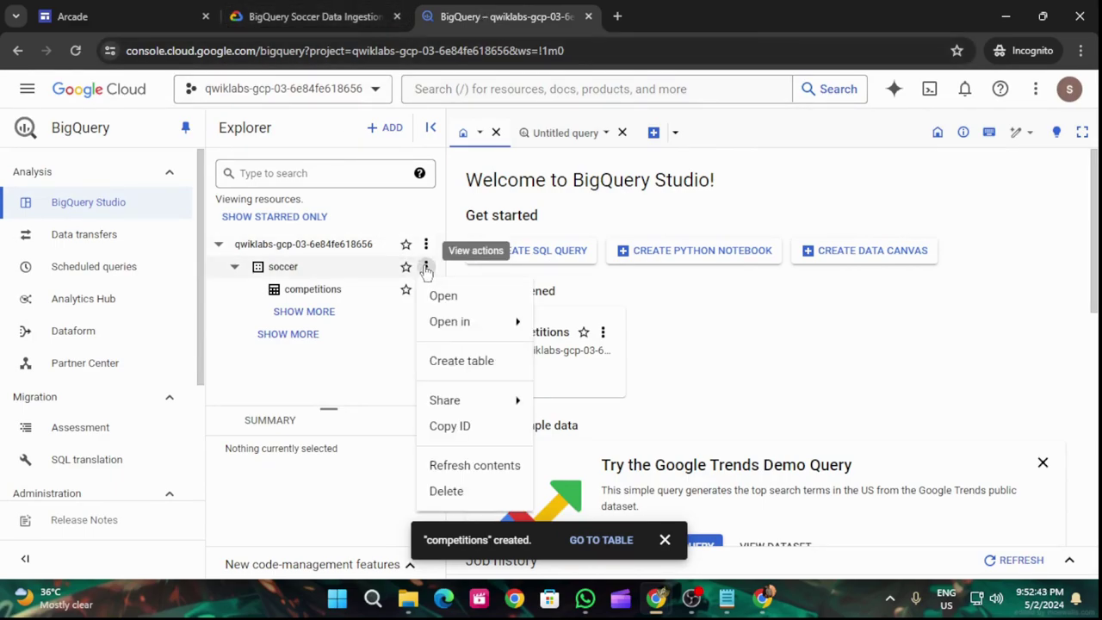
left_click(462, 363)
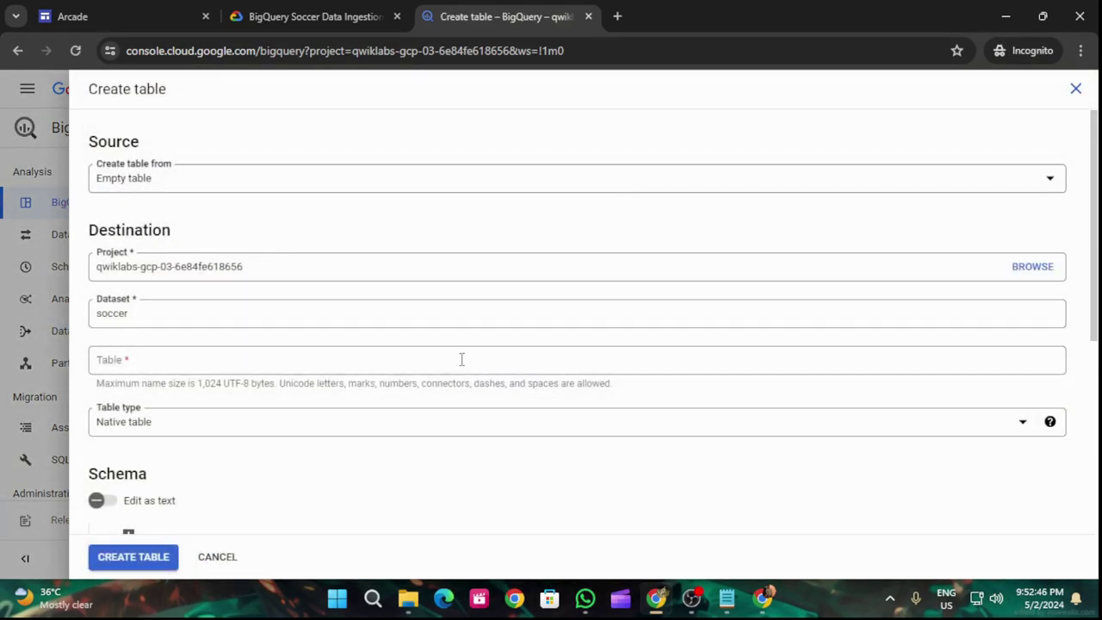
left_click(255, 181)
left_click(239, 216)
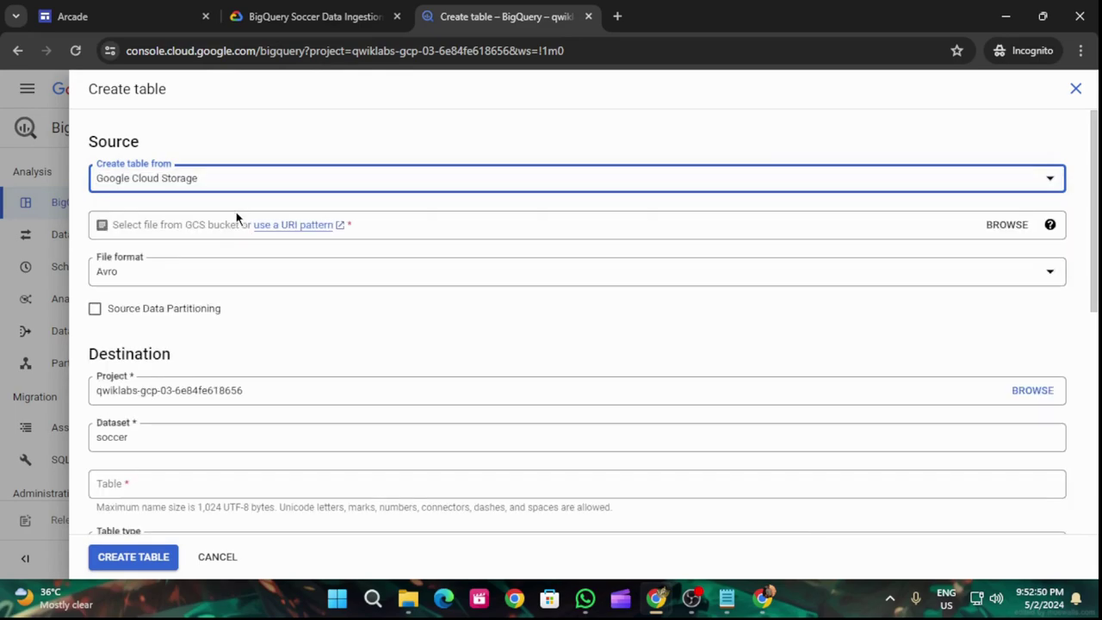
left_click(196, 487)
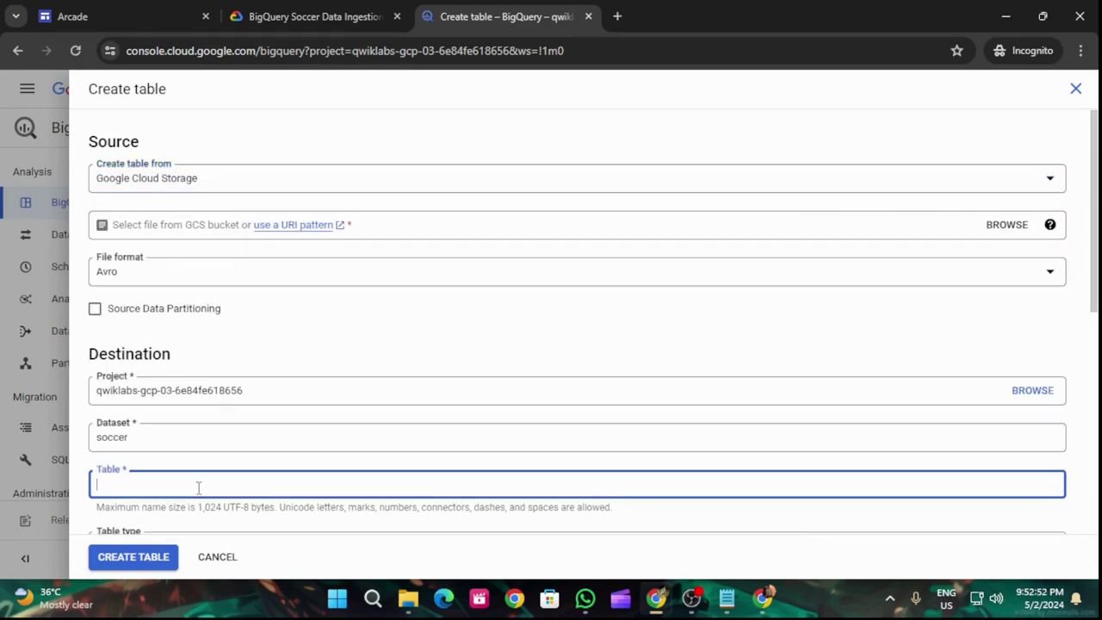
key("ctrl+v")
Set the matches table's source file to spls/bq-soccer-analytics/matches.json, copied from the lab instructions.
left_click(315, 13)
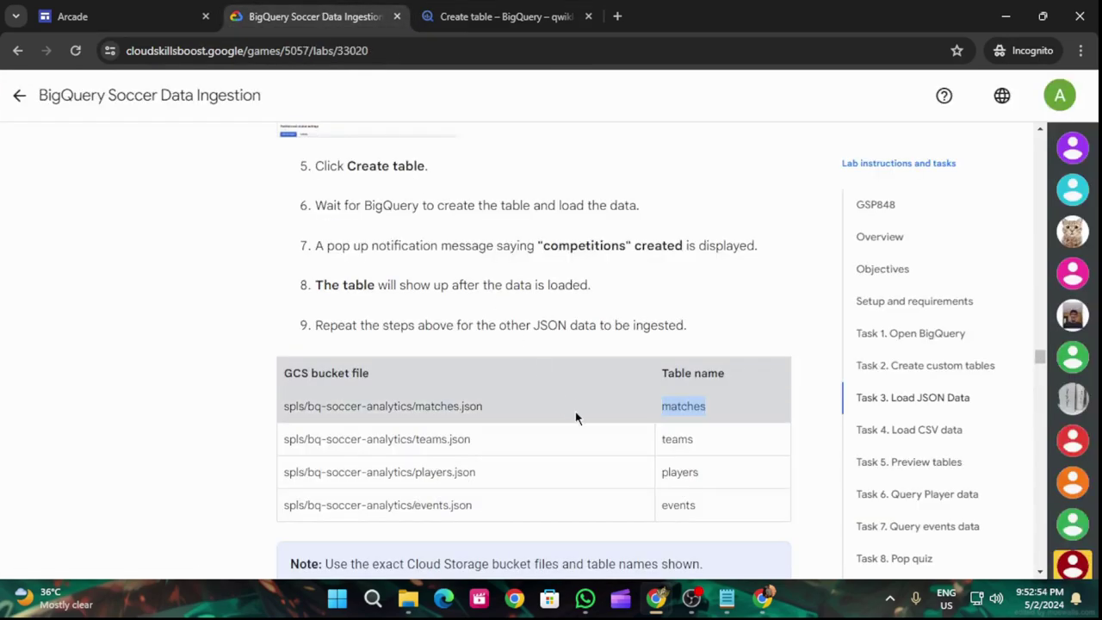
left_click_drag(485, 405, 284, 410)
key("ctrl+c")
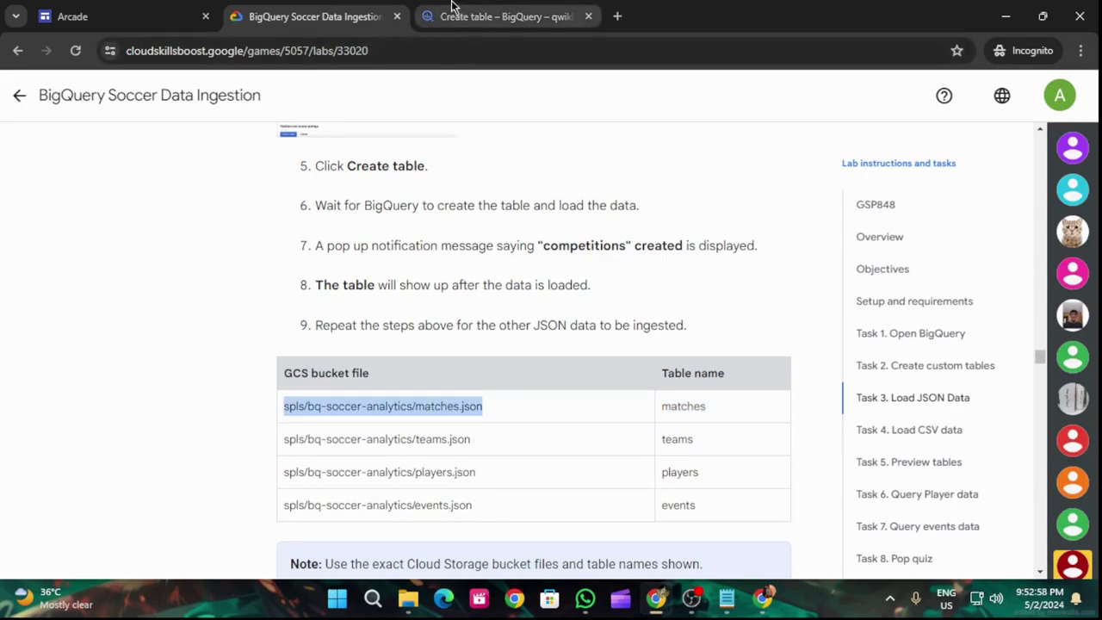
left_click(450, 13)
left_click(146, 224)
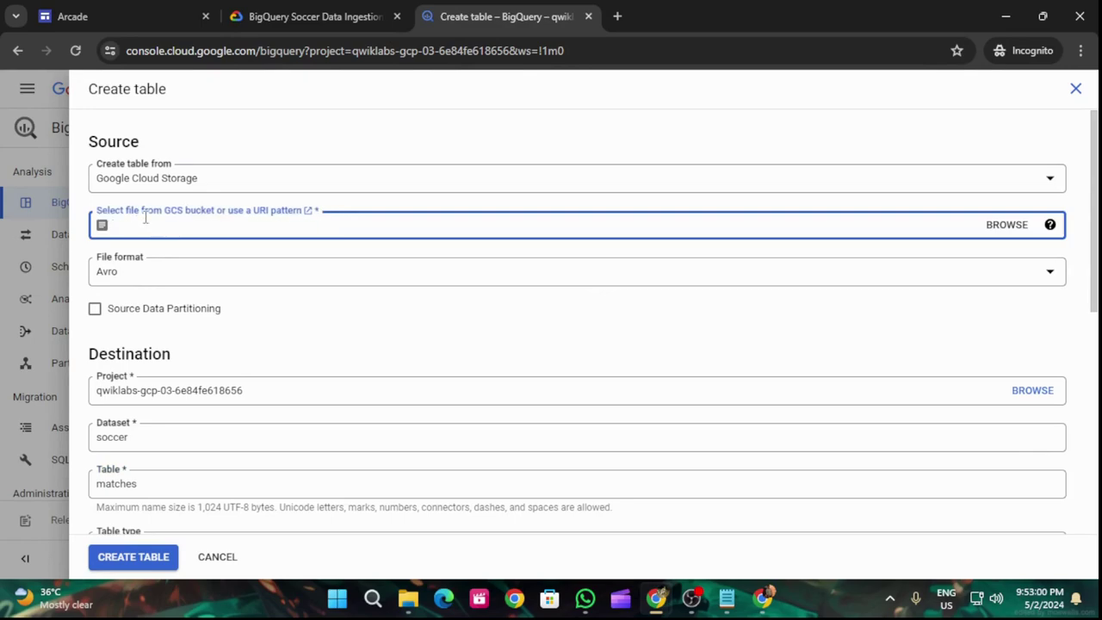
key("ctrl+v")
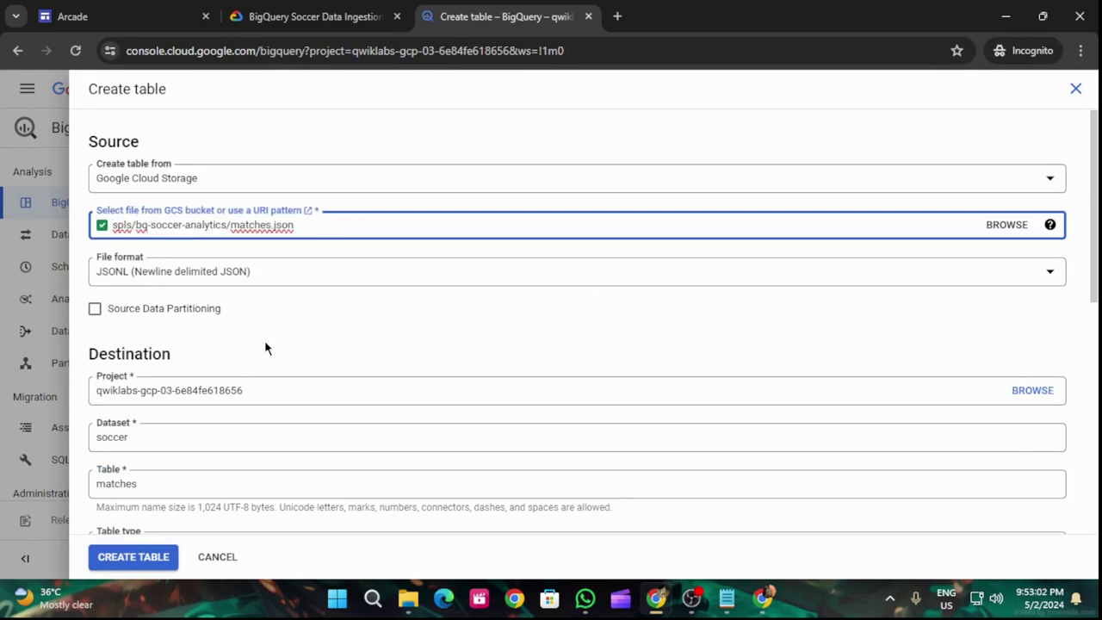
Enable schema Auto detect for the matches table and create the table.
scroll(263, 335, "down", 2)
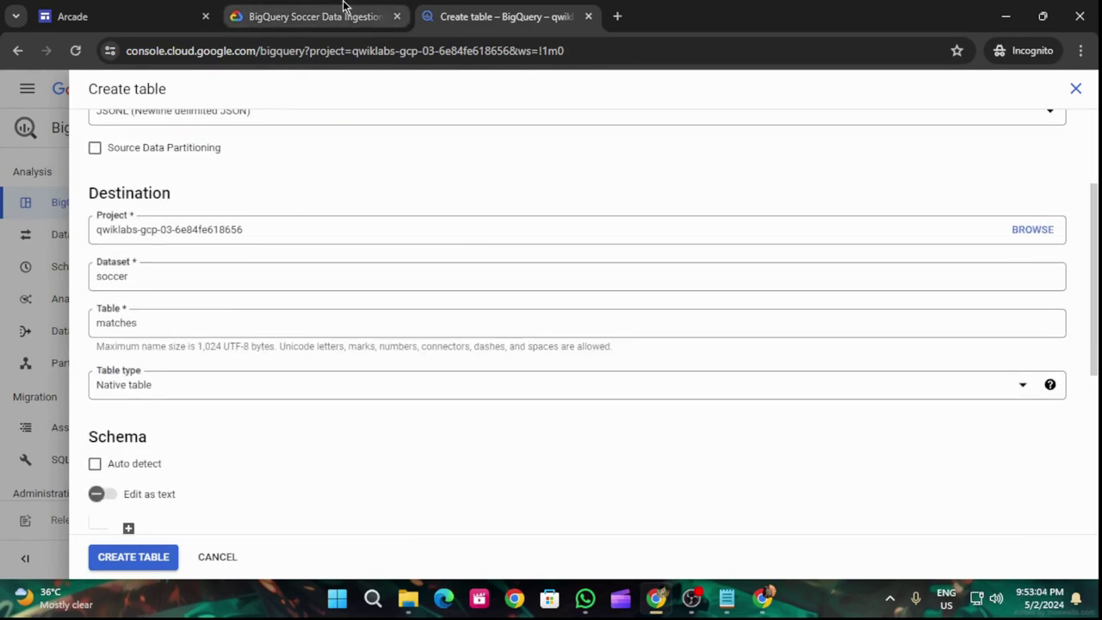
left_click(95, 463)
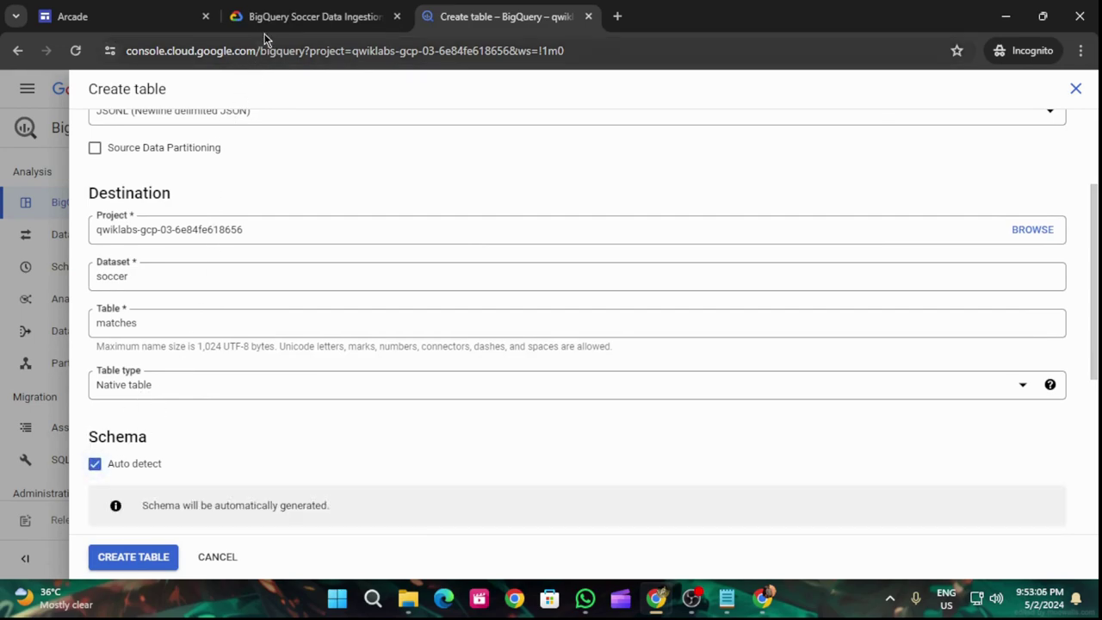
left_click(277, 15)
scroll(464, 364, "down", 1)
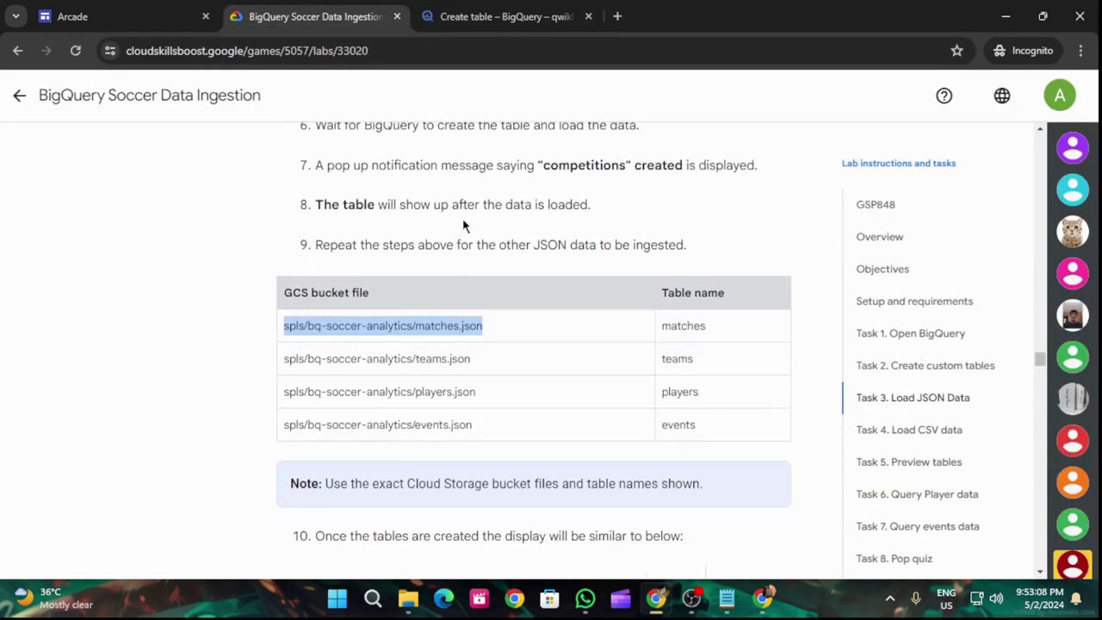
left_click(507, 15)
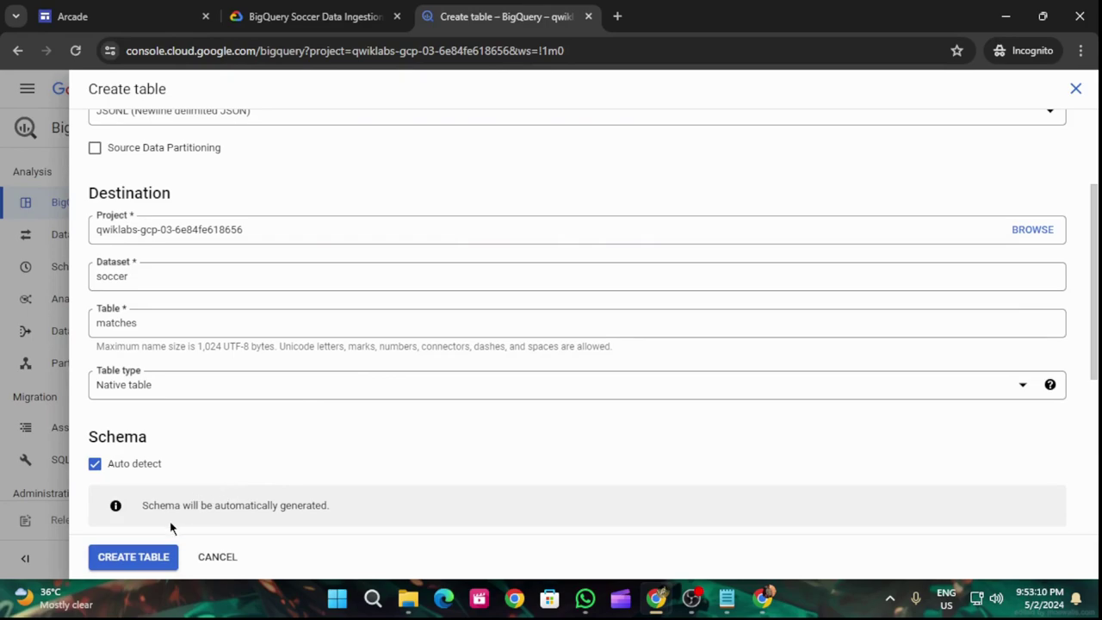
left_click(134, 557)
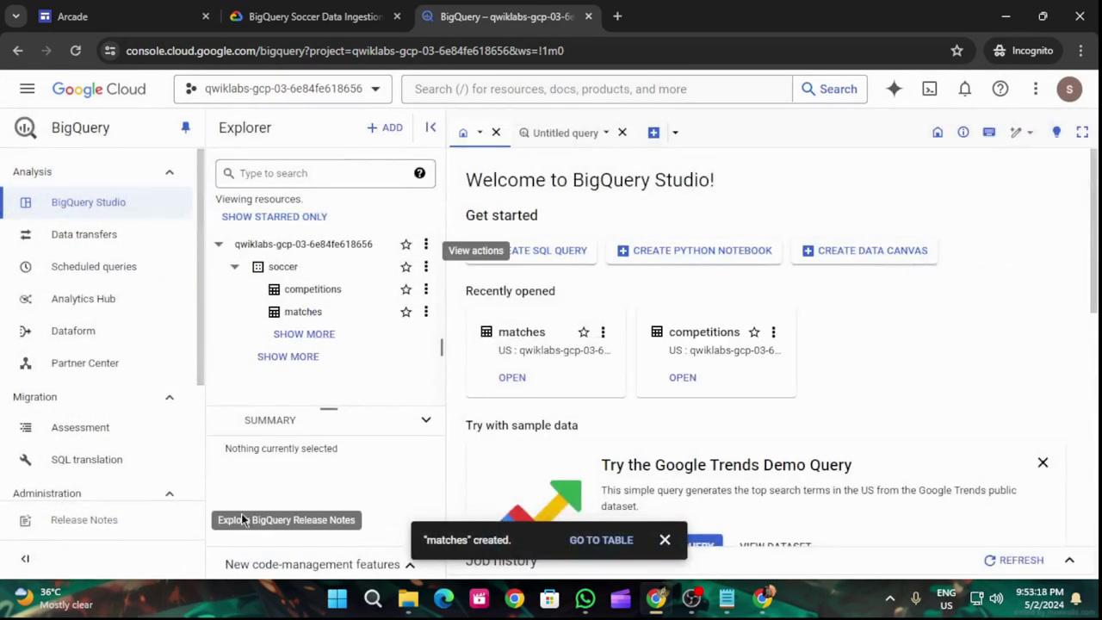
Start another table in the soccer dataset from Google Cloud Storage, named teams as listed in the lab instructions.
left_click(314, 16)
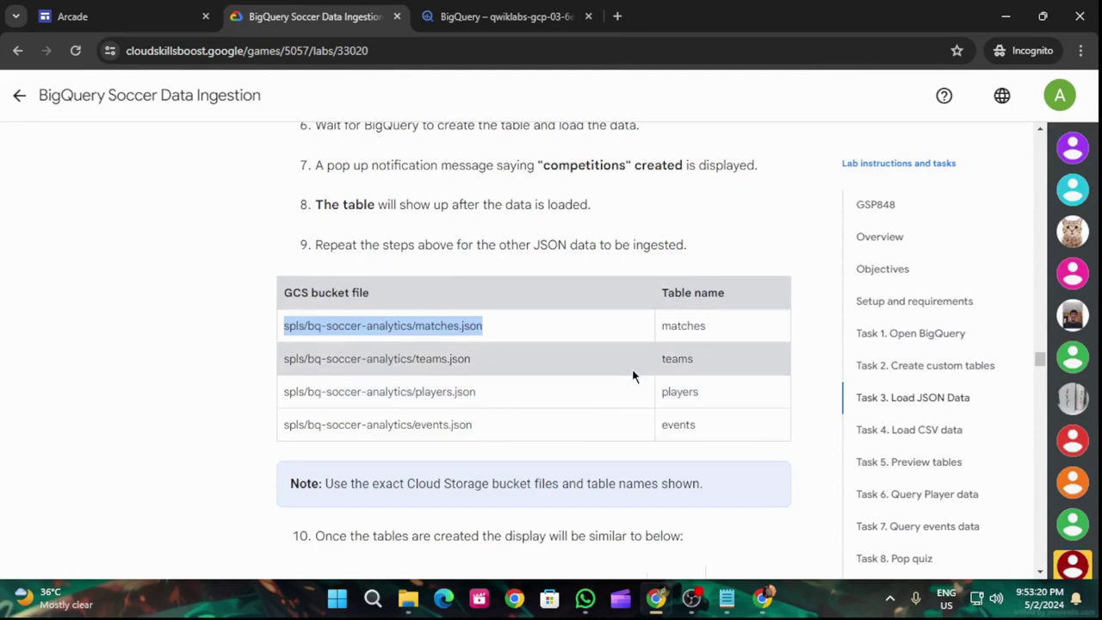
left_click_drag(661, 358, 701, 361)
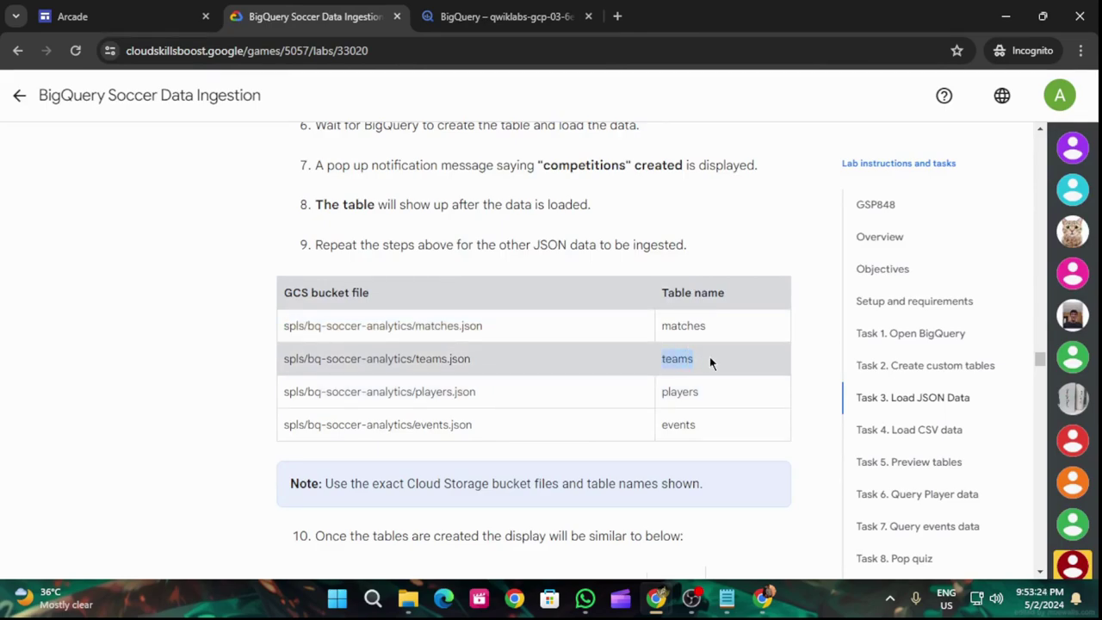
left_click(534, 12)
left_click(425, 266)
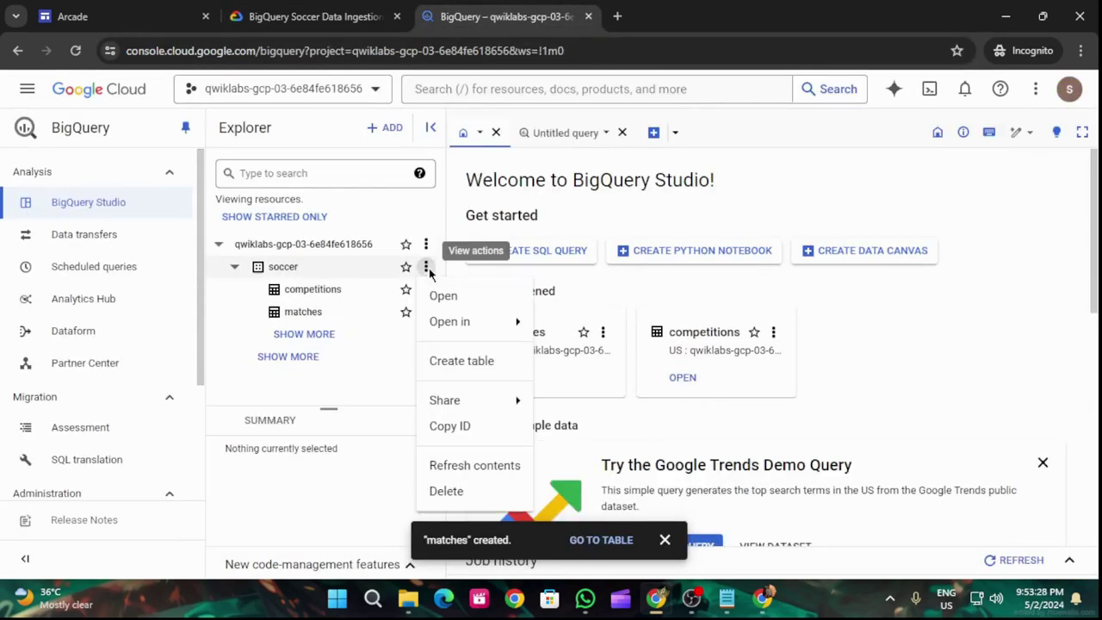
left_click(461, 362)
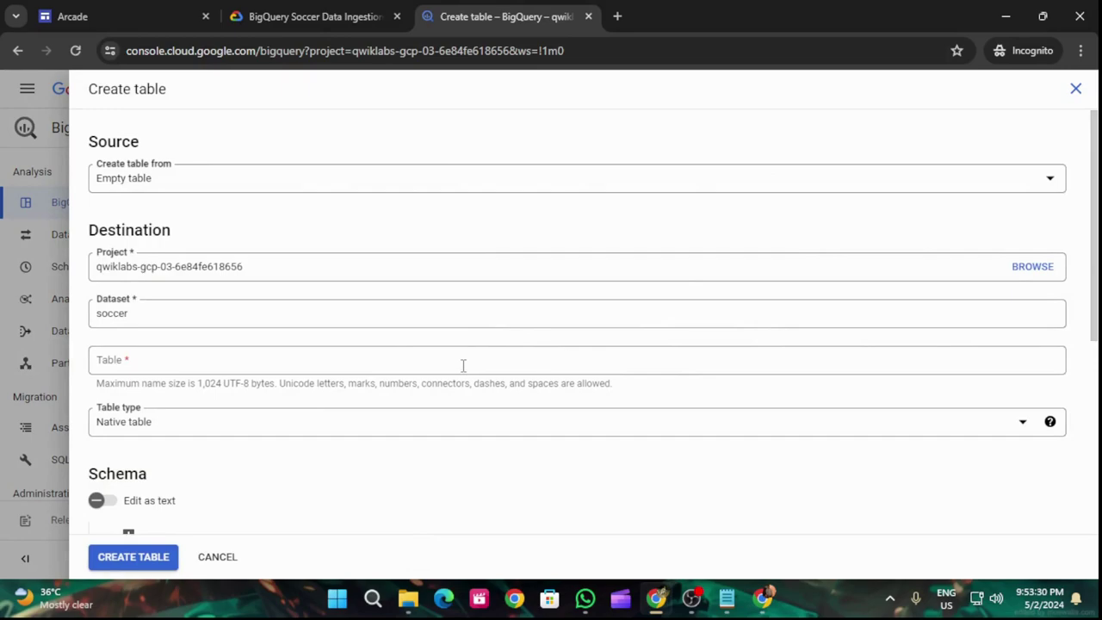
left_click(392, 196)
left_click(362, 222)
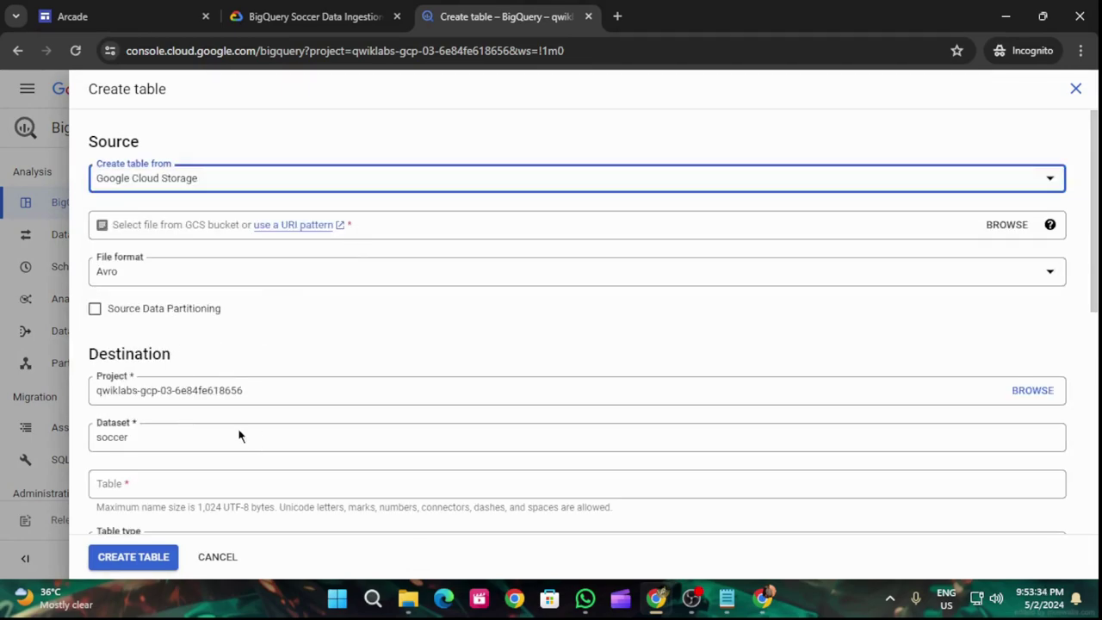
left_click(232, 482)
type("teams")
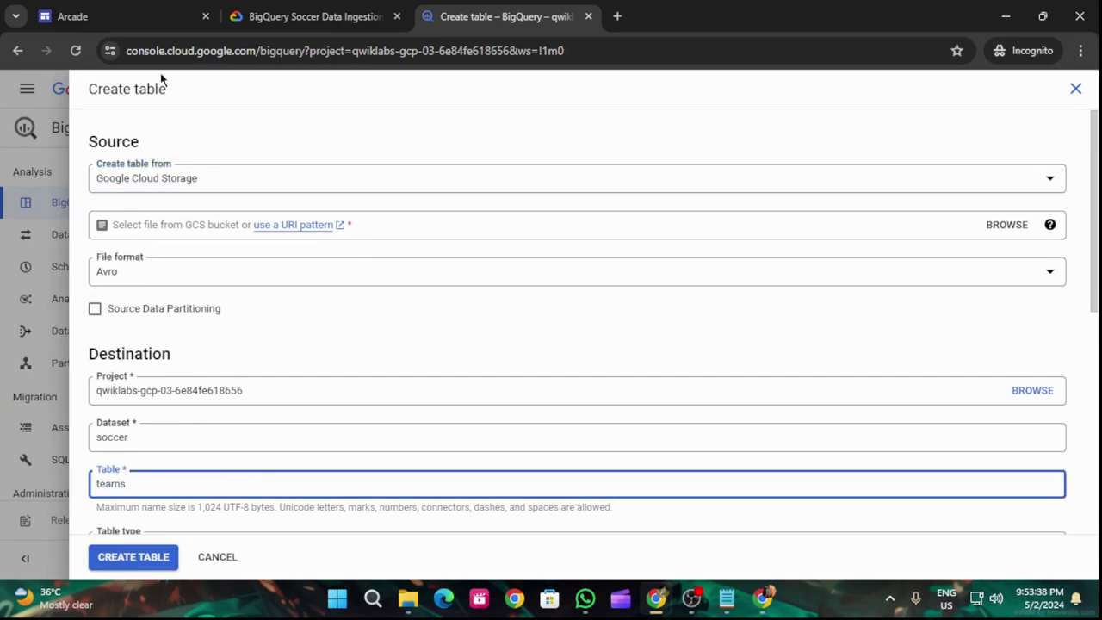
Set the teams table's source file to spls/bq-soccer-analytics/teams.json from the lab instructions.
left_click(310, 16)
left_click_drag(470, 358, 441, 359)
left_click(209, 222)
type("spls/bq-soccer-analytics/teams.json")
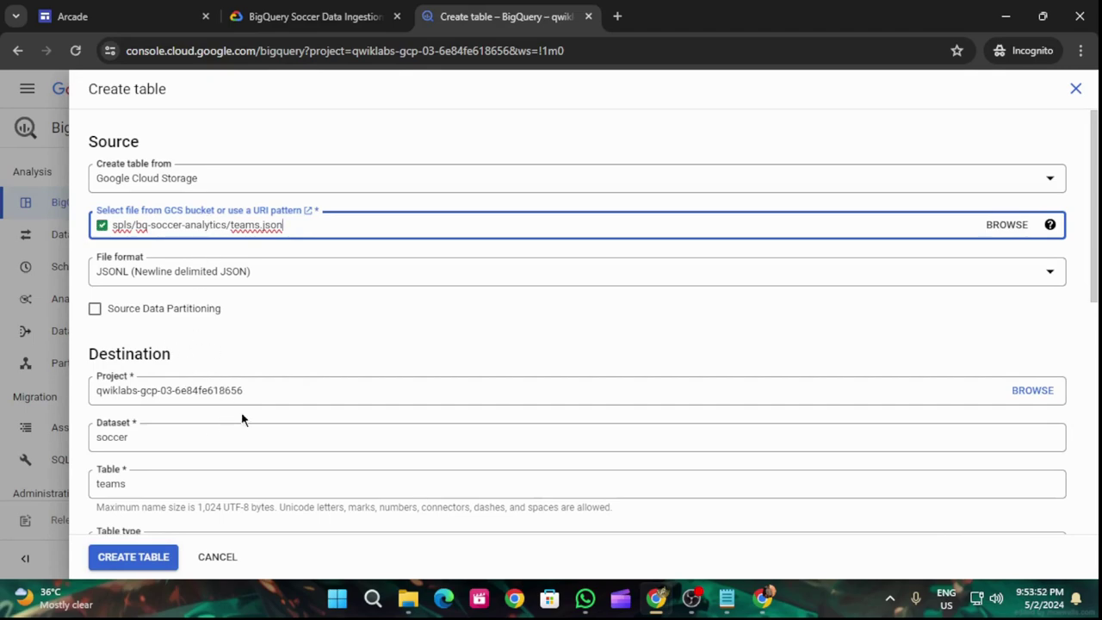
Enable schema Auto detect for the teams table and create the table.
scroll(258, 422, "down", 3)
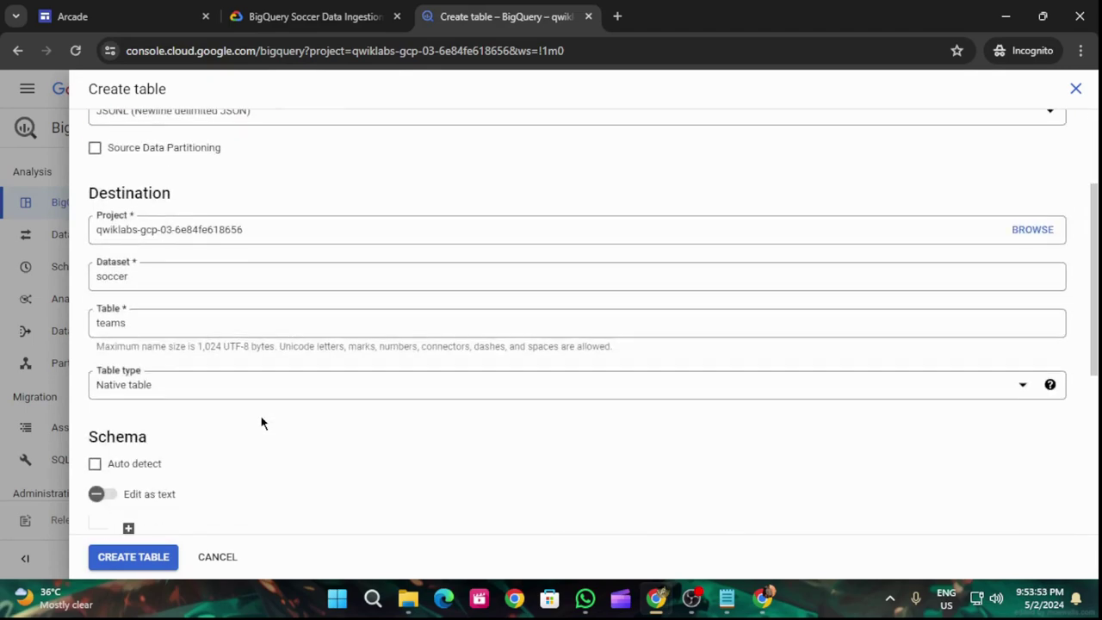
left_click(95, 463)
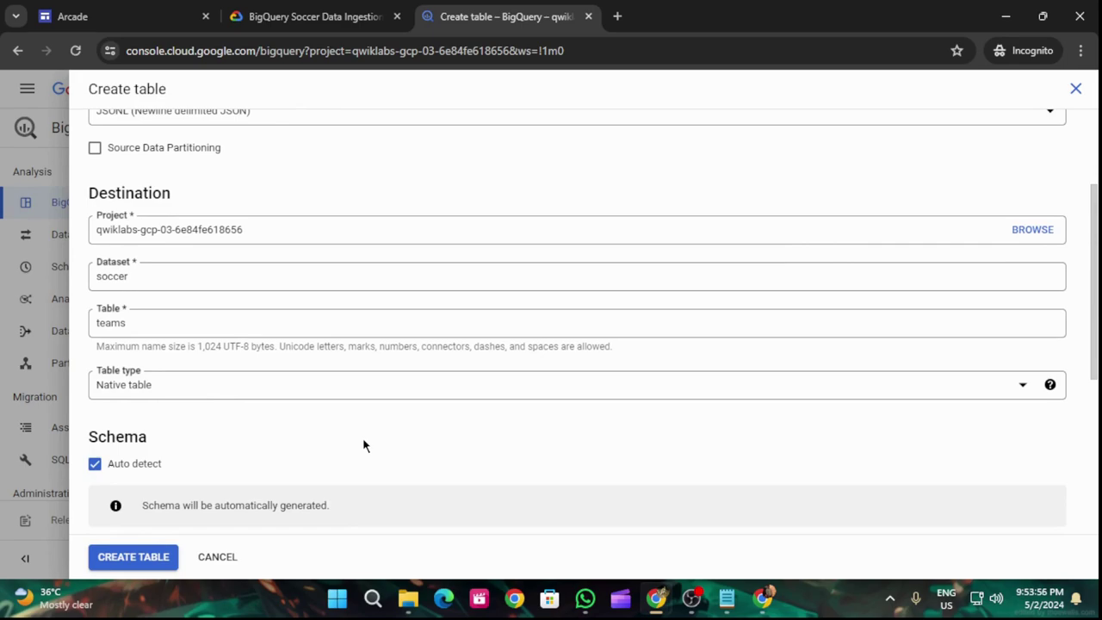
scroll(337, 439, "down", 2)
left_click(163, 556)
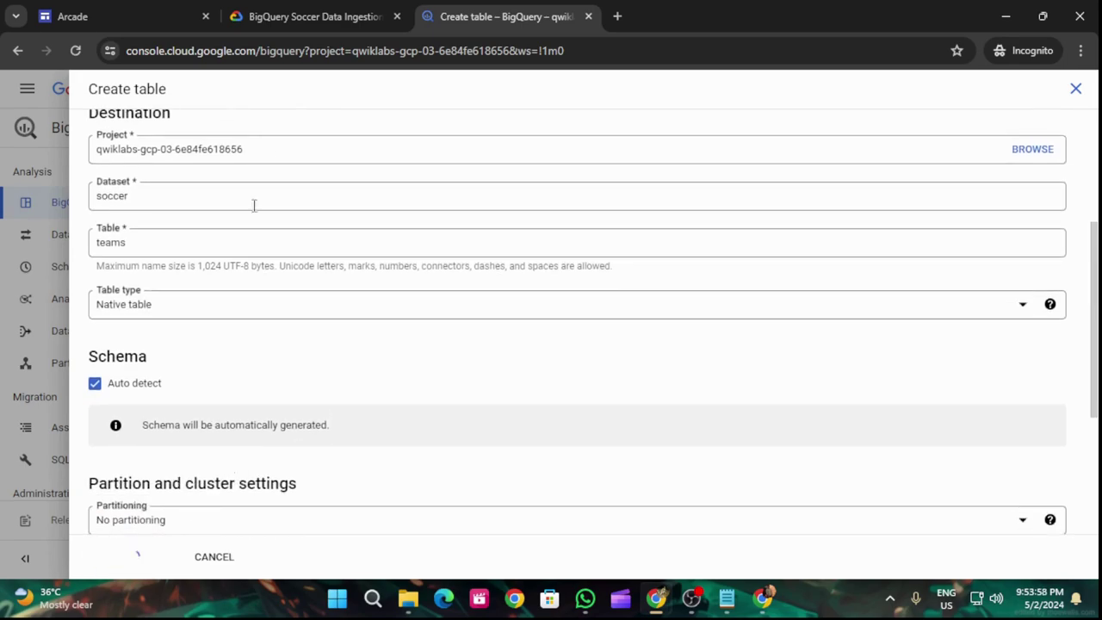
Start another table in the soccer dataset from Google Cloud Storage, named players as listed in the lab instructions.
left_click(270, 7)
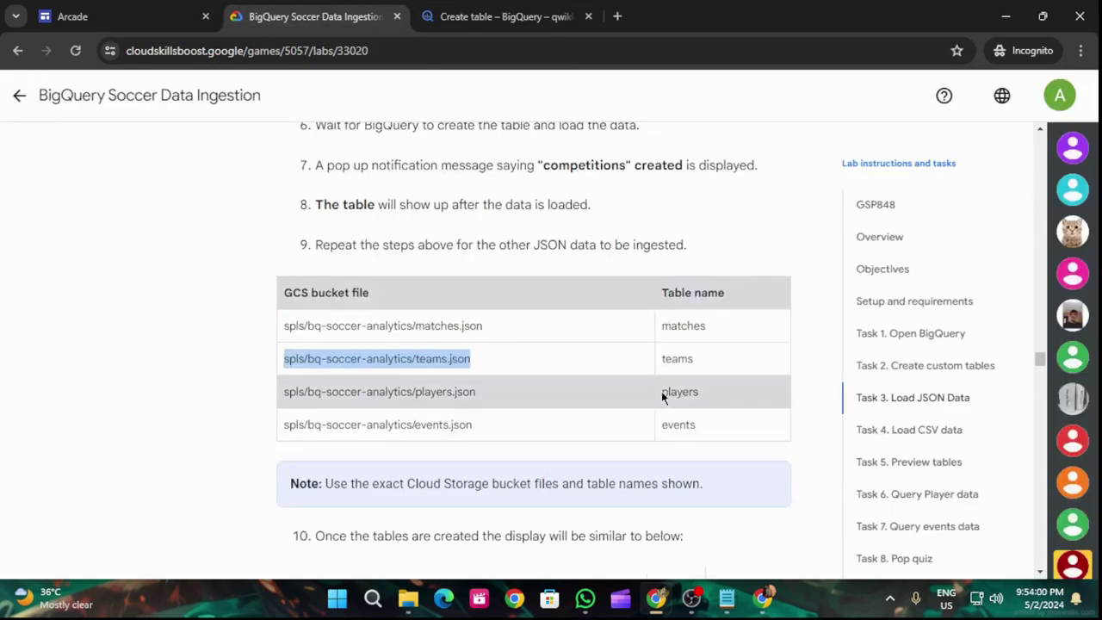
left_click_drag(662, 393, 696, 391)
key("ctrl+c")
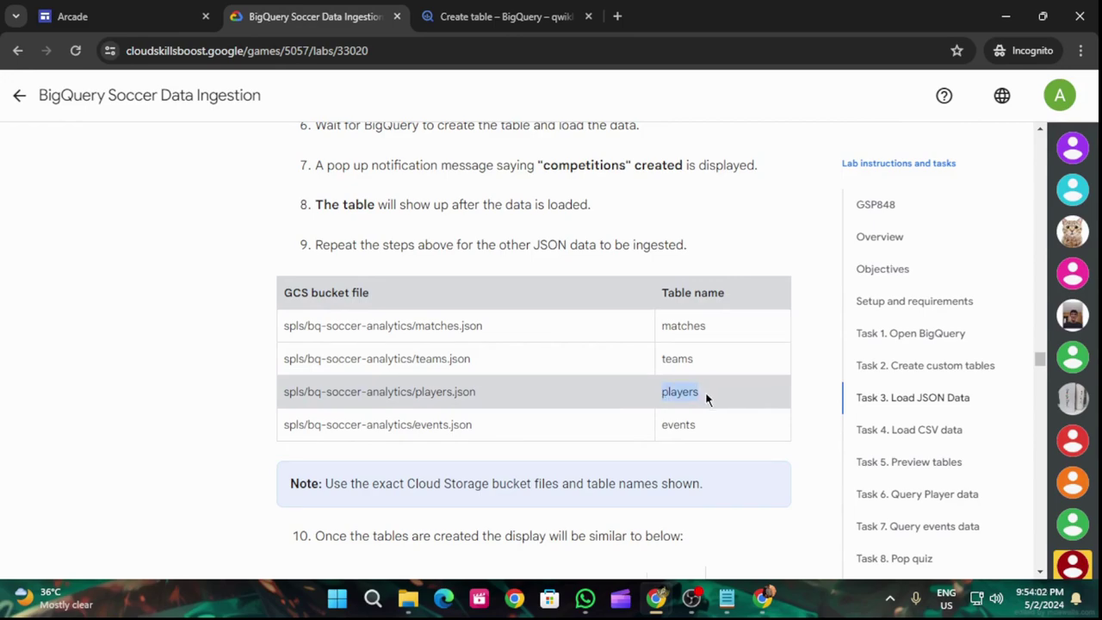
left_click(462, 16)
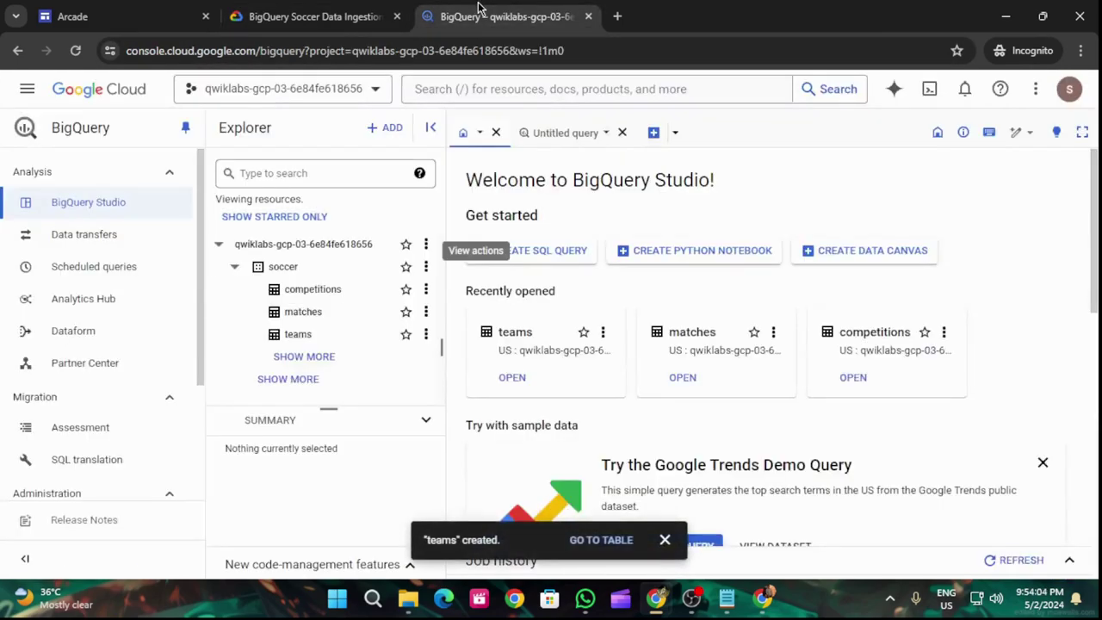
left_click(425, 267)
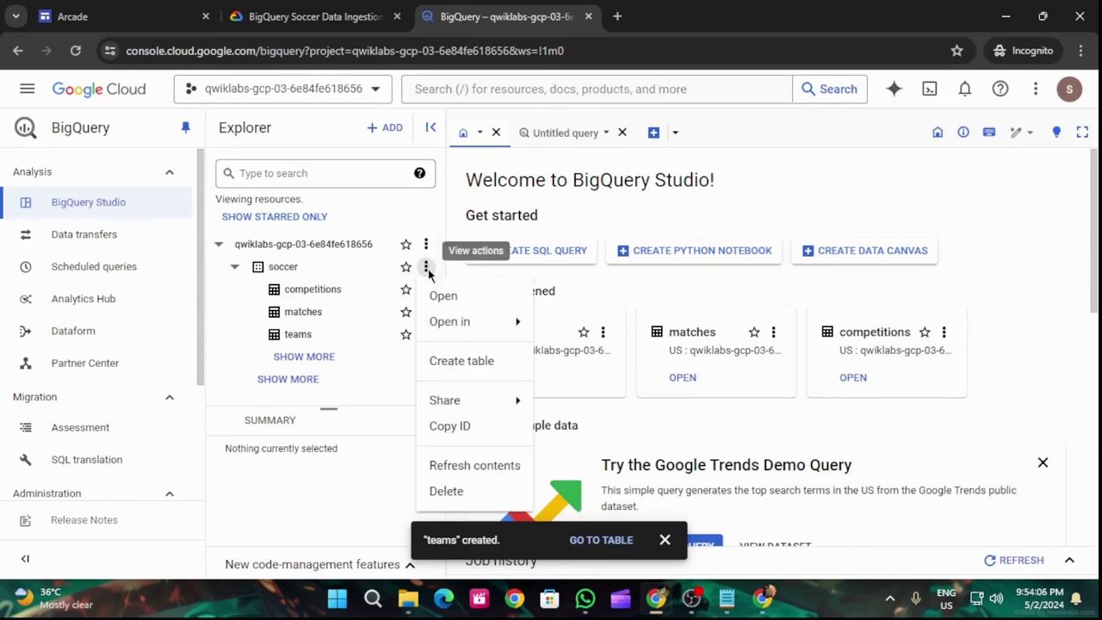
left_click(447, 361)
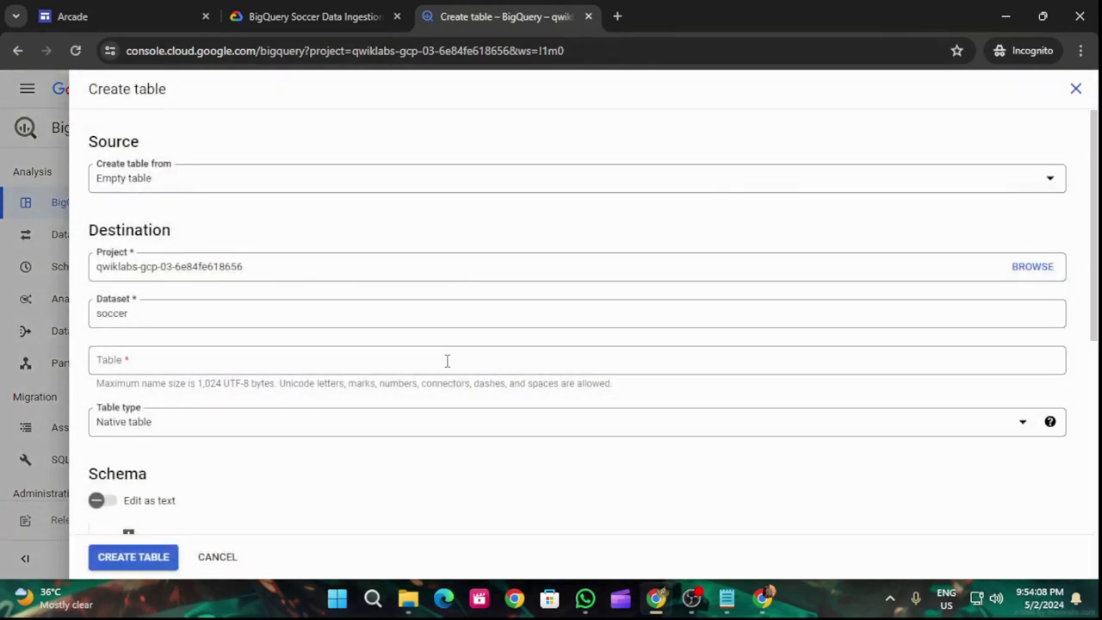
left_click(302, 178)
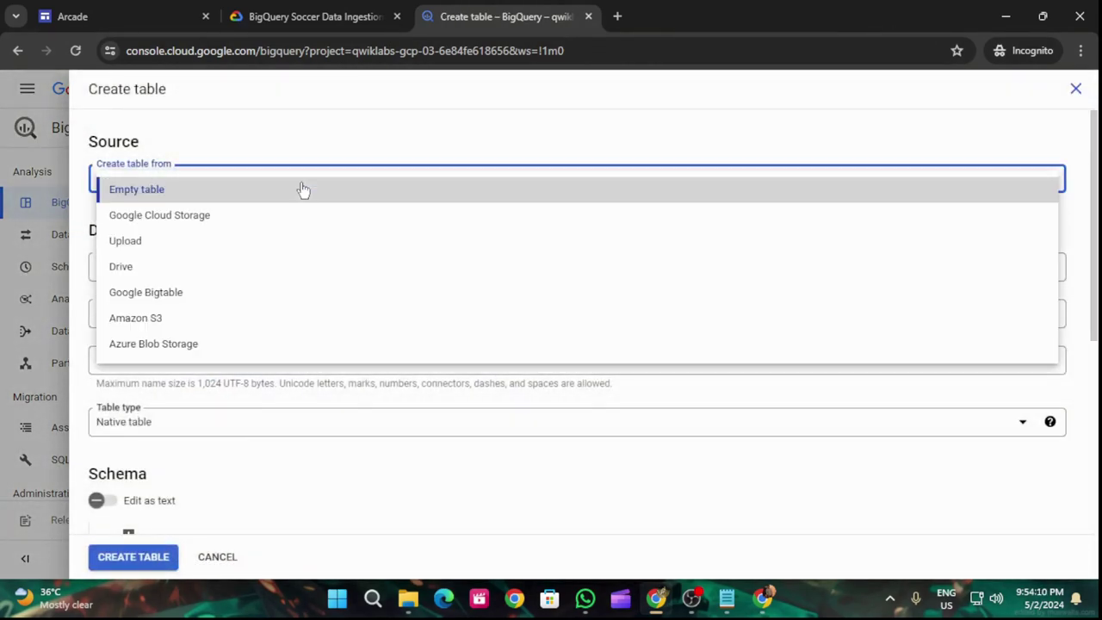
left_click(292, 217)
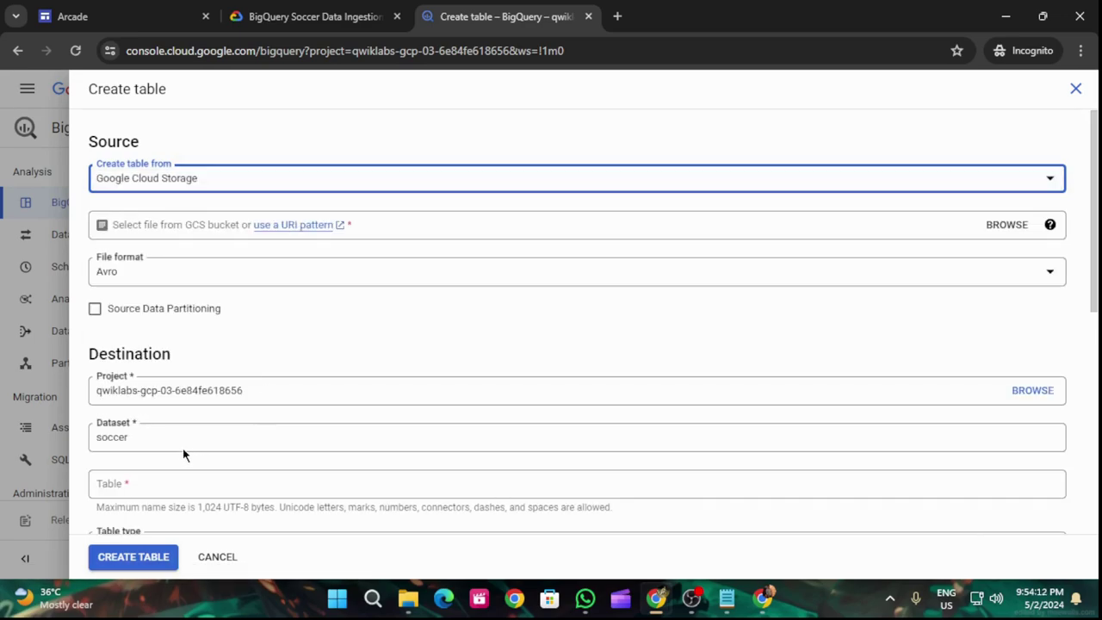
left_click(176, 480)
key("ctrl+v")
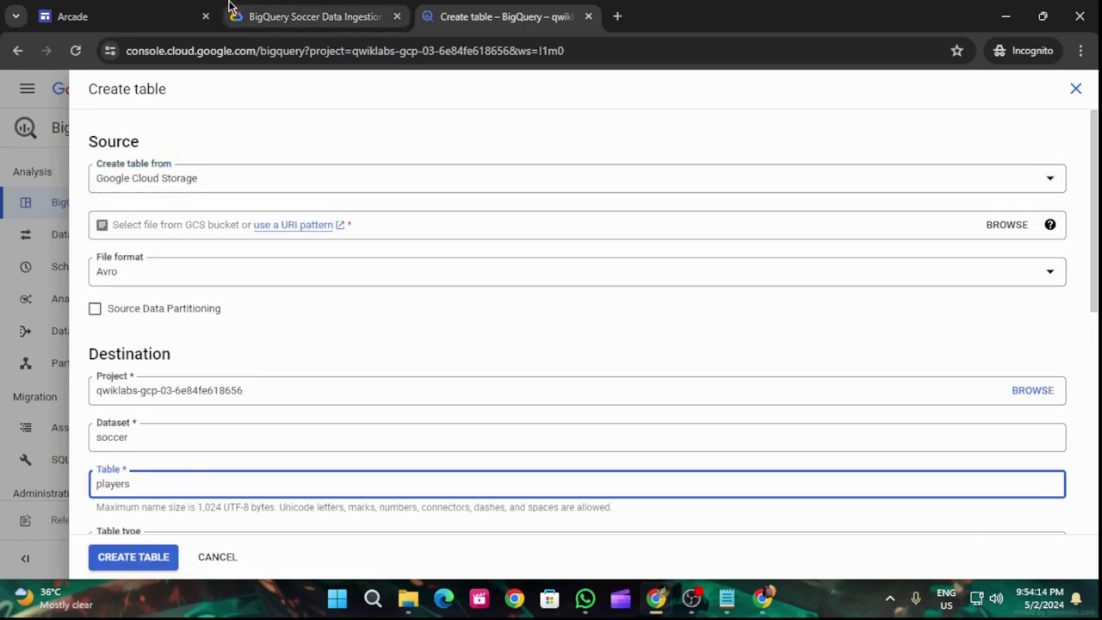
Set the players table's source file to spls/bq-soccer-analytics/players.json from the lab instructions.
left_click(314, 16)
left_click_drag(475, 391, 282, 389)
key("ctrl+c")
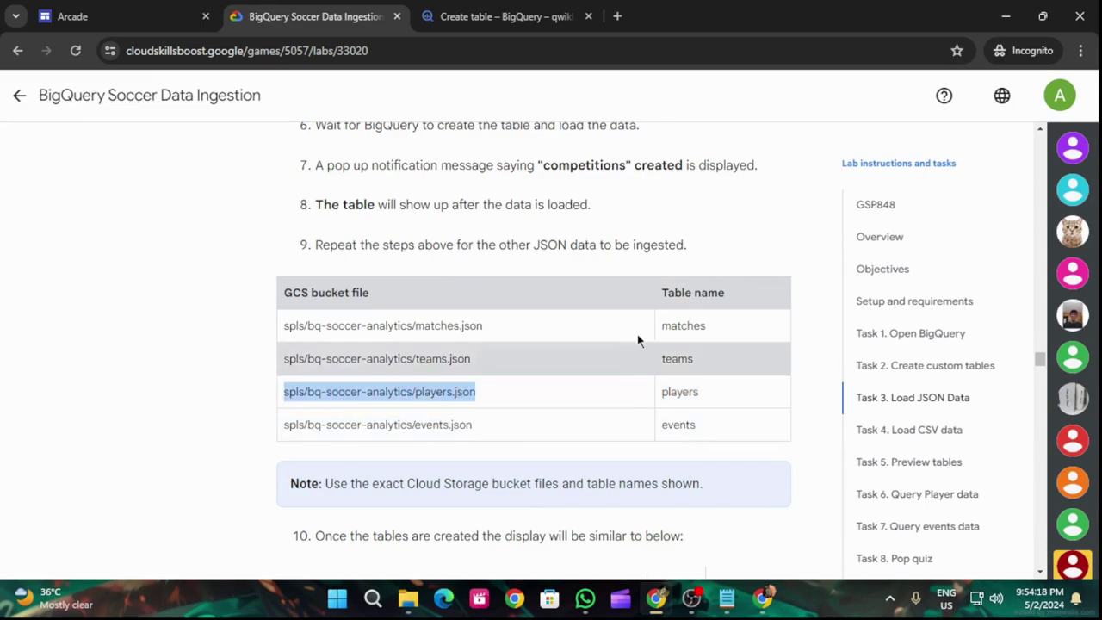
left_click(499, 16)
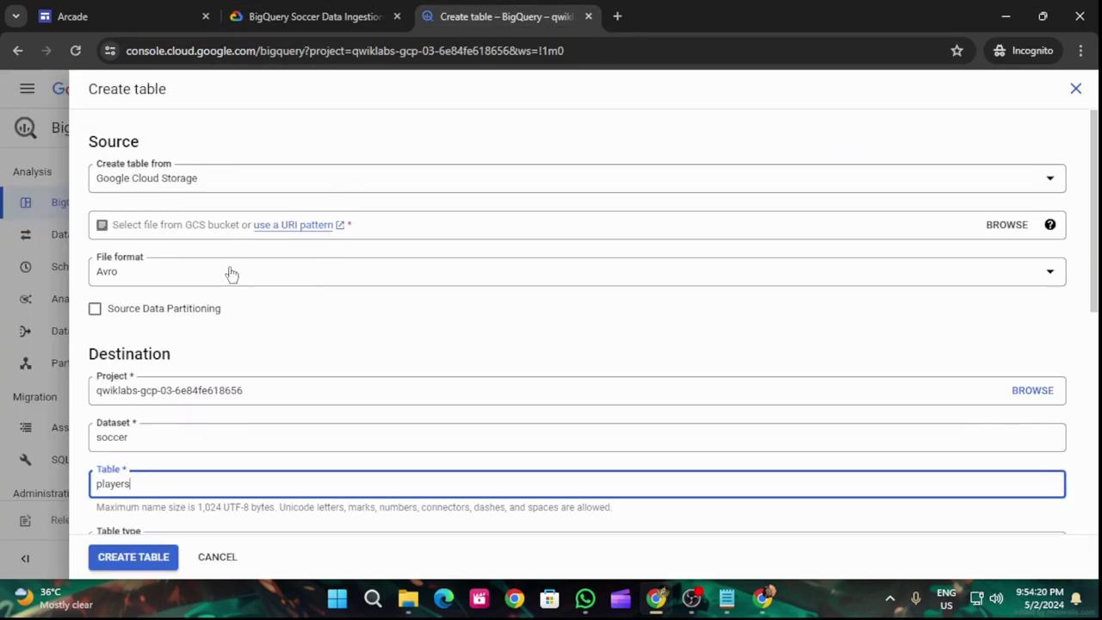
left_click(417, 224)
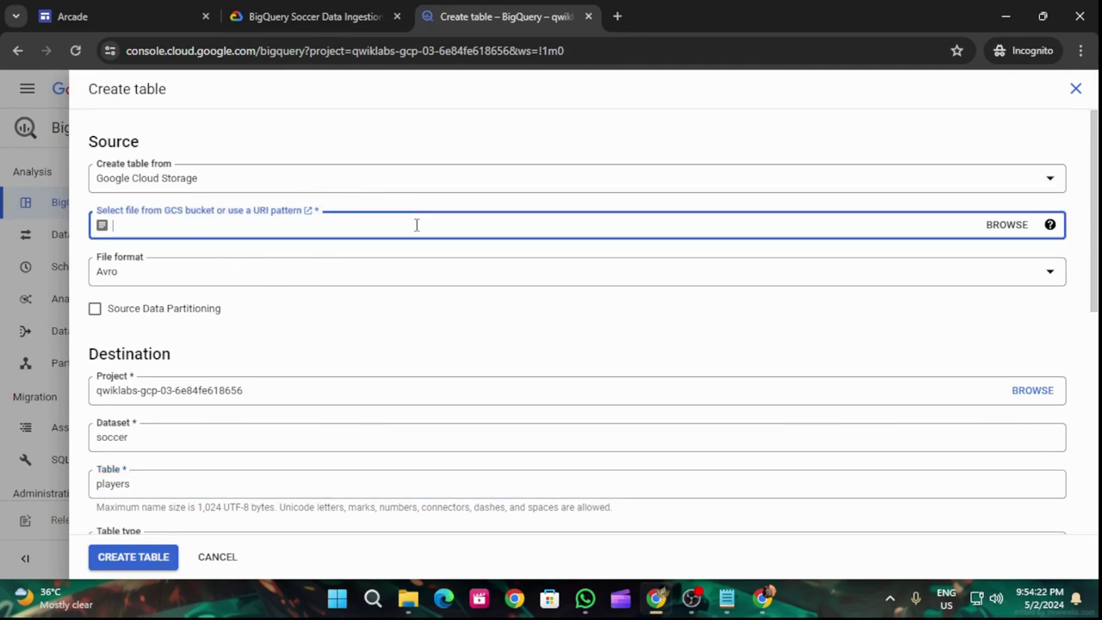
key("ctrl+v")
Enable schema Auto detect for the players table and create the table.
scroll(307, 395, "down", 3)
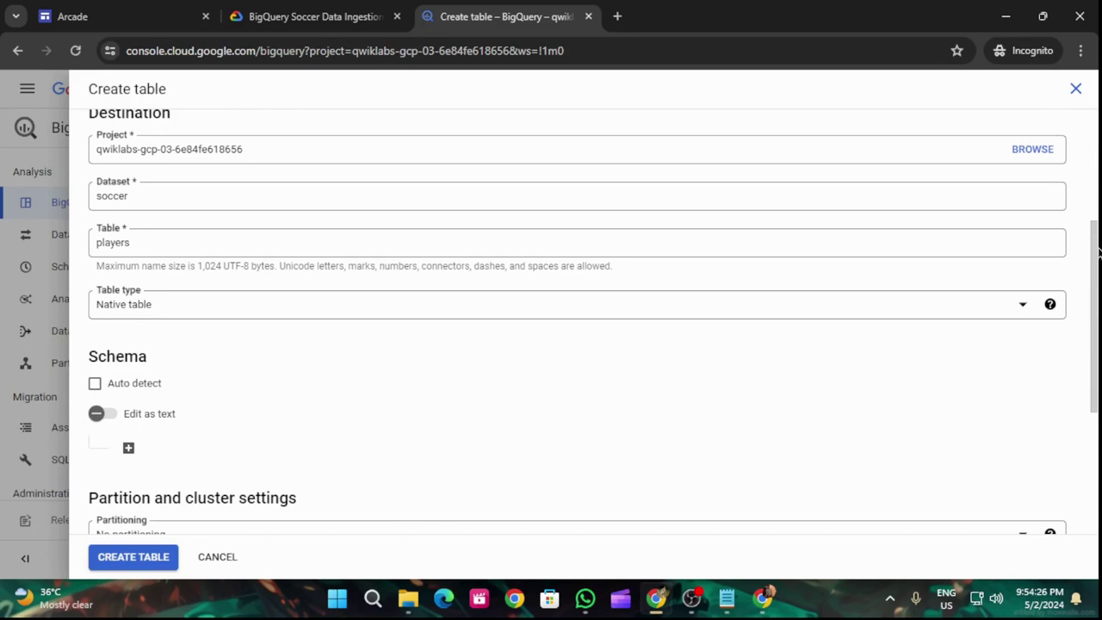
left_click(95, 384)
scroll(181, 501, "down", 2)
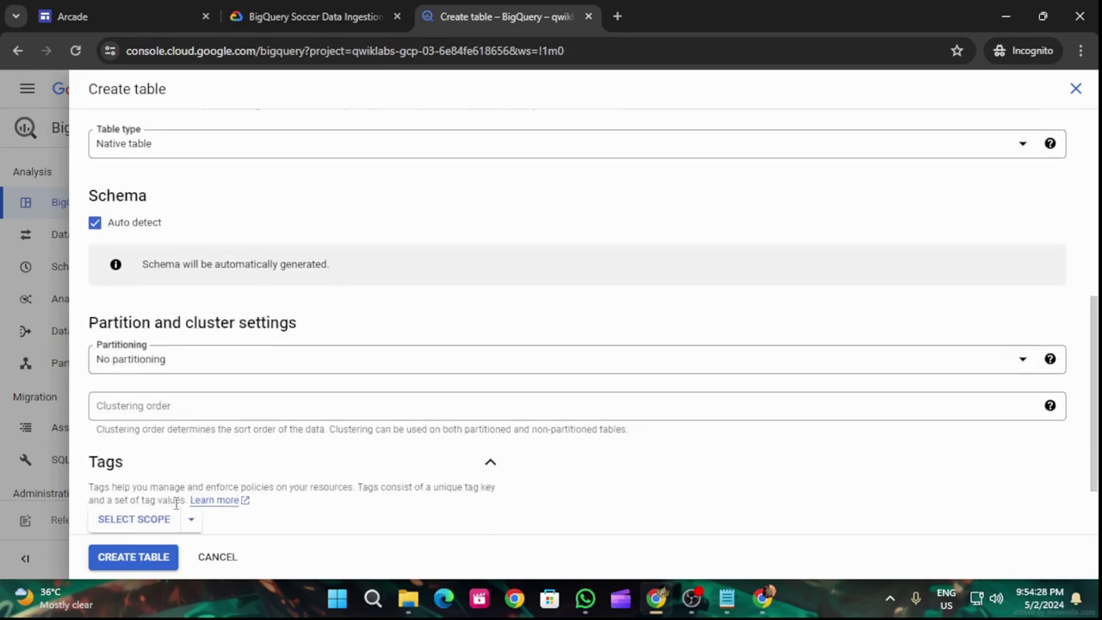
left_click(134, 556)
Start another table in the soccer dataset from Google Cloud Storage, named events as listed in the lab instructions.
left_click(267, 17)
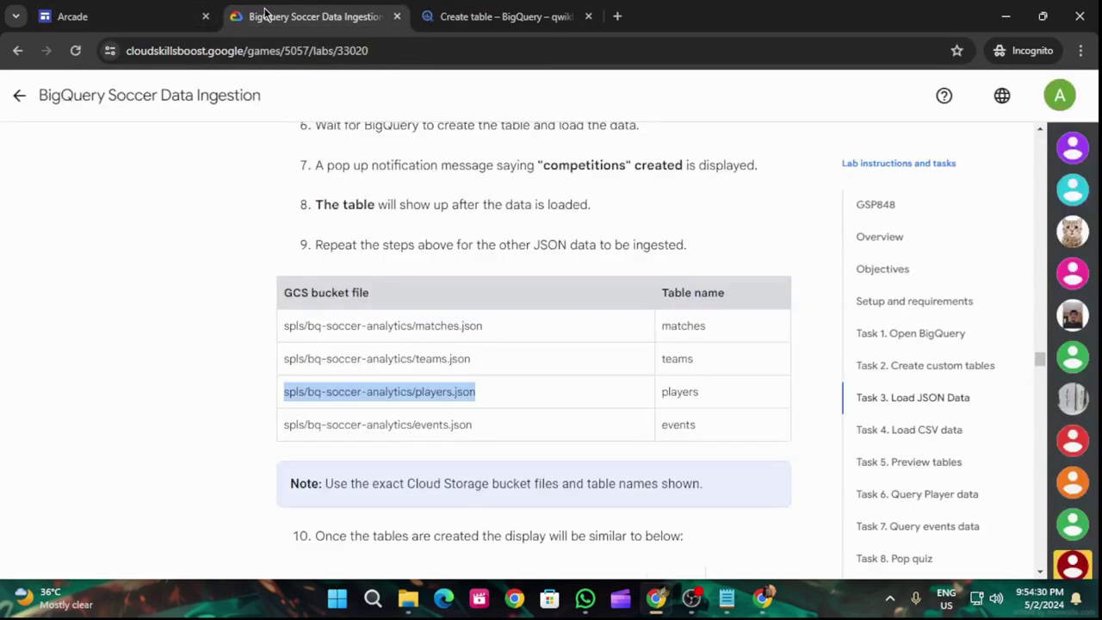
left_click_drag(662, 426, 728, 435)
key("ctrl+c")
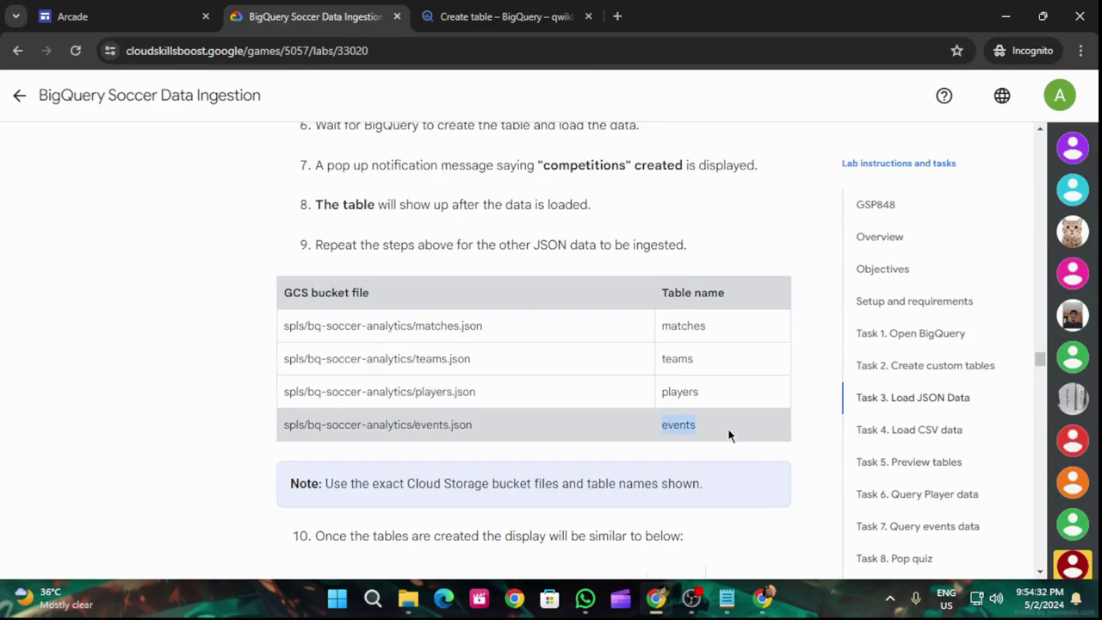
left_click(499, 16)
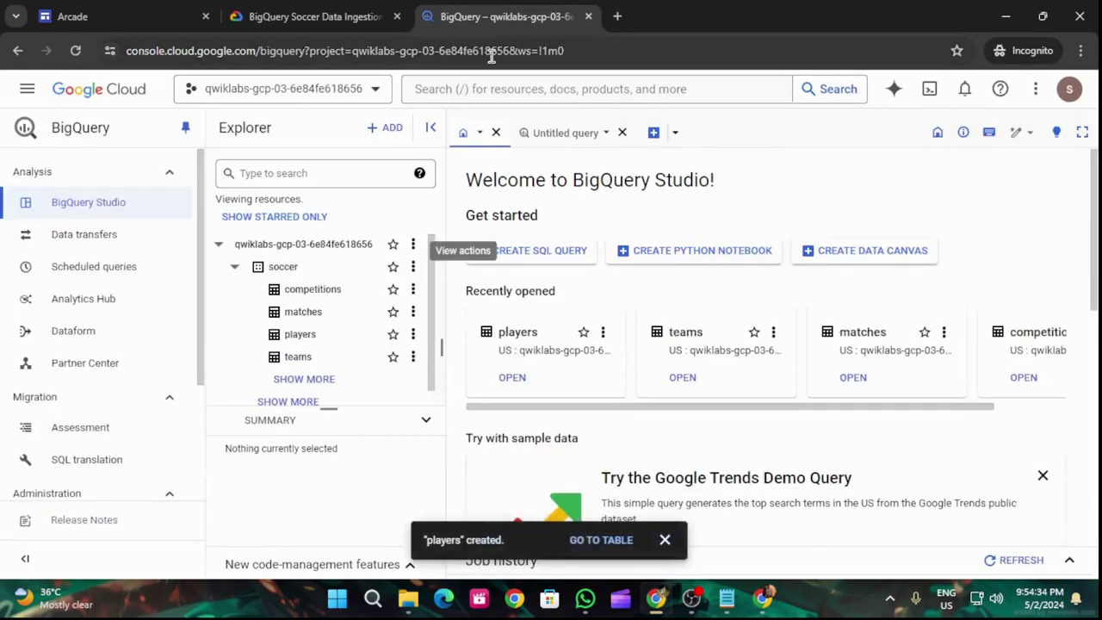
left_click(413, 266)
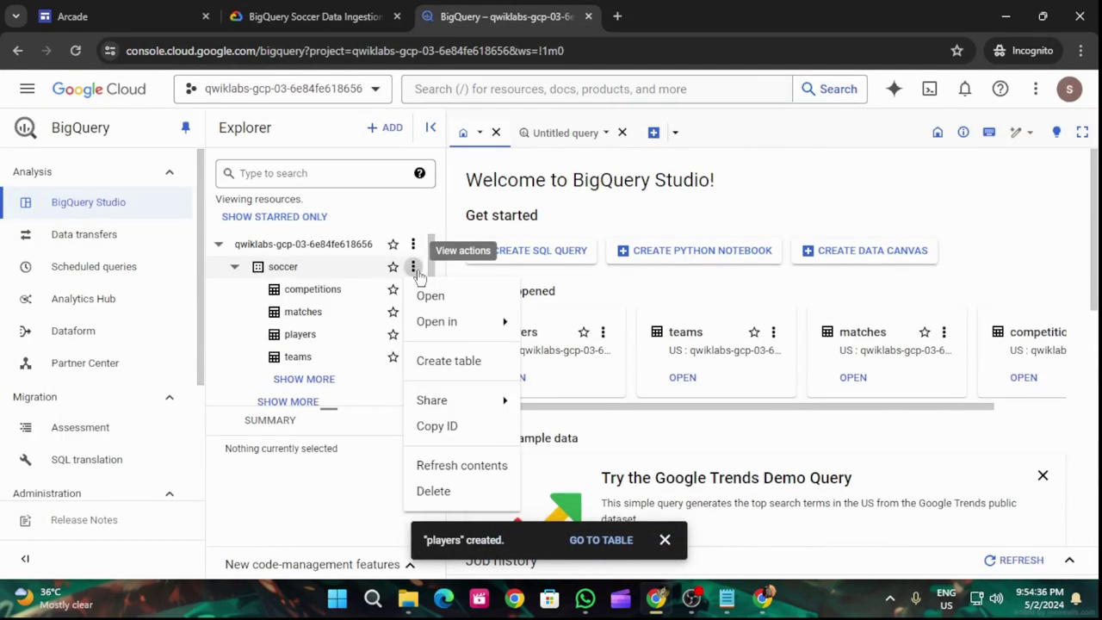
left_click(447, 363)
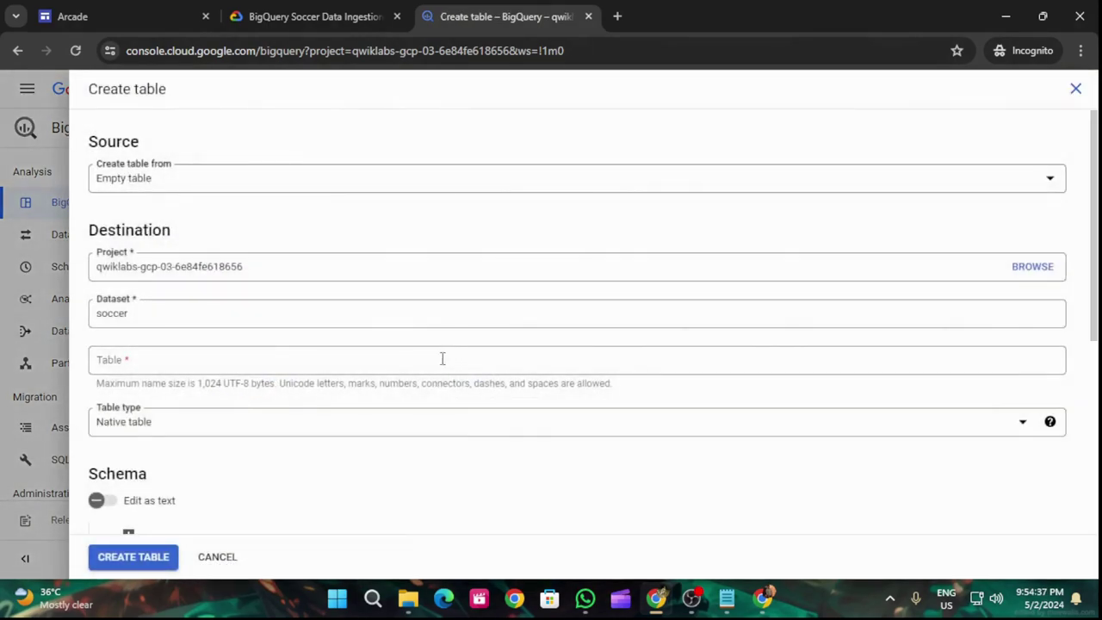
left_click(197, 182)
left_click(202, 215)
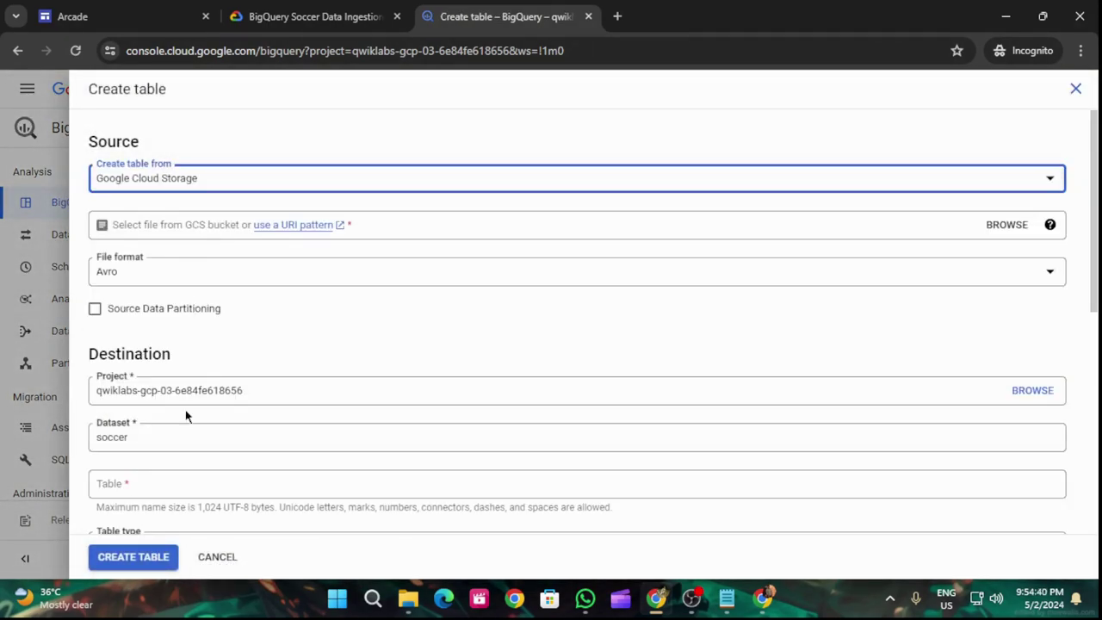
left_click(167, 486)
key("ctrl+v")
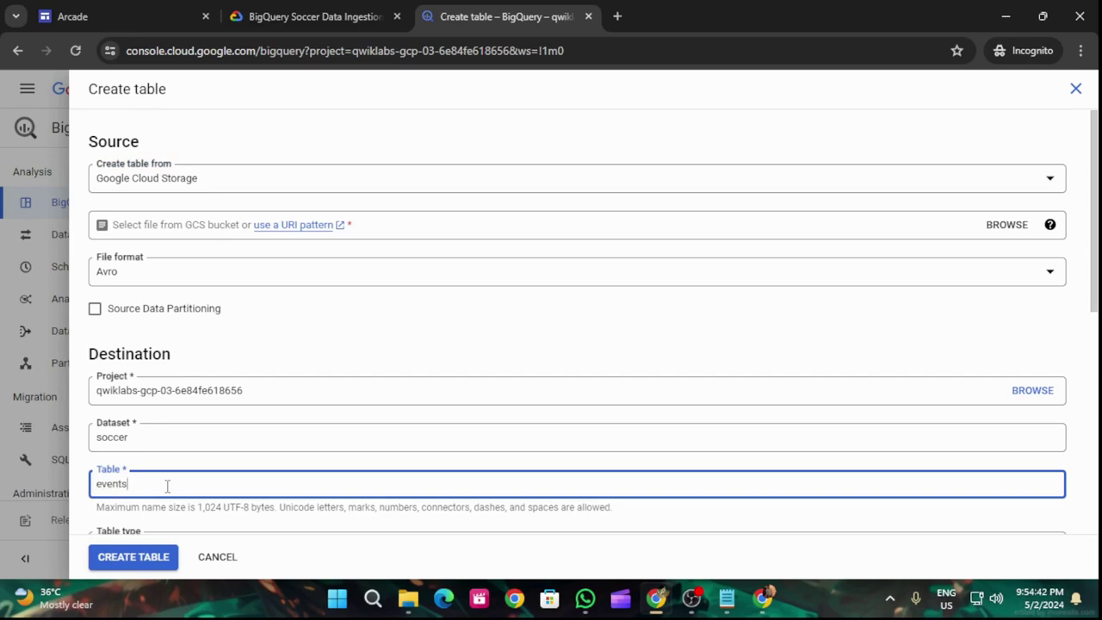
Set the events table's source file to spls/bq-soccer-analytics/events.json from the lab instructions.
left_click(261, 9)
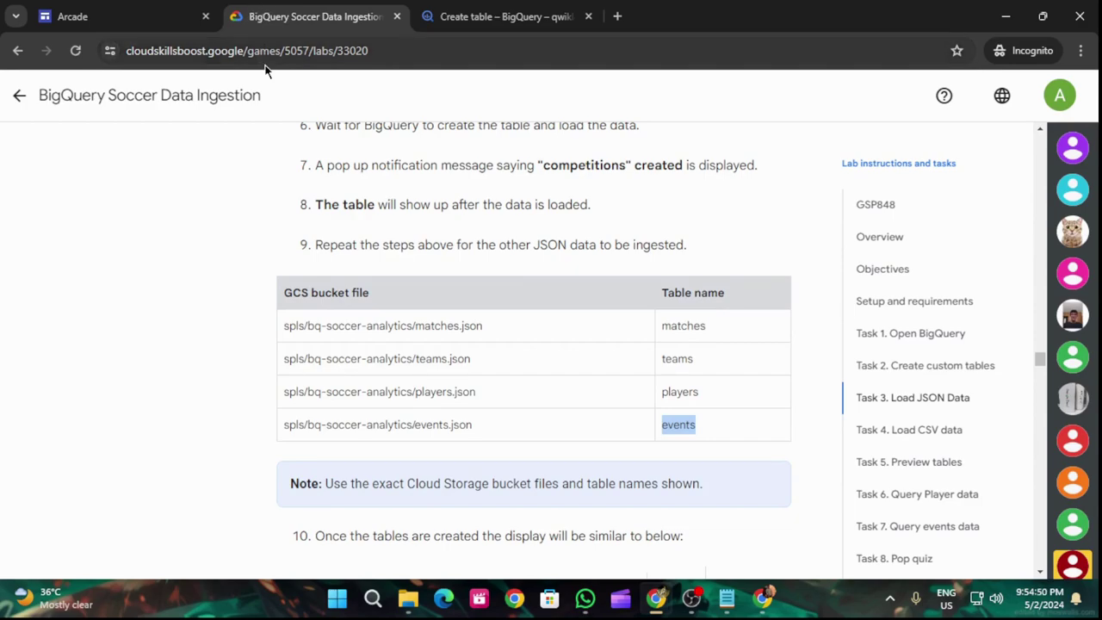
left_click_drag(473, 421, 292, 424)
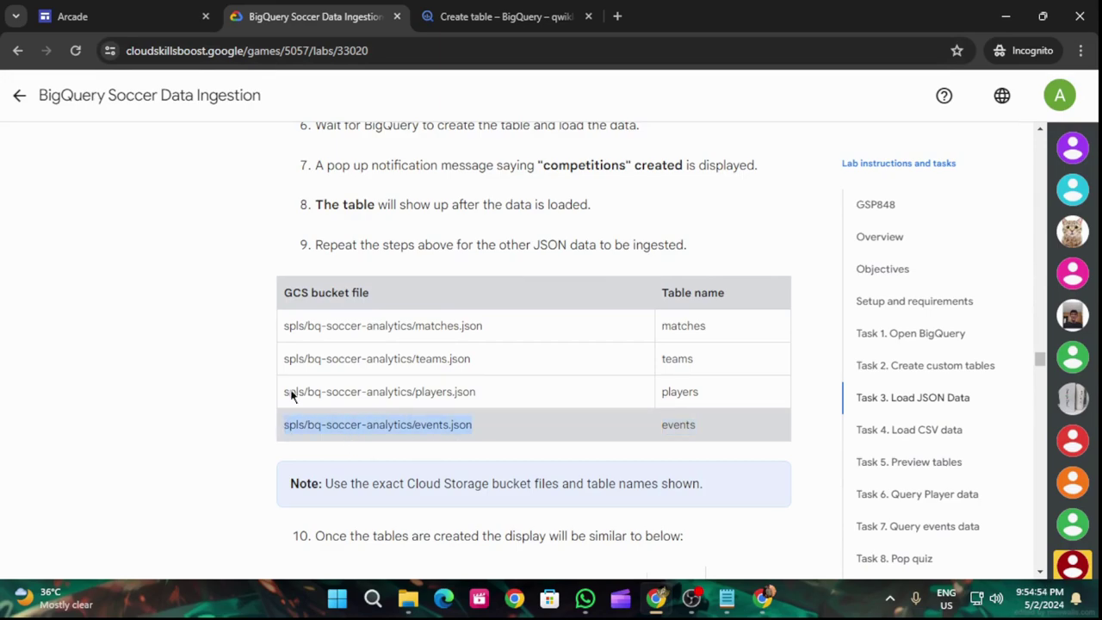
left_click(499, 17)
left_click(133, 224)
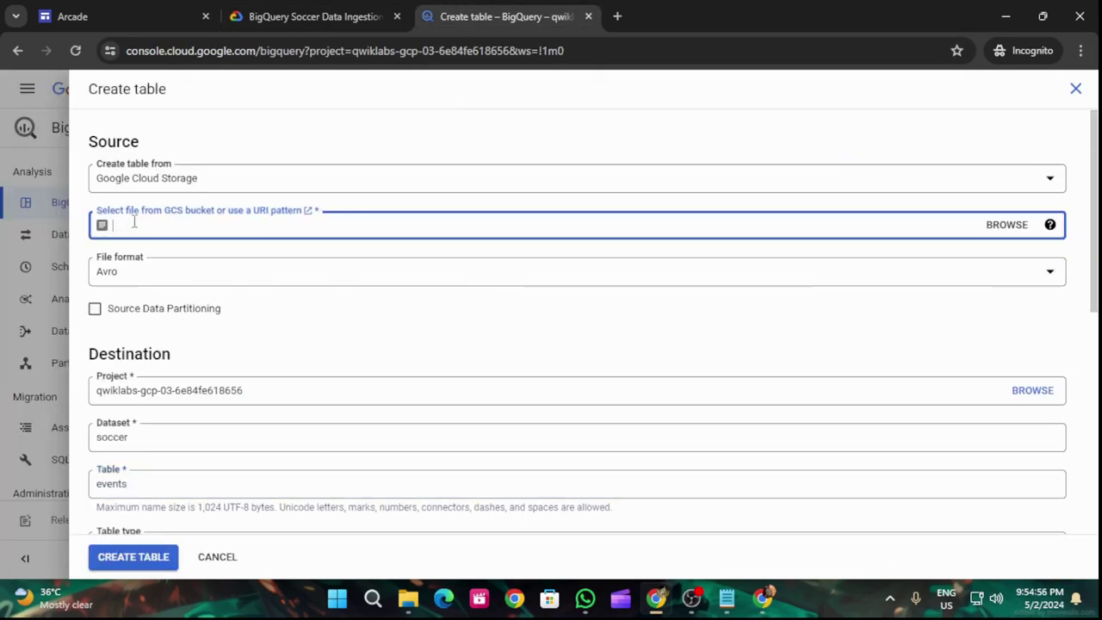
type("spls/bq-soccer-analytics/events.json")
Enable schema Auto detect for the events table and create the table.
scroll(233, 327, "down", 1)
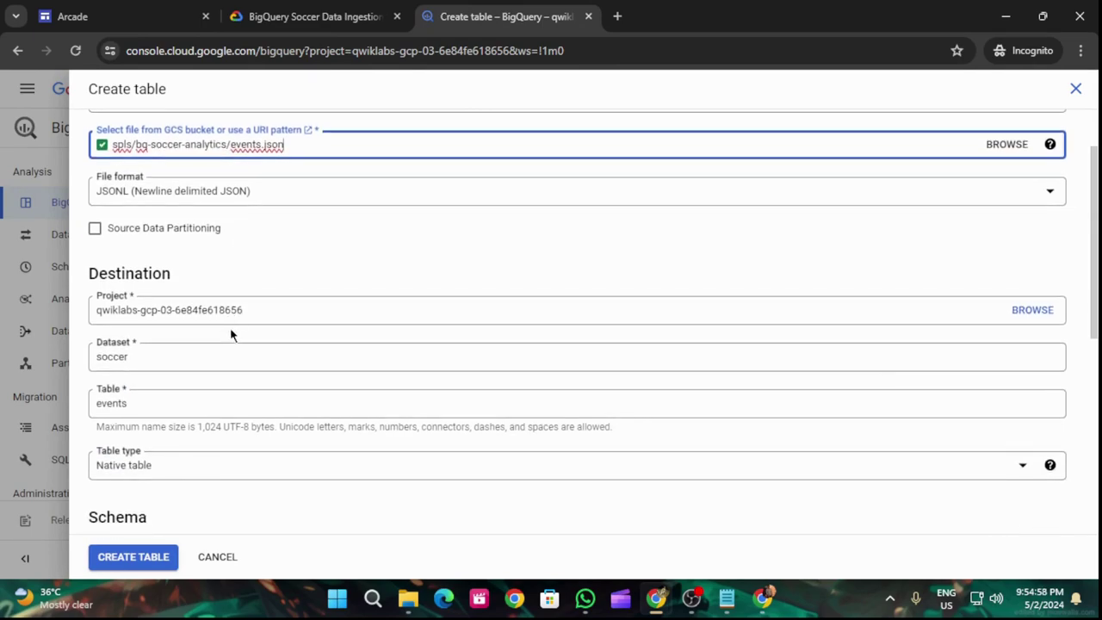
scroll(181, 449, "down", 1)
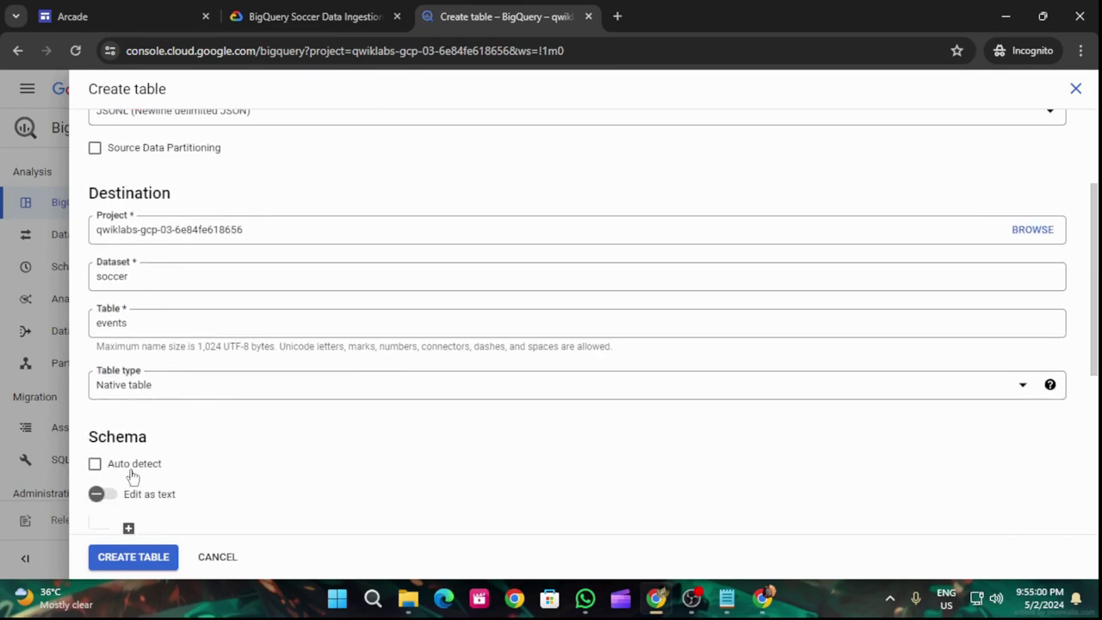
left_click(95, 463)
scroll(248, 447, "down", 1)
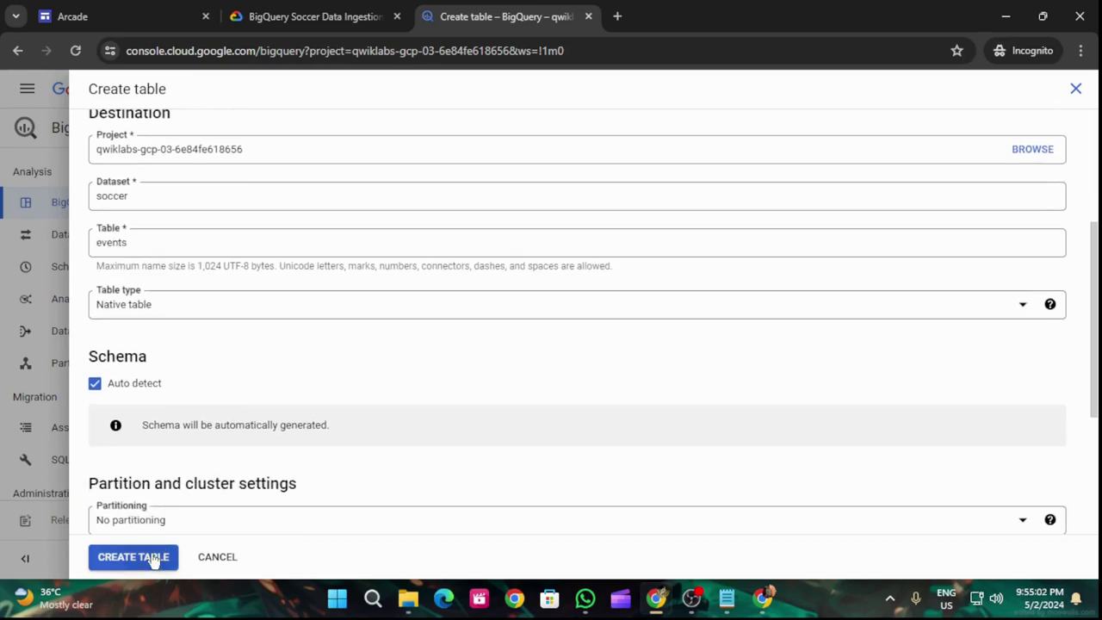
left_click(133, 557)
Try to verify the Task 3 objective "Check a competitions table is created" in the lab instructions.
left_click(284, 15)
scroll(619, 355, "down", 1)
scroll(619, 348, "down", 6)
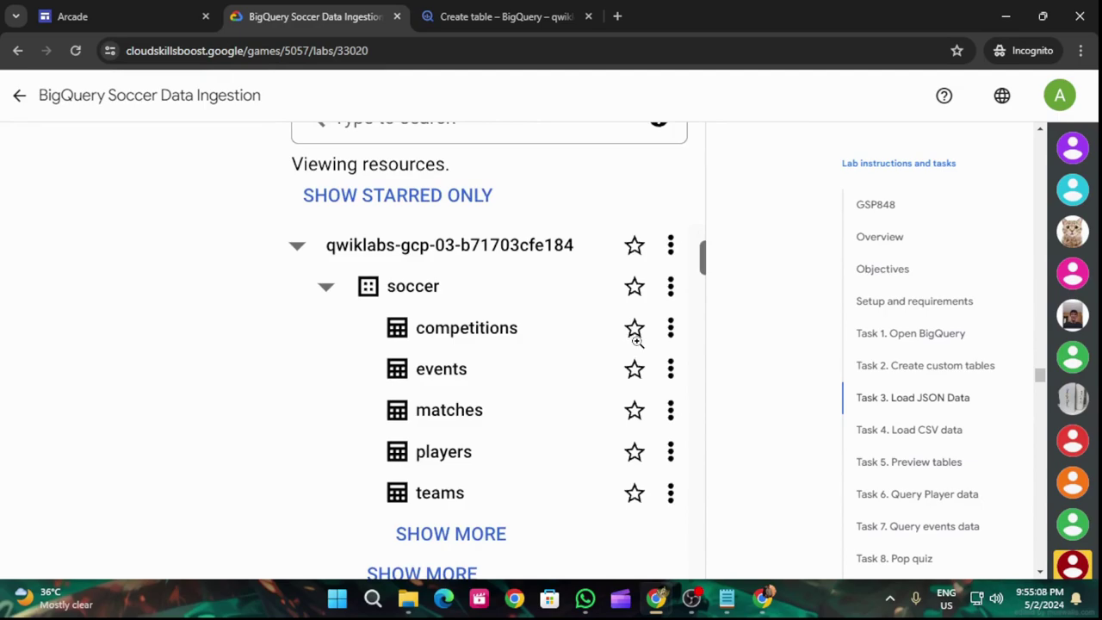
scroll(636, 340, "down", 3)
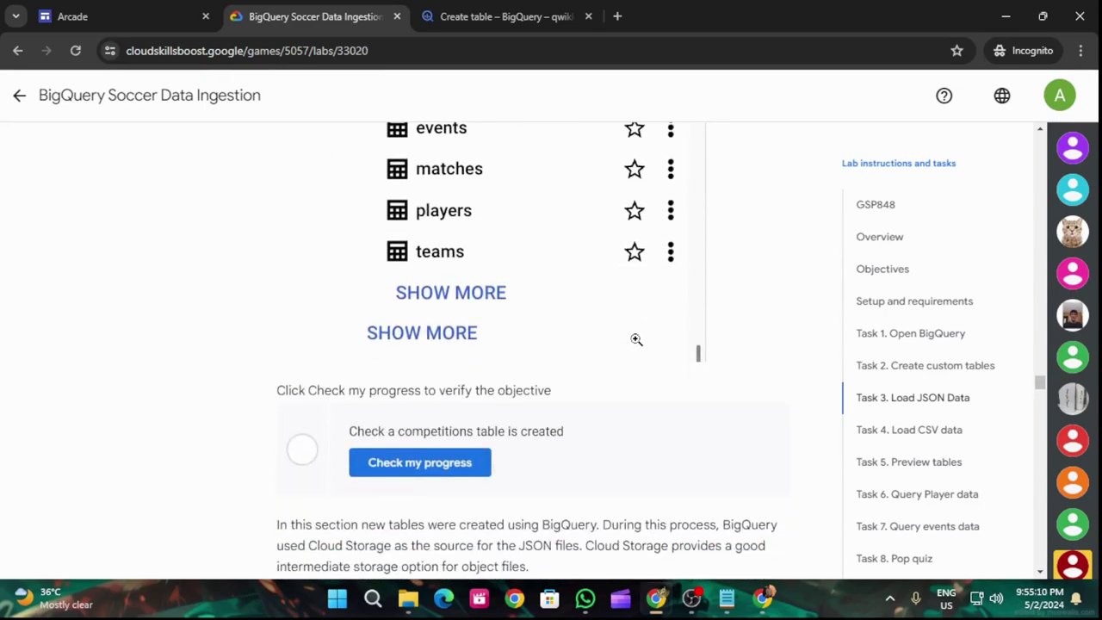
scroll(622, 382, "down", 2)
left_click(468, 302)
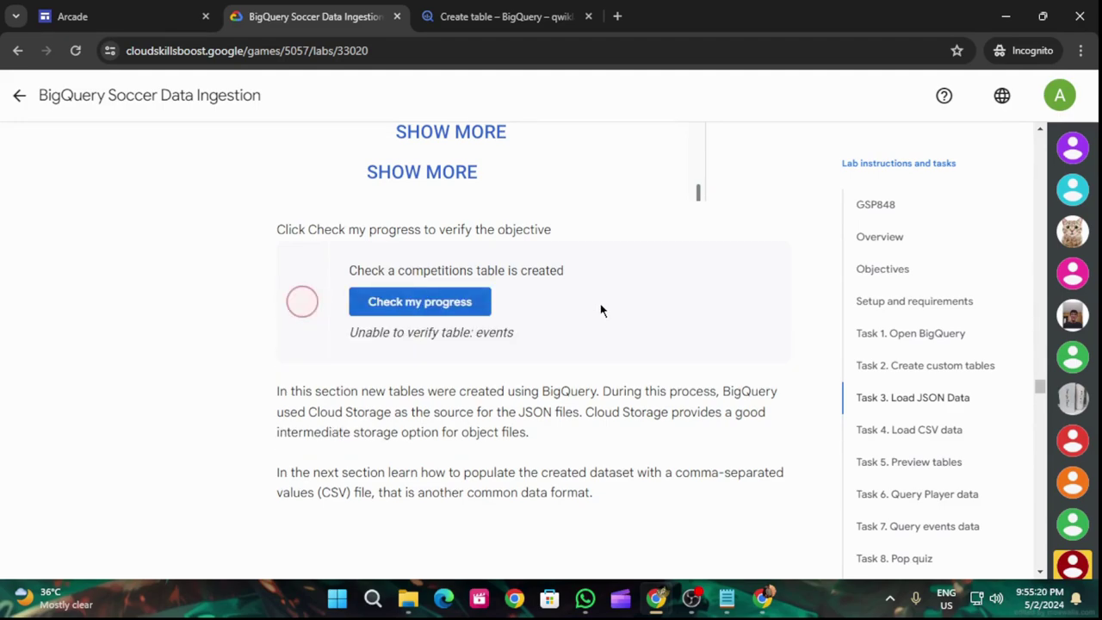
Check in BigQuery whether the events table has been created, and run the lab's Task 3 progress check again.
left_click(530, 7)
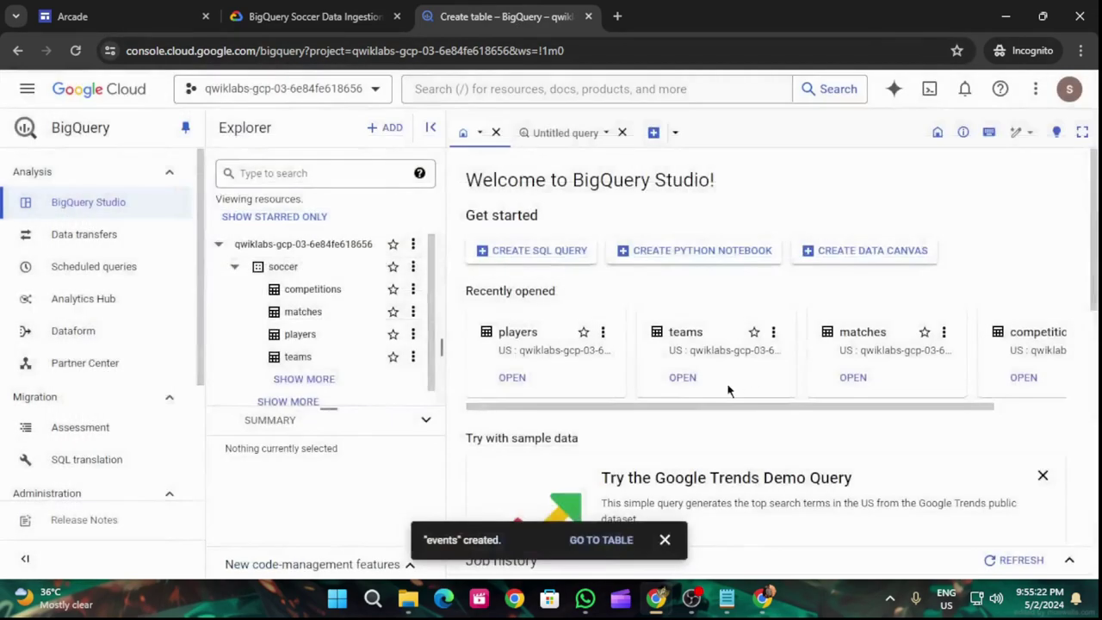
left_click(287, 7)
left_click(413, 305)
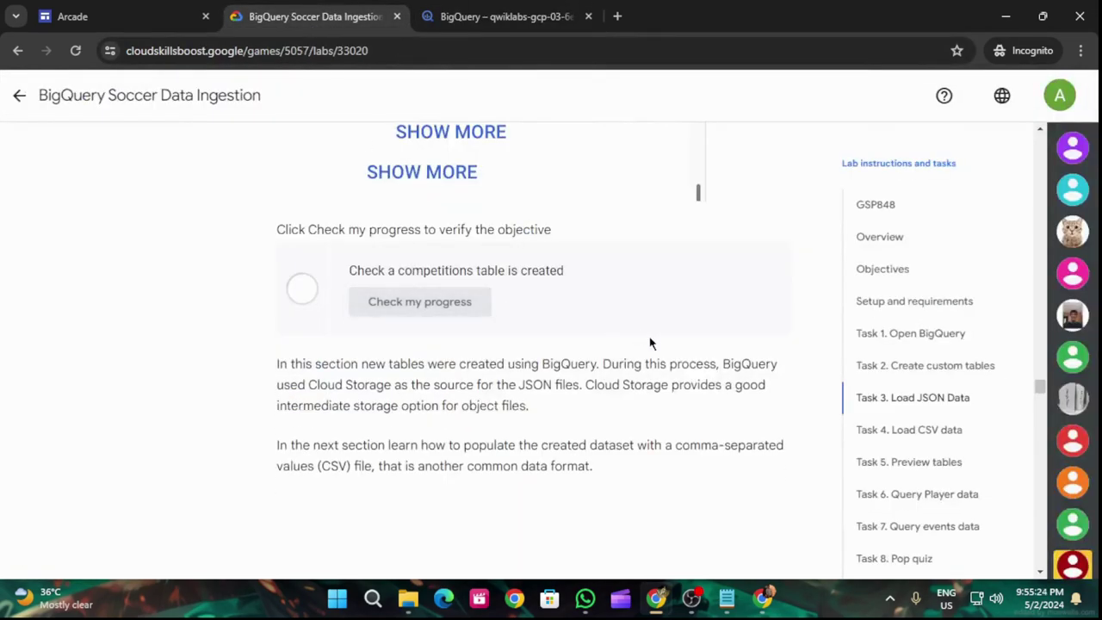
scroll(623, 348, "up", 2)
scroll(624, 349, "up", 2)
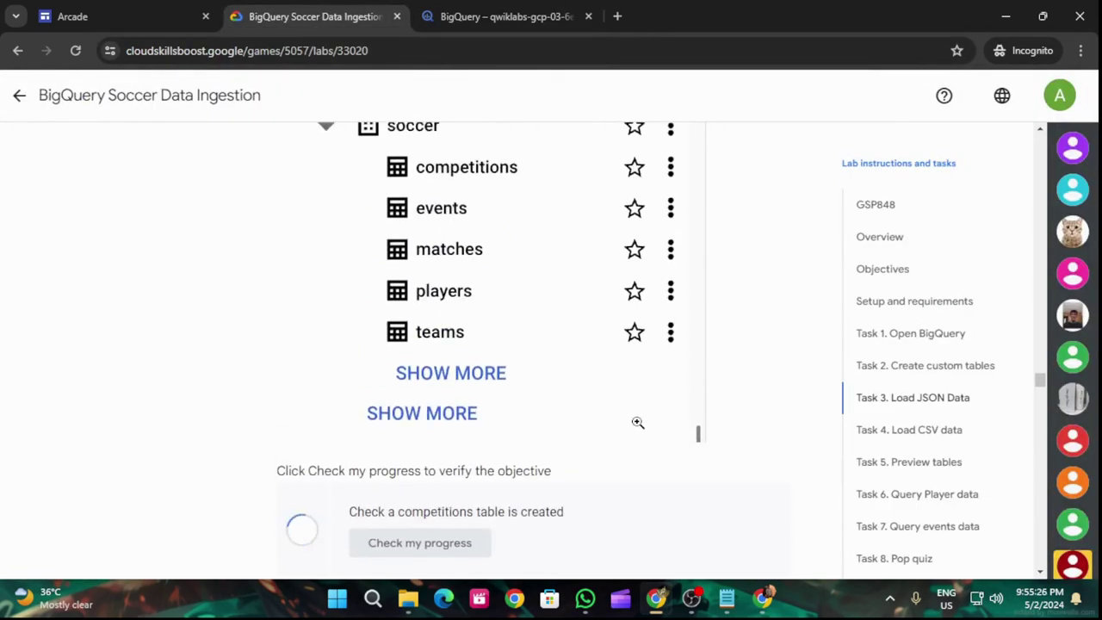
Review the Task 4 Load CSV data instructions for the settings of the next soccer dataset table.
scroll(637, 420, "down", 3)
scroll(543, 314, "down", 6)
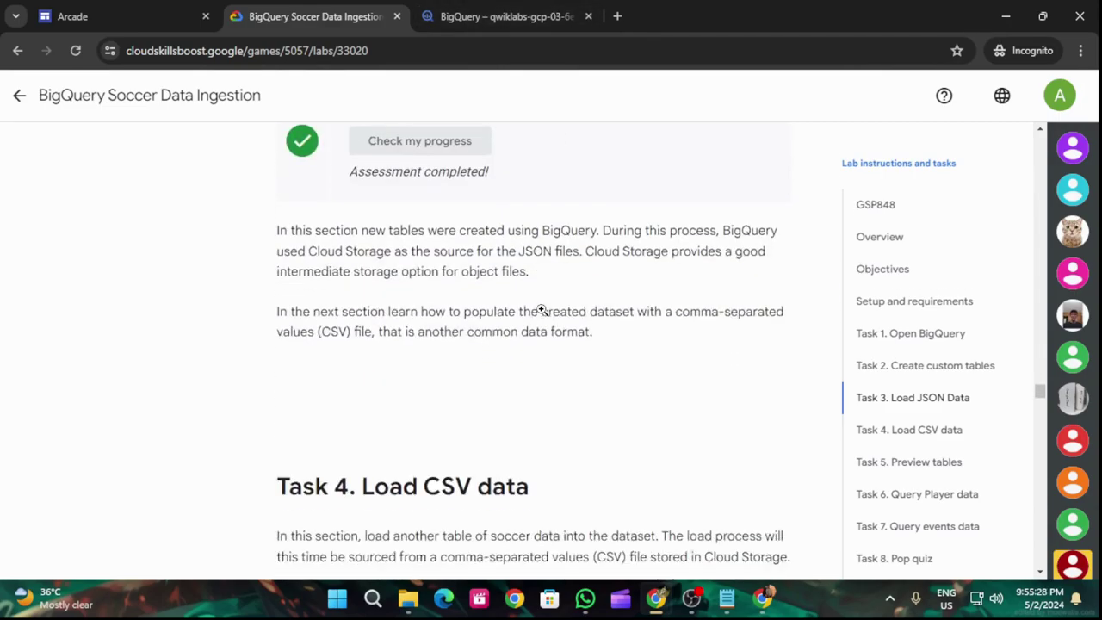
scroll(543, 311, "down", 2)
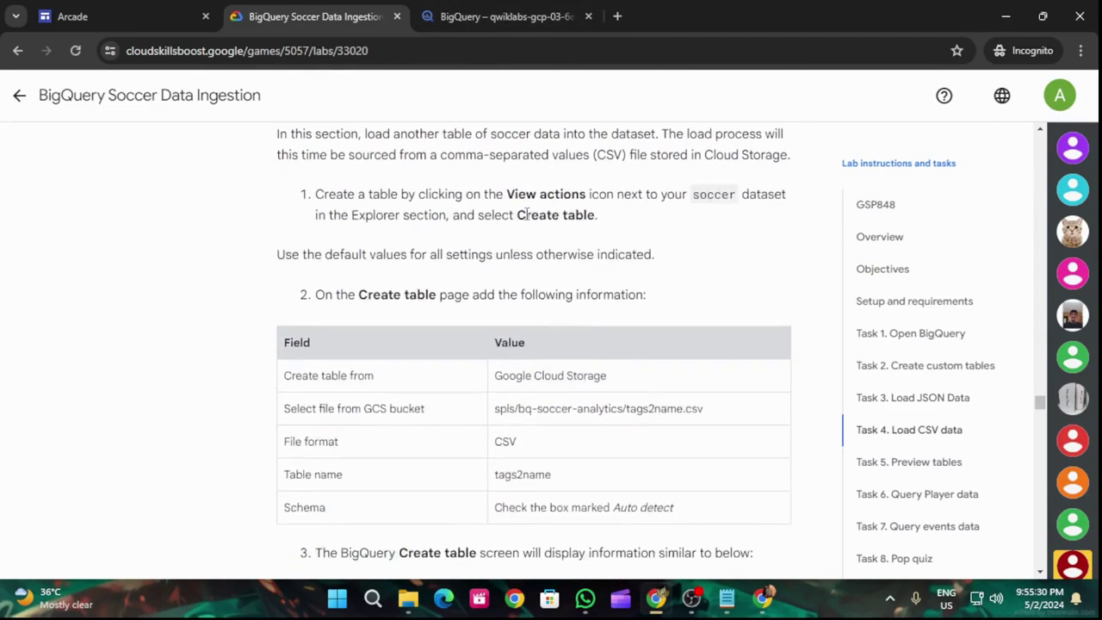
scroll(595, 290, "up", 1)
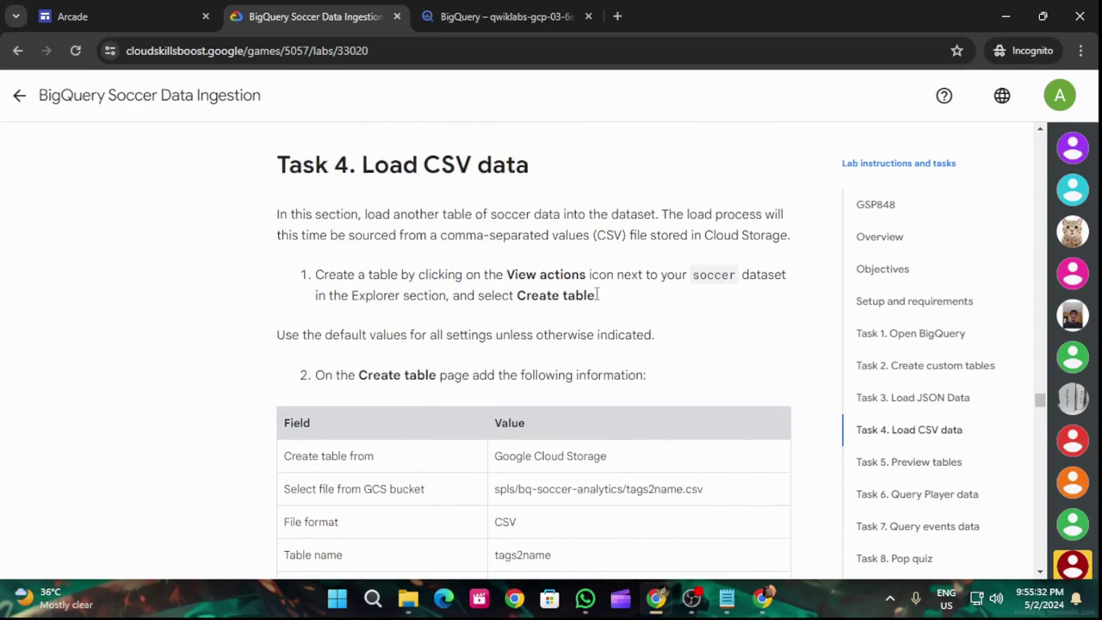
Start a new table in the soccer dataset with Google Cloud Storage as the source and tags2name as the table name.
scroll(546, 327, "down", 2)
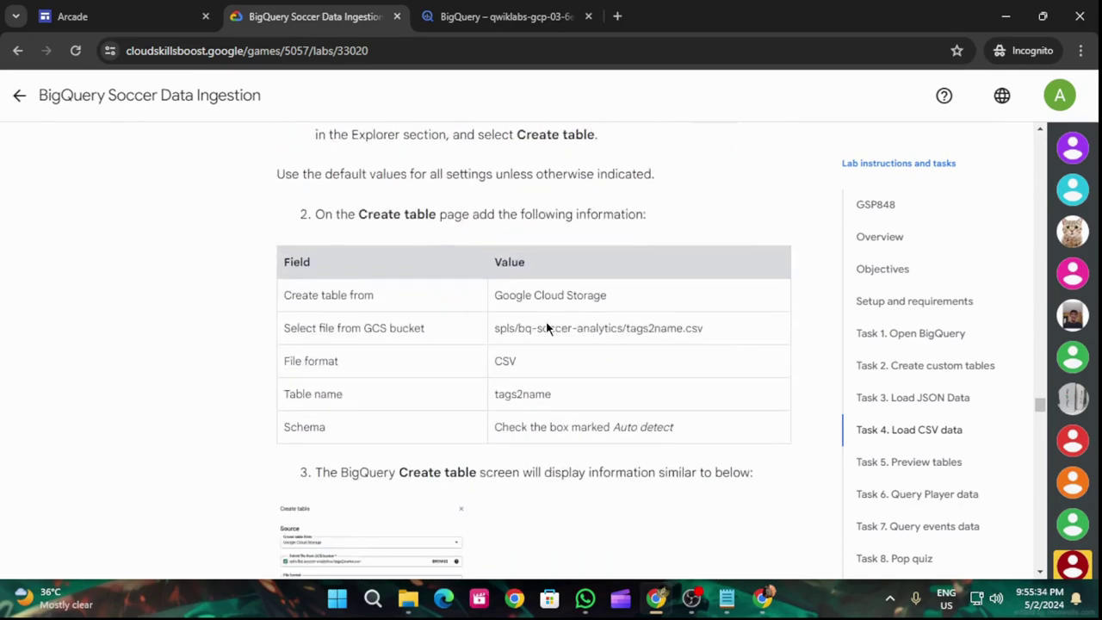
left_click_drag(495, 393, 555, 401)
key("ctrl+c")
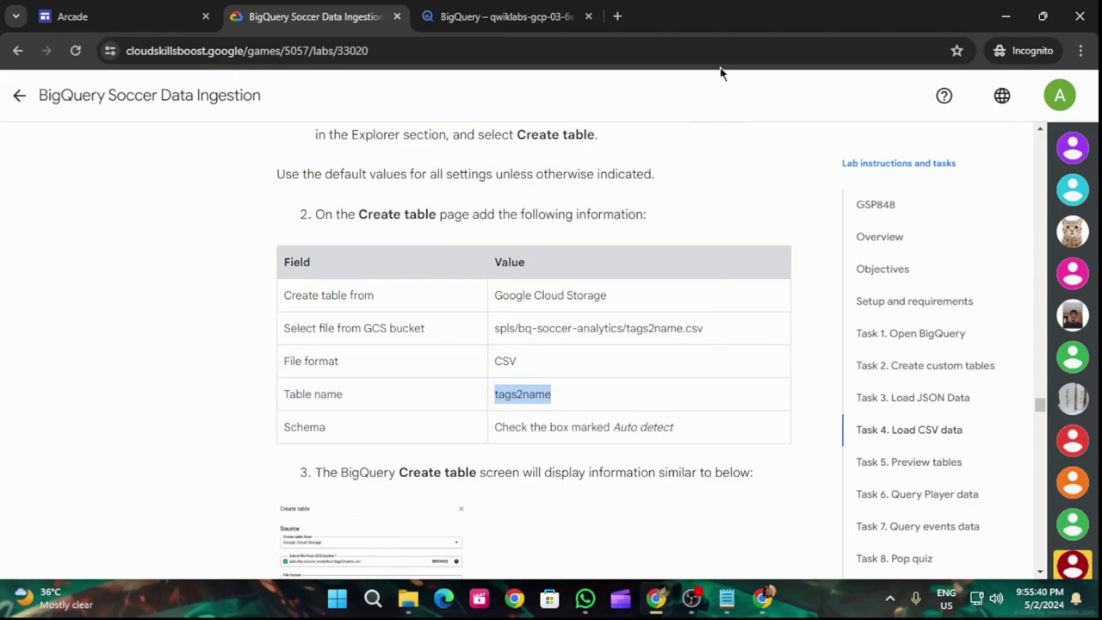
left_click(551, 17)
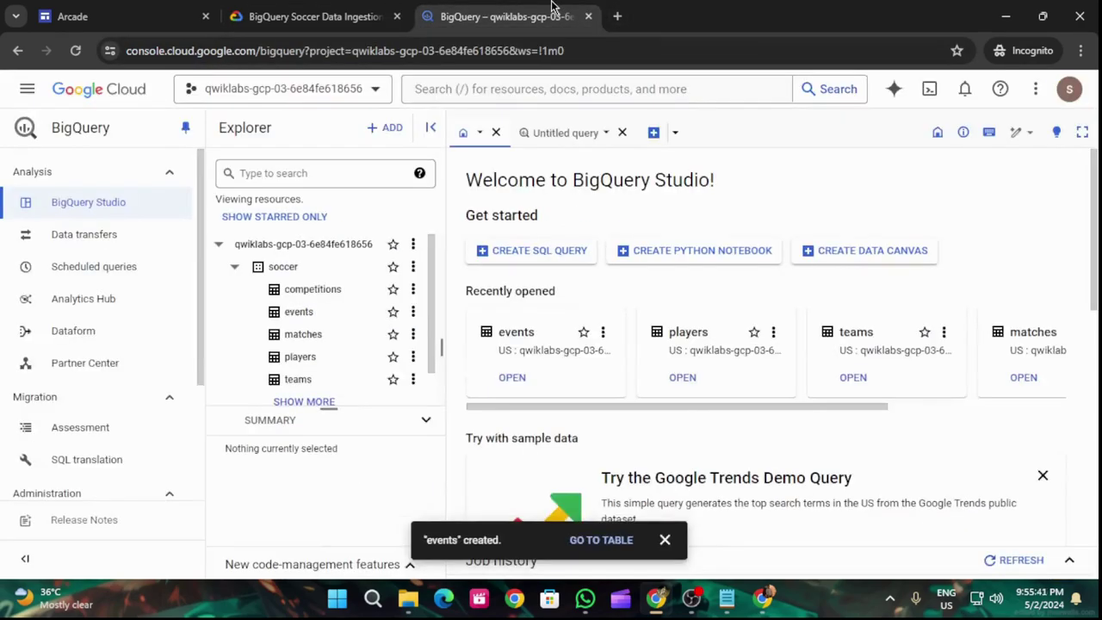
left_click(413, 266)
left_click(443, 359)
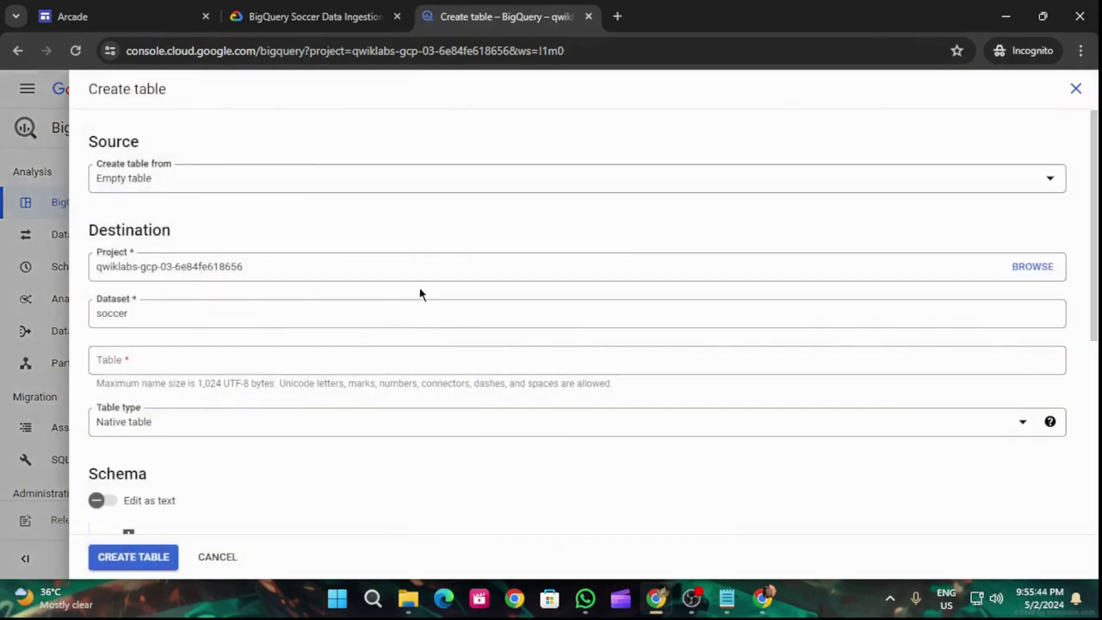
left_click(273, 195)
left_click(263, 216)
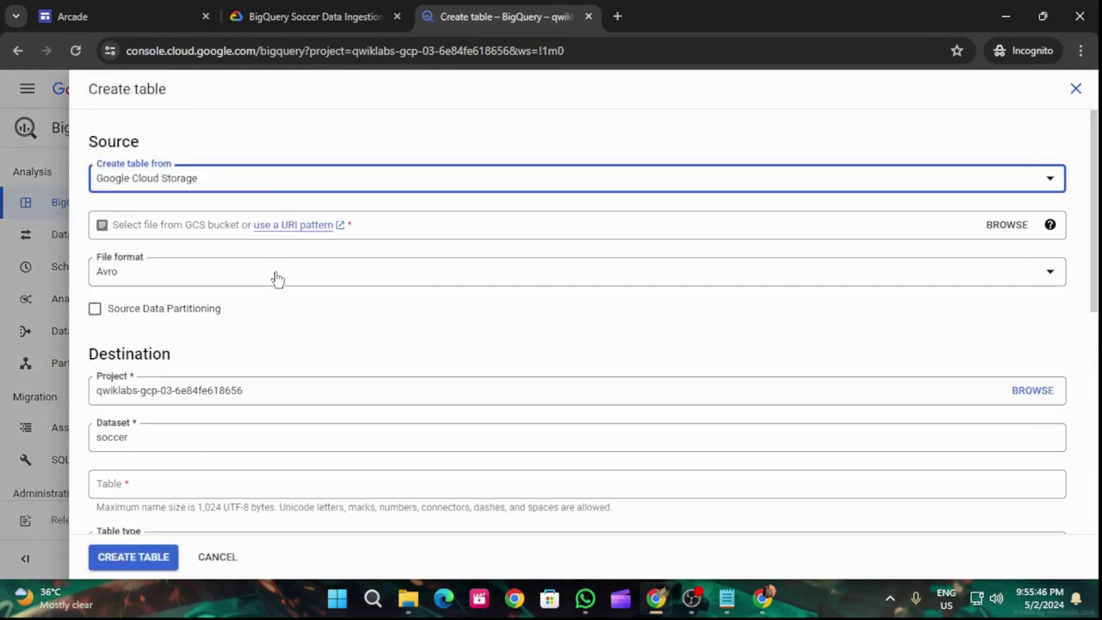
left_click(165, 480)
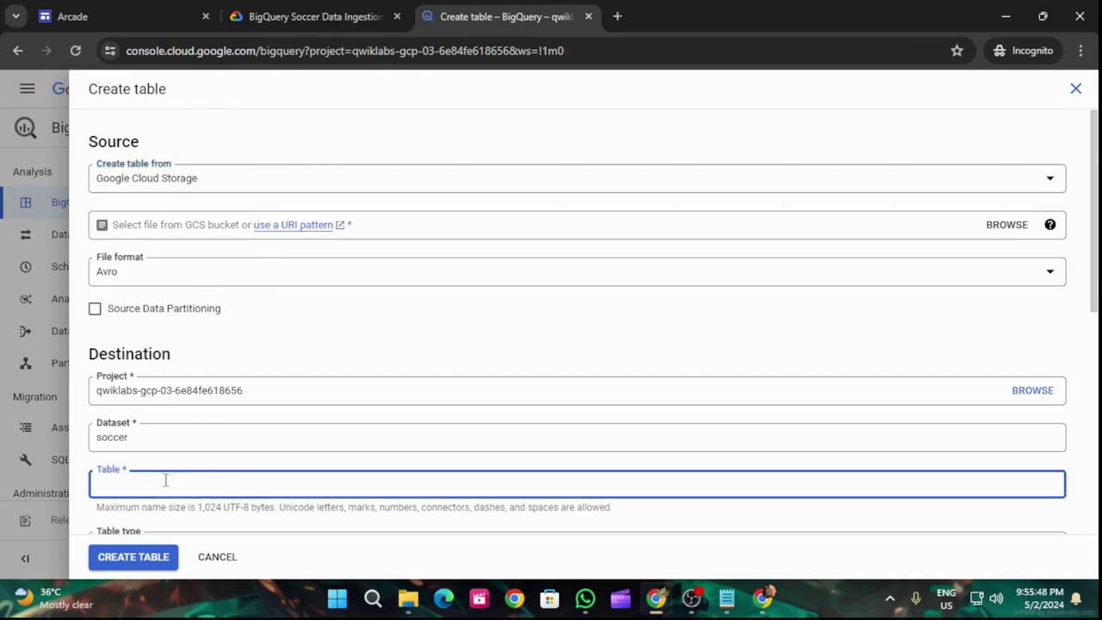
key("ctrl+v")
Set the new table's source file to spls/bq-soccer-analytics/tags2name.csv, as given in the lab's Task 4 settings.
left_click(310, 17)
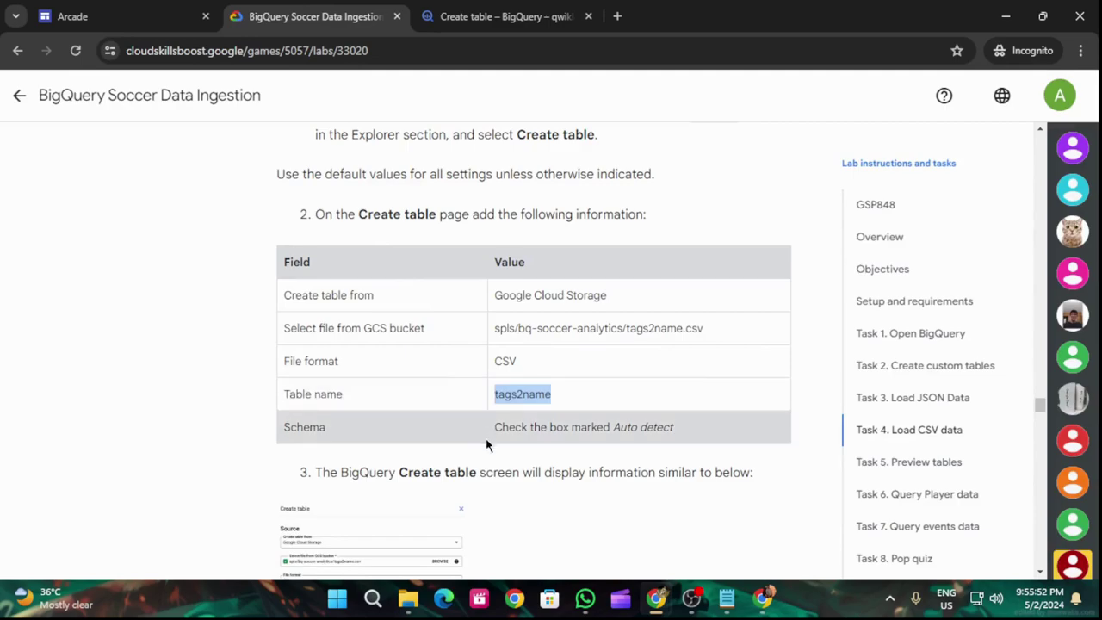
left_click_drag(492, 329, 724, 331)
key("ctrl+c")
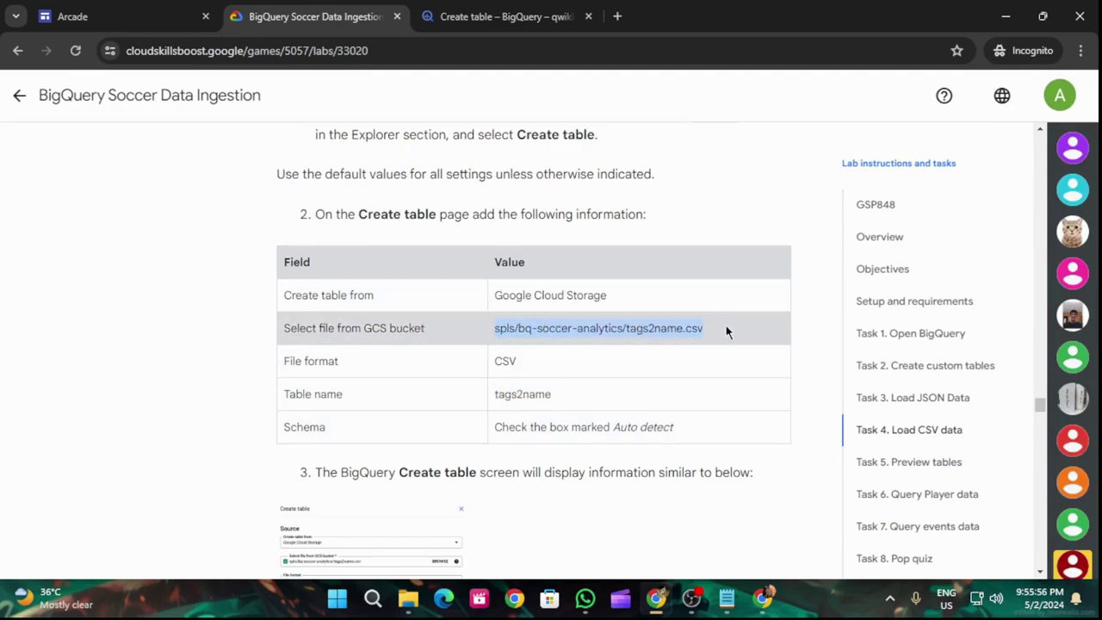
left_click(452, 16)
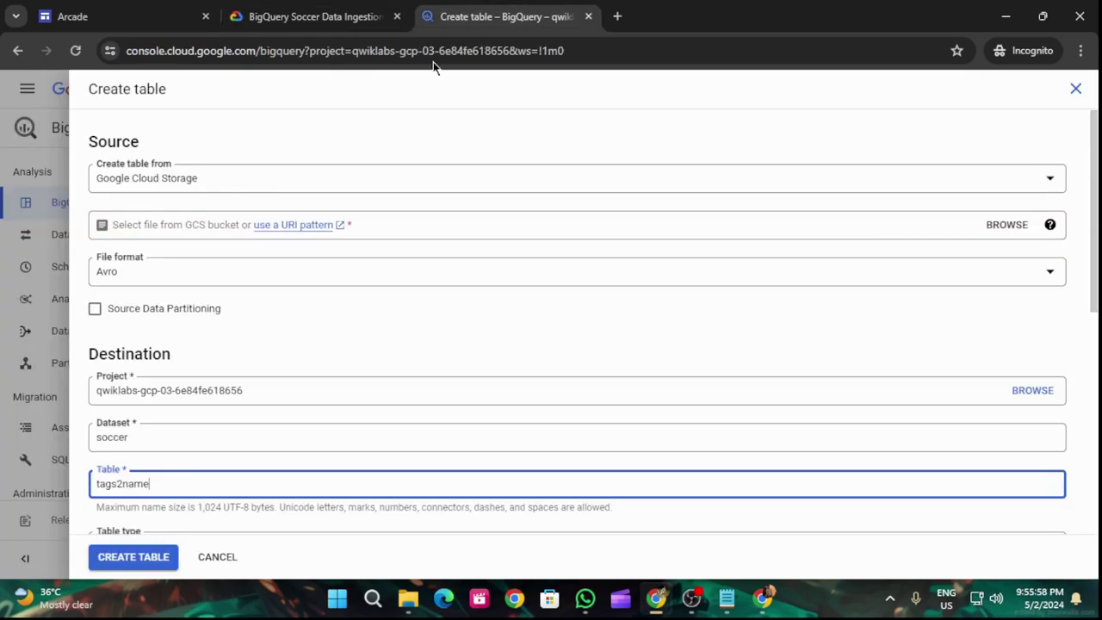
left_click(204, 229)
key("ctrl+v")
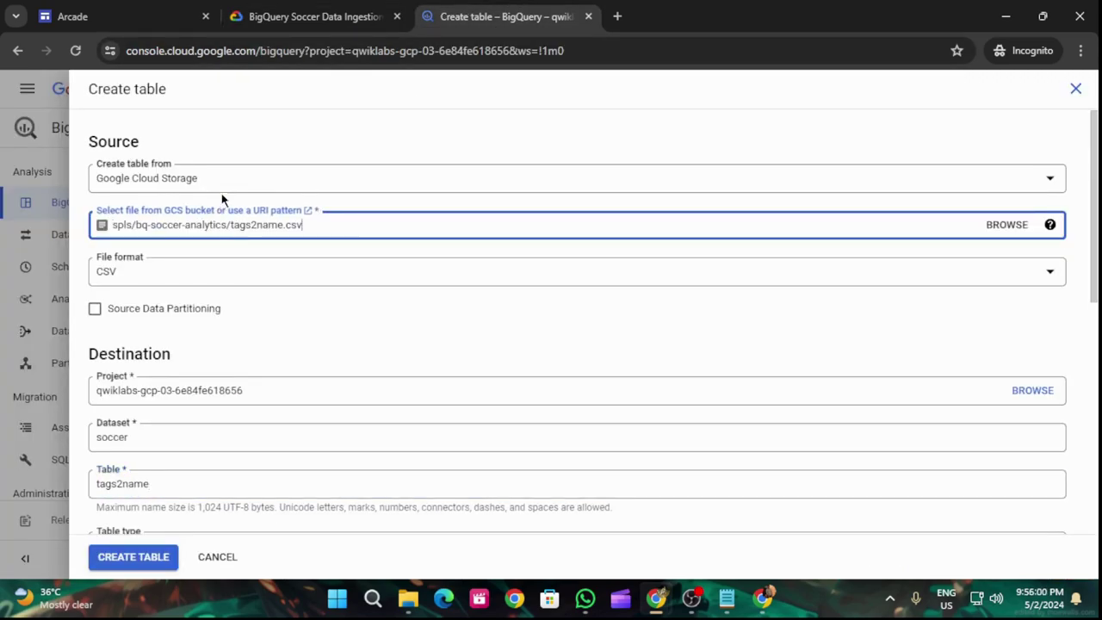
Enable schema Auto detect for the tags2name table and create the table.
left_click(311, 16)
scroll(538, 442, "down", 2)
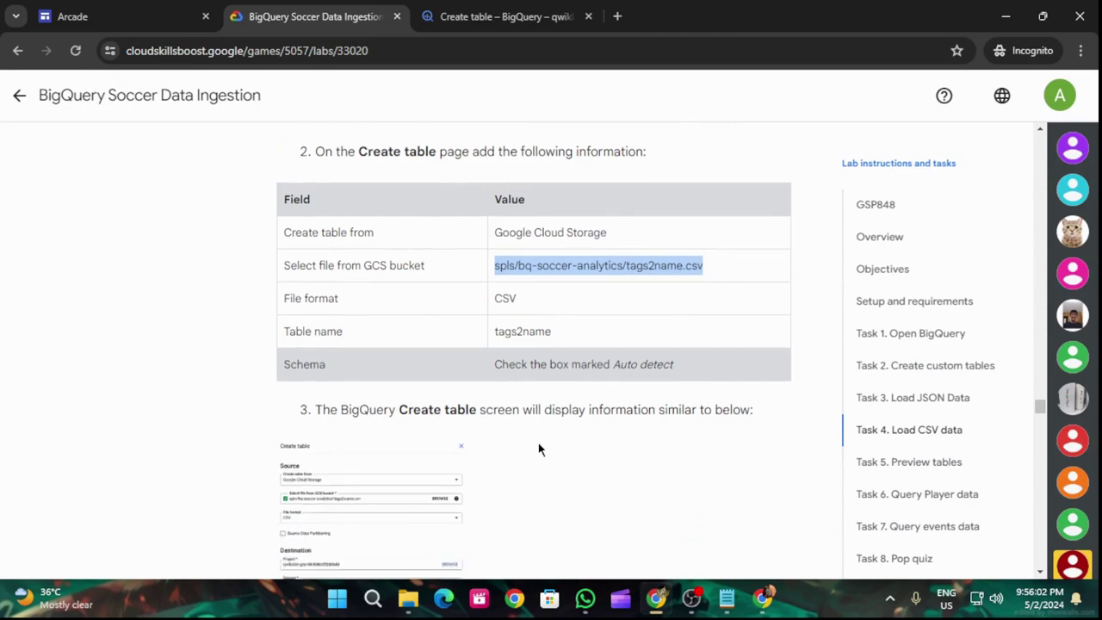
left_click(464, 16)
scroll(285, 300, "down", 2)
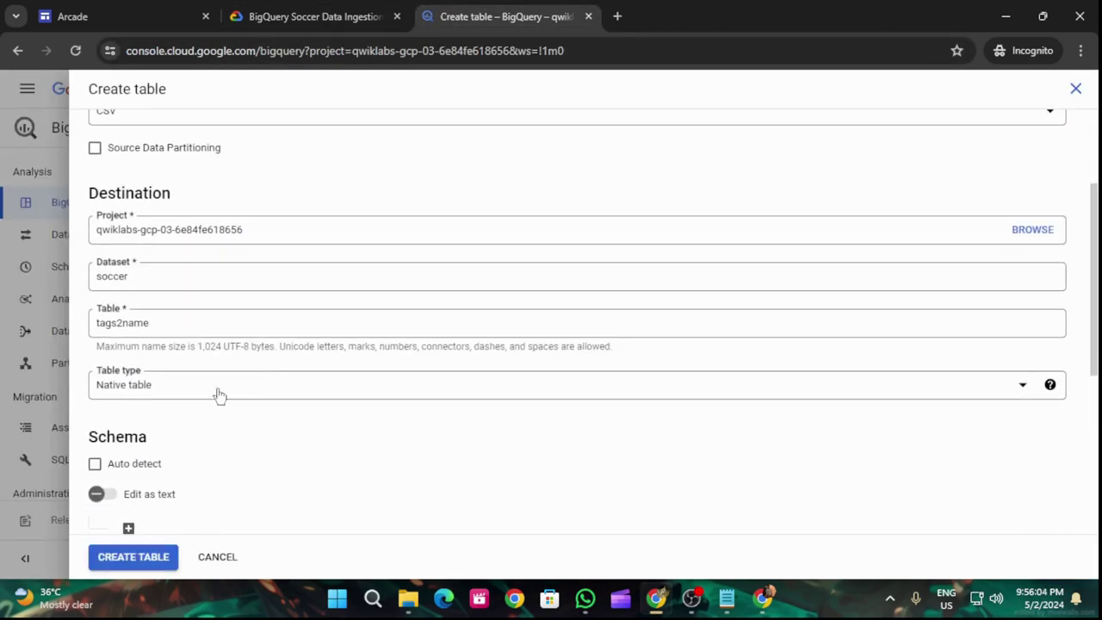
left_click(93, 467)
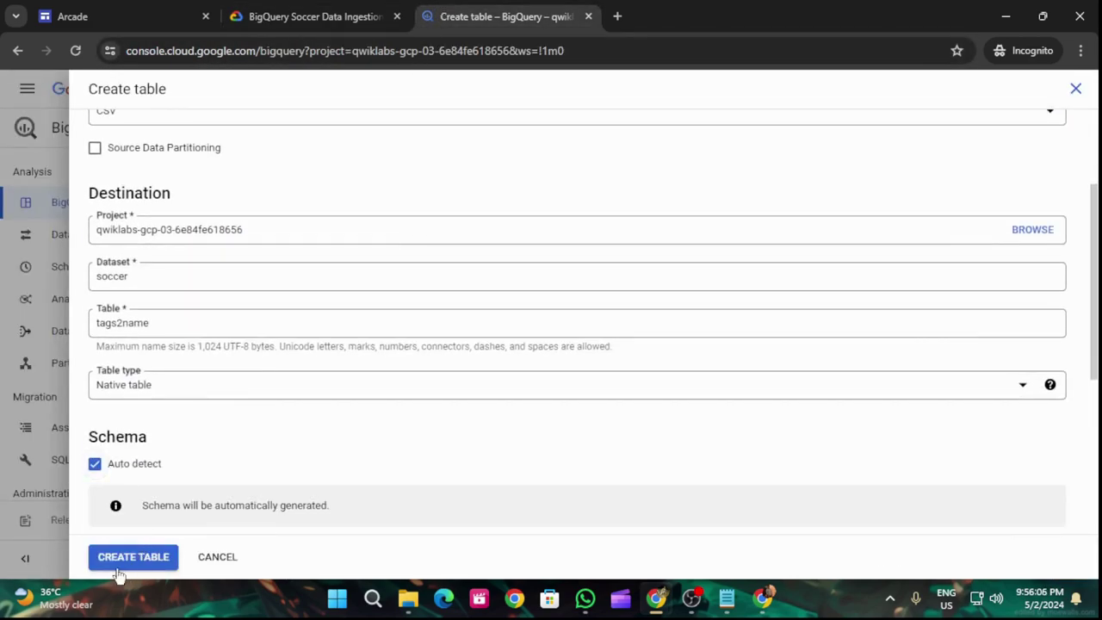
left_click(120, 557)
Run the lab's Task 4 progress check "Check the tags2name table is created", repeating it if needed.
left_click(293, 7)
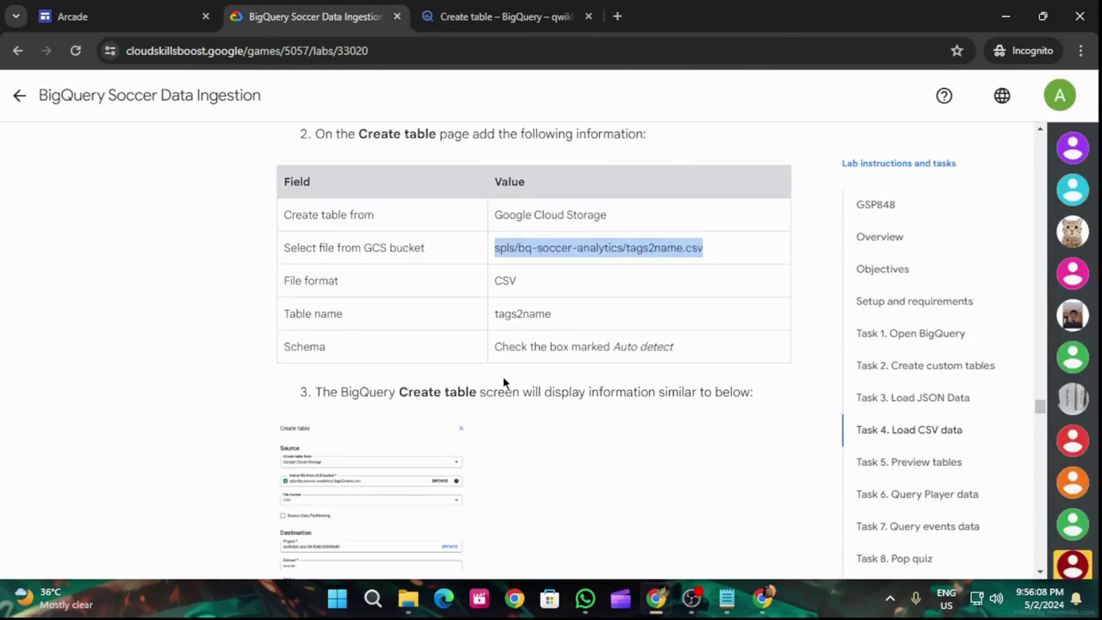
scroll(504, 382, "down", 7)
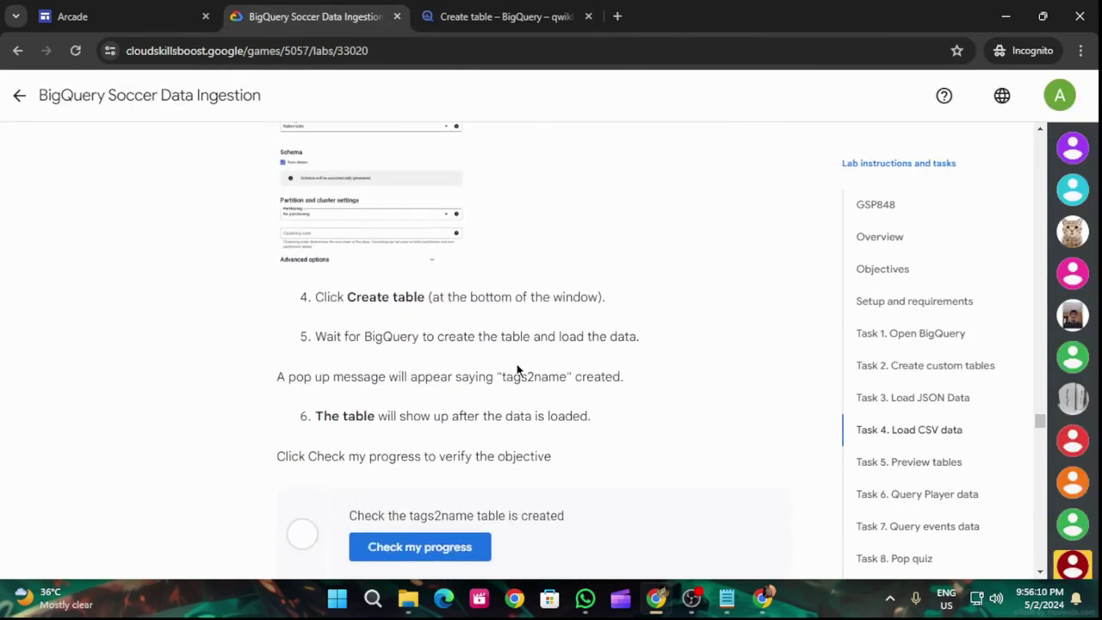
scroll(518, 370, "down", 1)
scroll(530, 348, "down", 2)
left_click(420, 304)
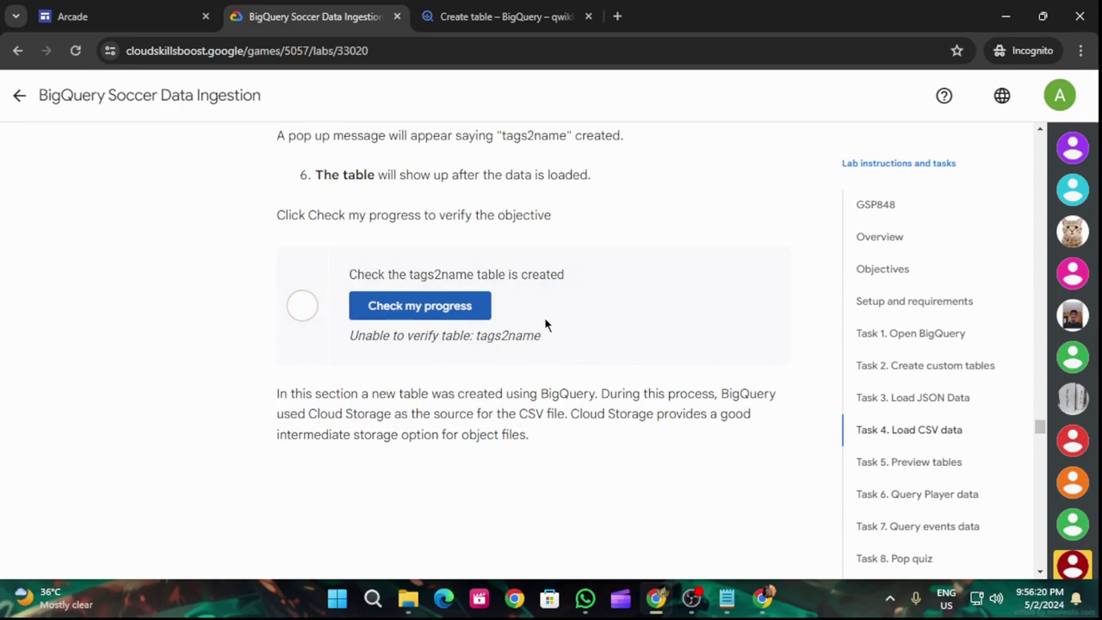
left_click(449, 308)
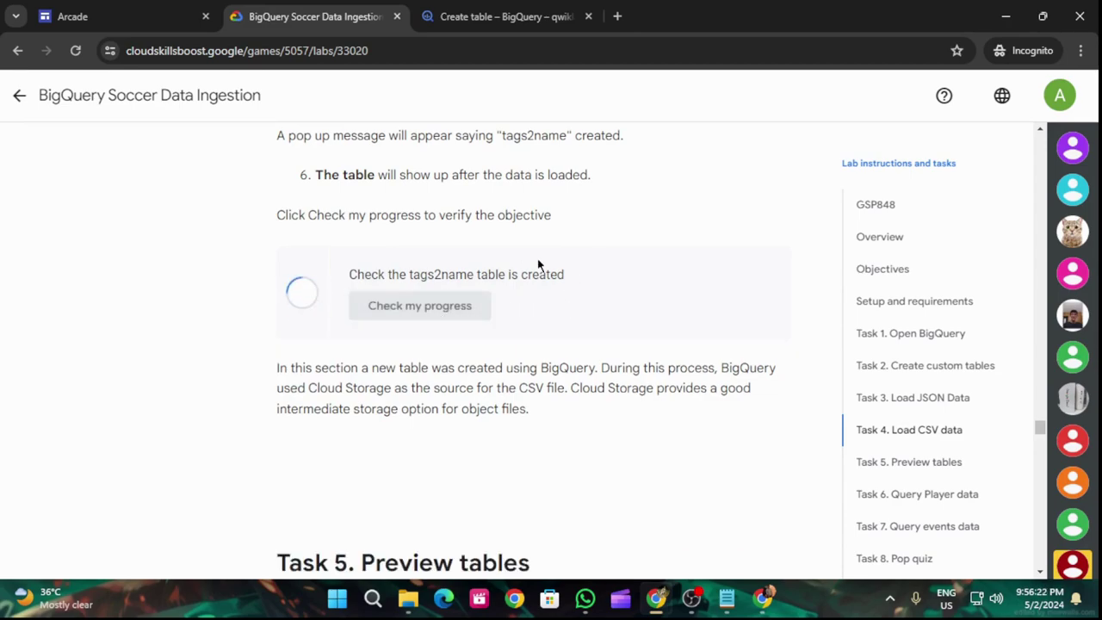
Copy the Task 6 query for the five tallest defenders in soccer.players and run it in a new BigQuery query.
scroll(541, 275, "down", 4)
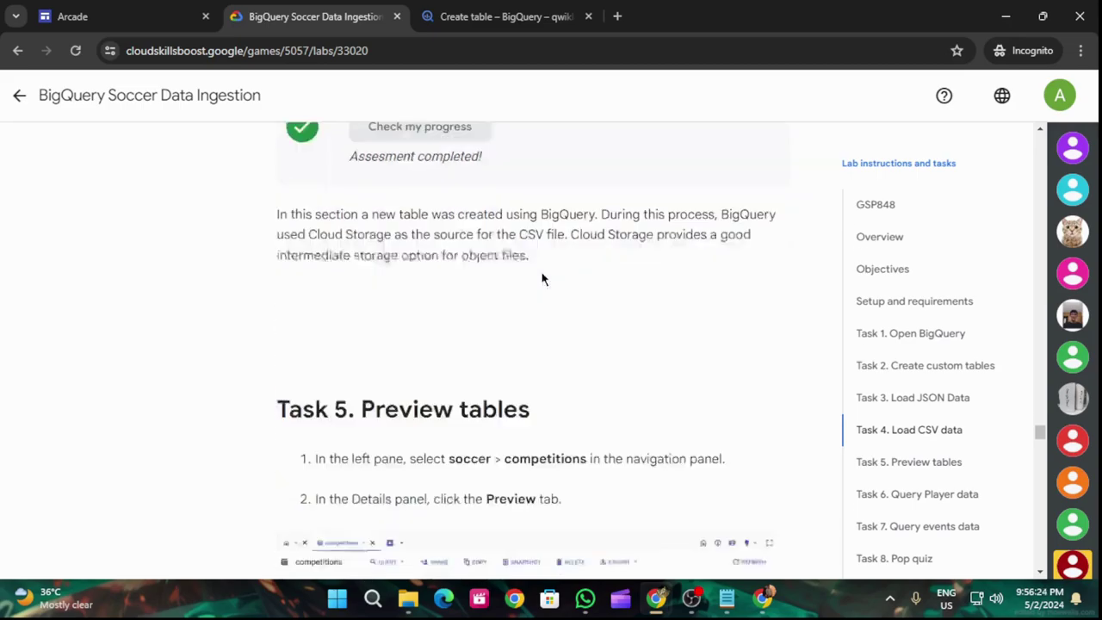
scroll(550, 317, "down", 5)
scroll(551, 322, "up", 3)
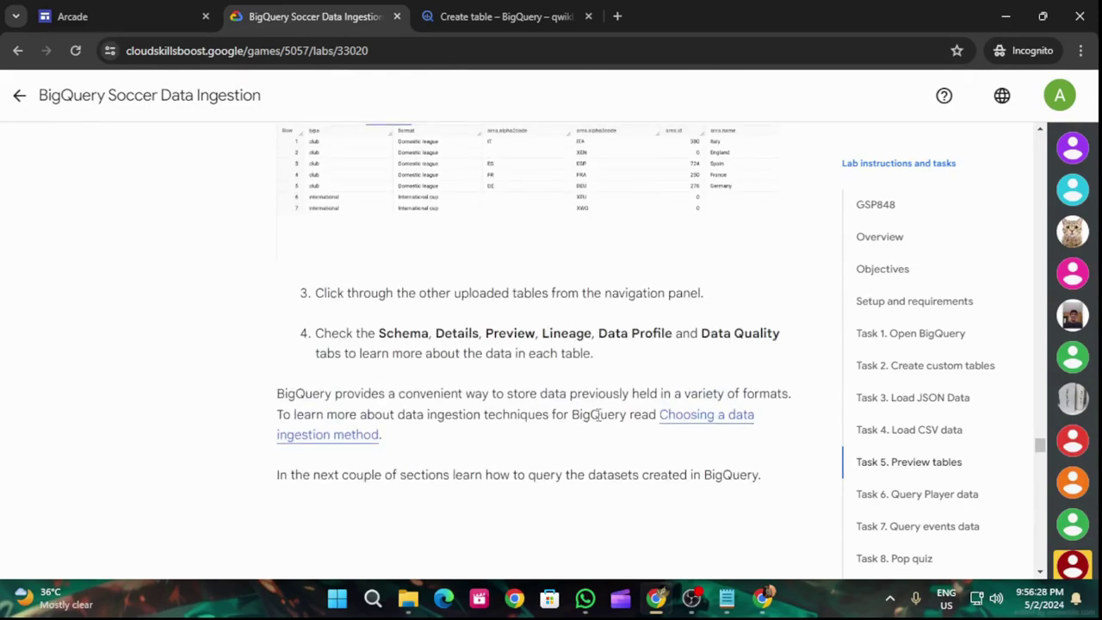
scroll(495, 420, "down", 7)
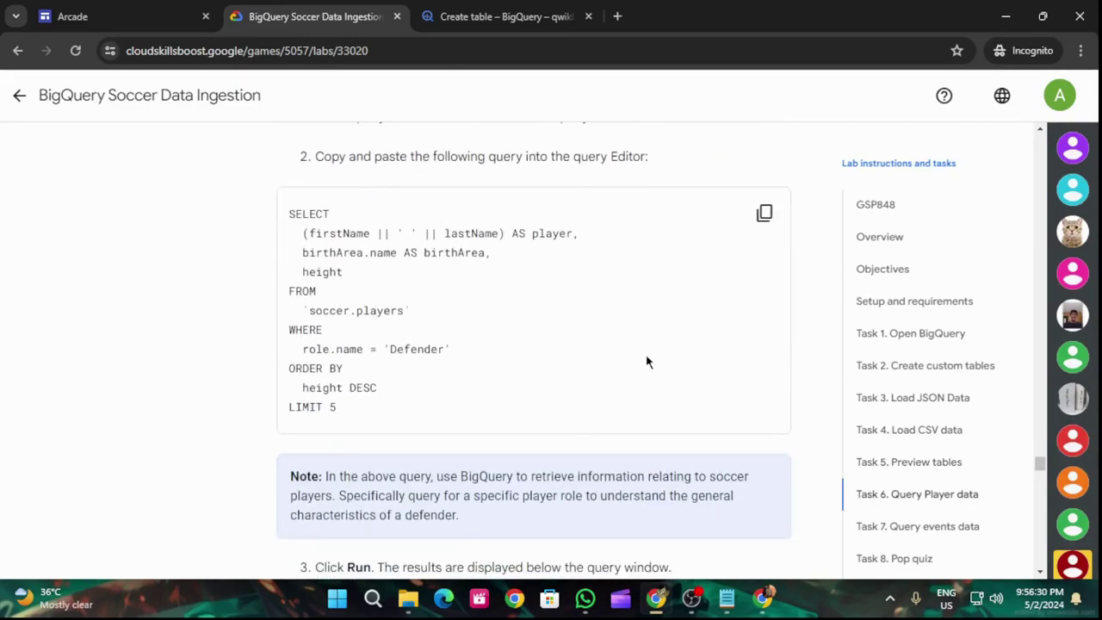
left_click(763, 215)
left_click(504, 17)
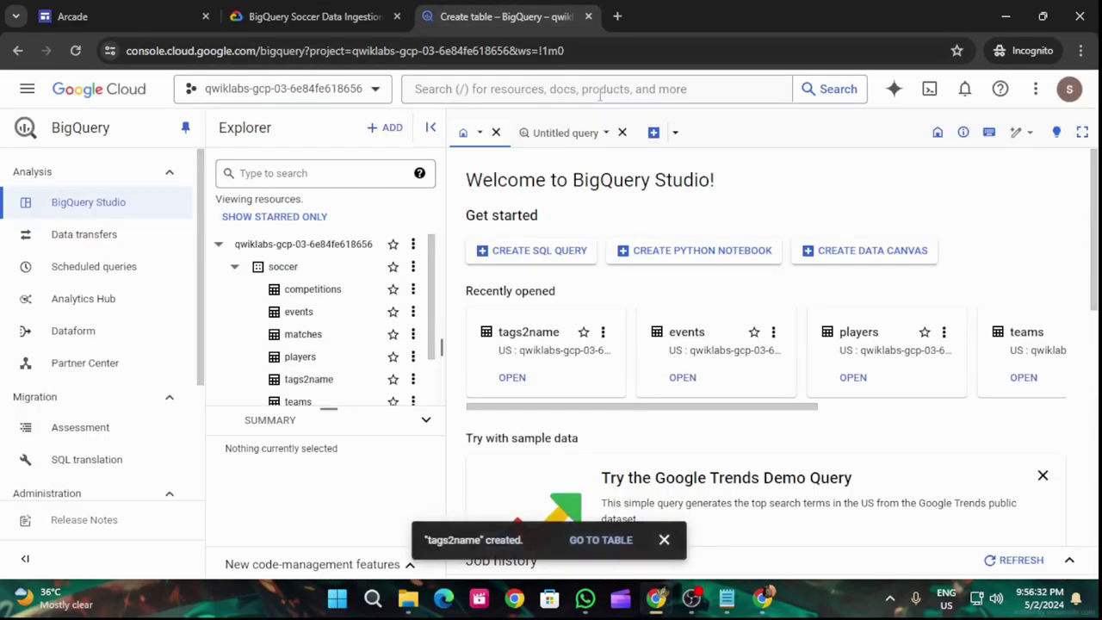
left_click(653, 131)
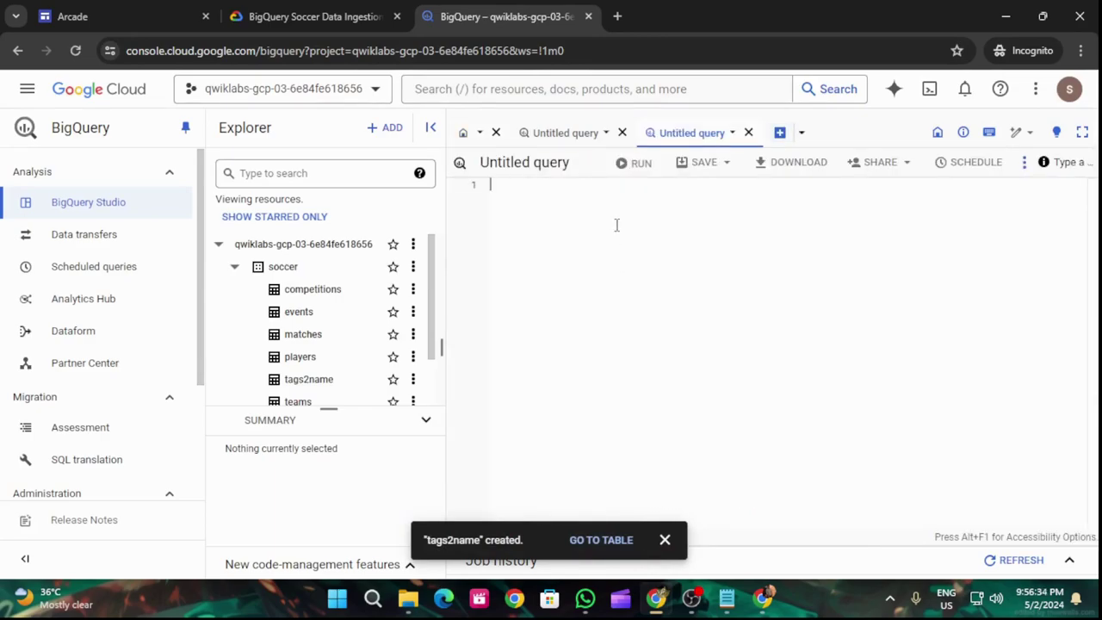
key("ctrl+v")
left_click(623, 167)
Verify the Task 6 objective "Check the query has been run" in the lab instructions.
left_click(353, 16)
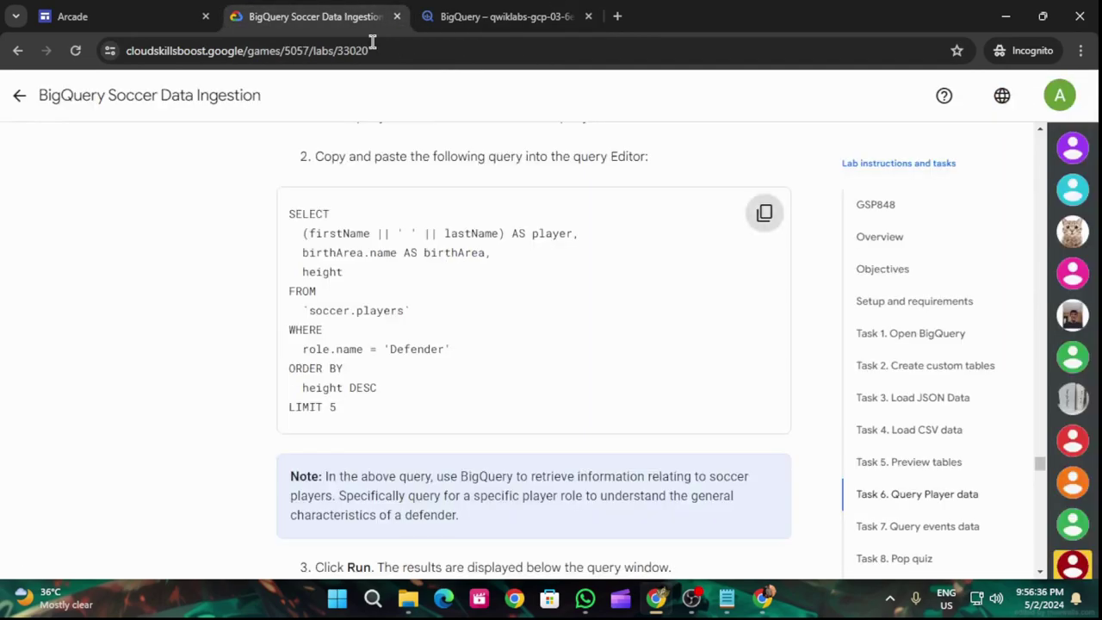
scroll(480, 260, "down", 3)
scroll(486, 275, "down", 5)
left_click(477, 317)
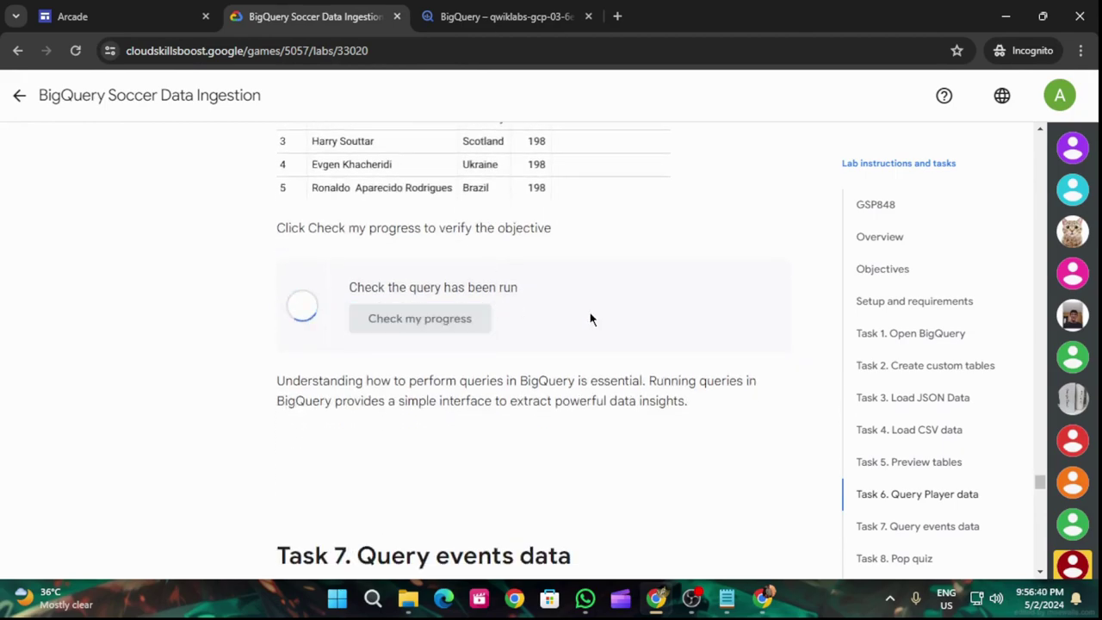
Copy the Task 7 query counting soccer.events by event type and run it in another new BigQuery query.
scroll(588, 318, "down", 5)
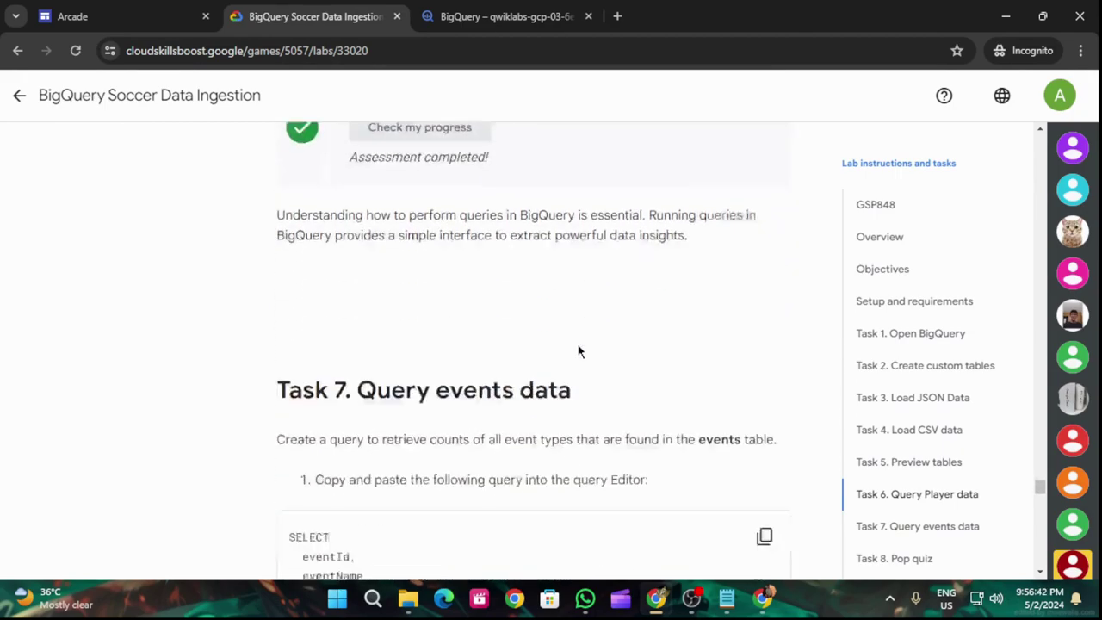
left_click(765, 327)
left_click(504, 16)
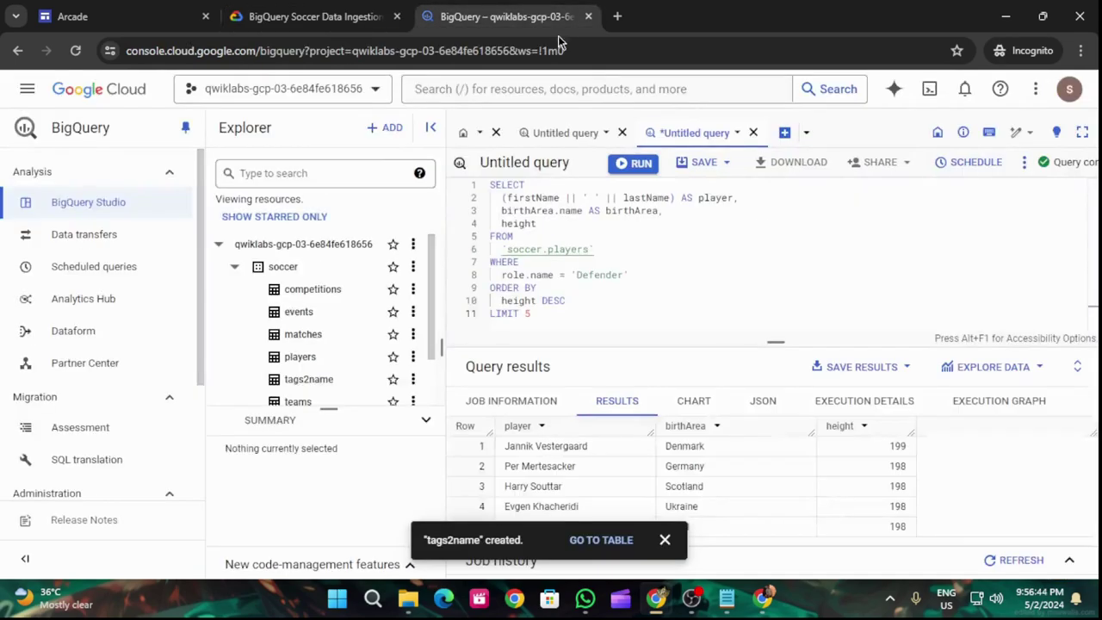
left_click(782, 133)
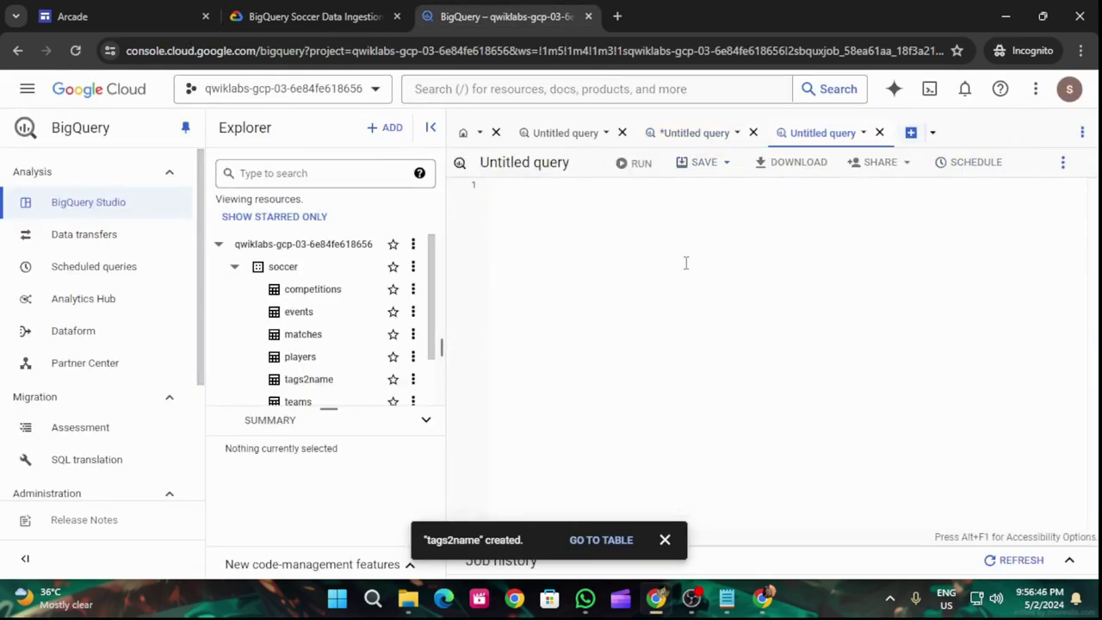
key("ctrl+v")
left_click(632, 166)
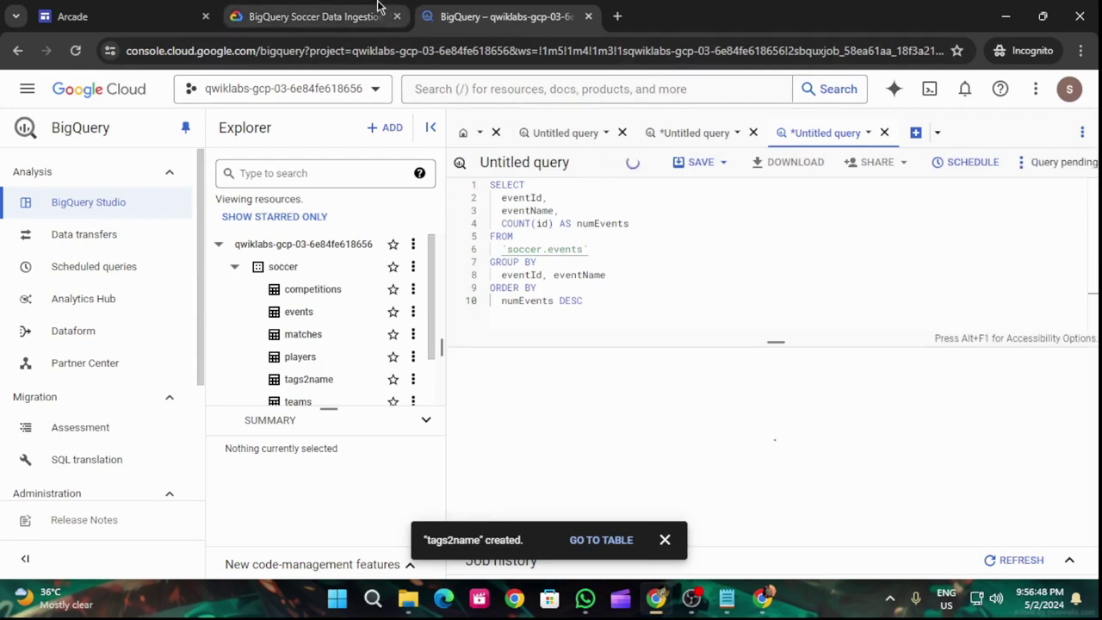
Verify the Task 7 objective "Check the query has been run" in the lab instructions.
left_click(314, 17)
scroll(597, 388, "down", 5)
scroll(599, 389, "down", 7)
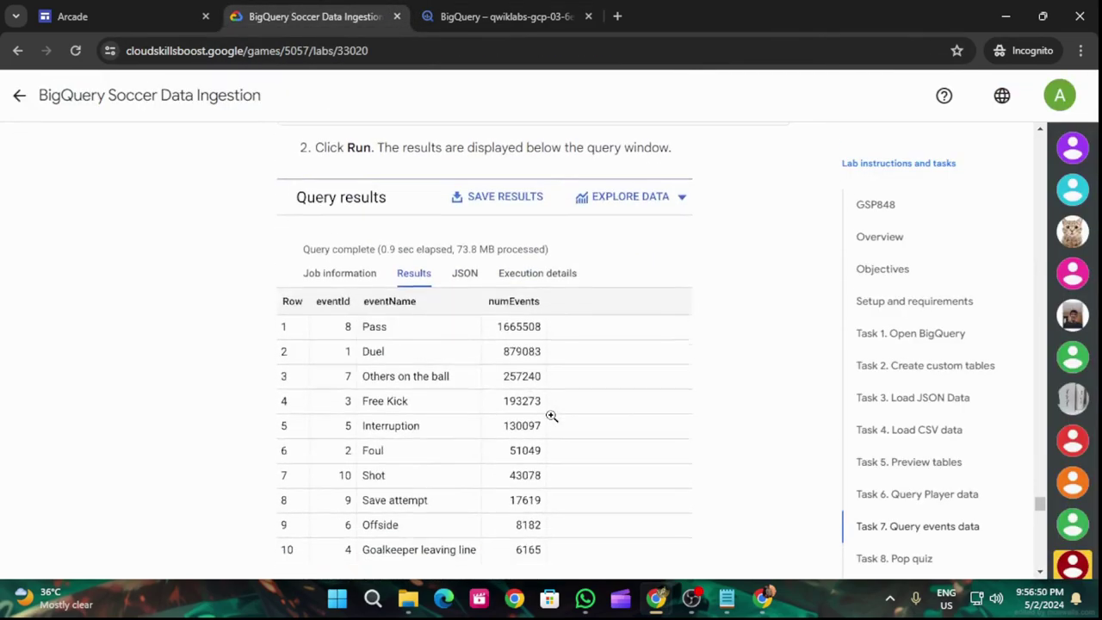
left_click(418, 392)
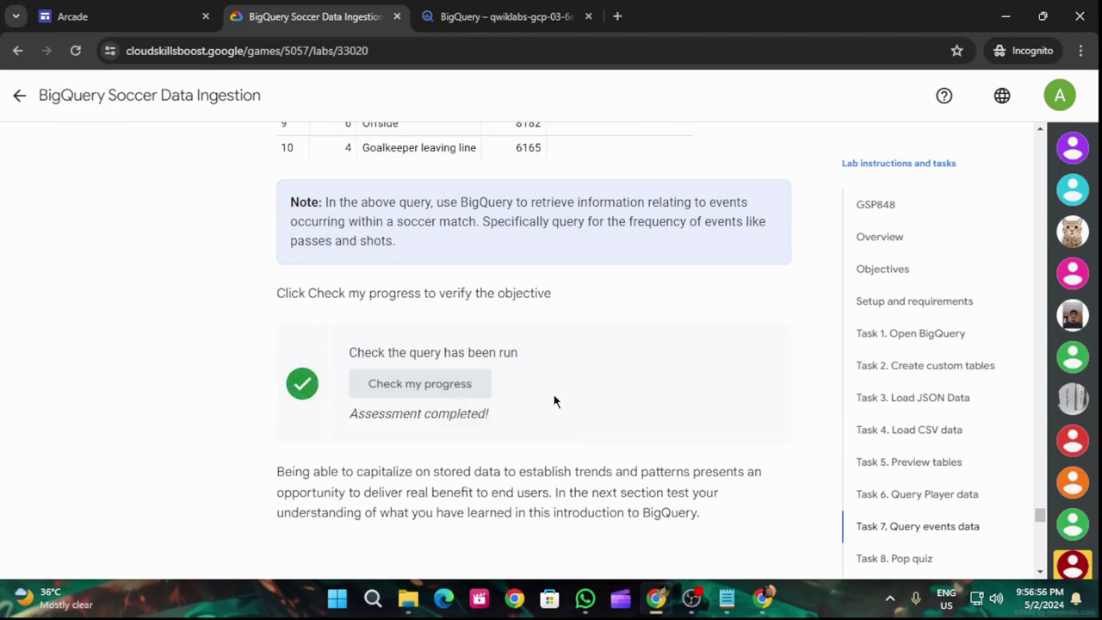
End the BigQuery Soccer Data Ingestion lab and submit a three-star satisfaction rating.
scroll(555, 391, "down", 12)
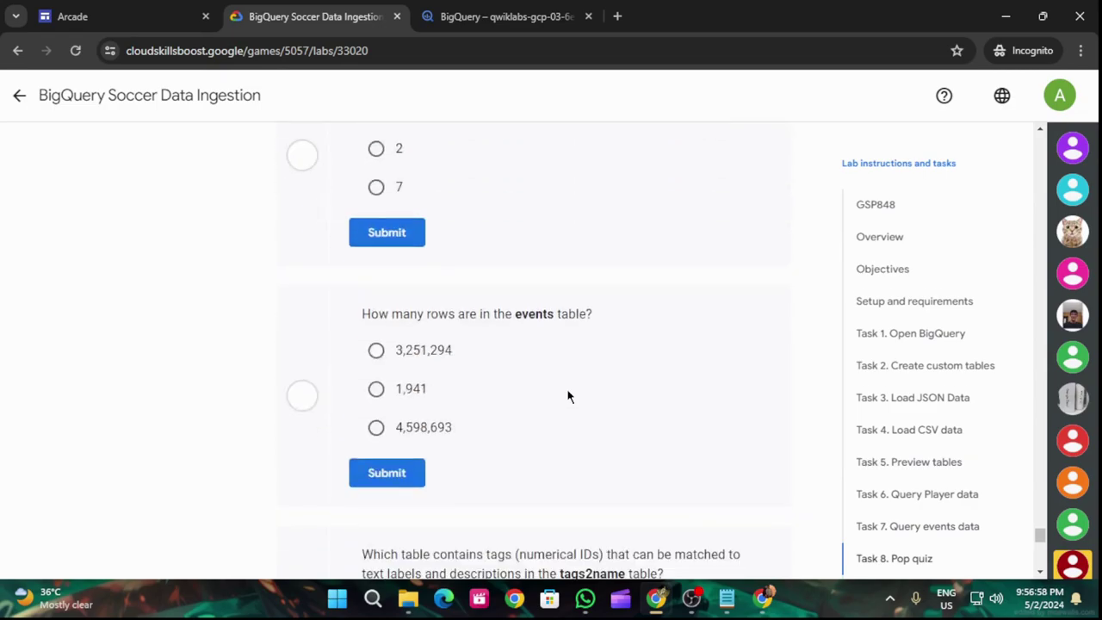
scroll(566, 396, "down", 3)
scroll(555, 394, "up", 12)
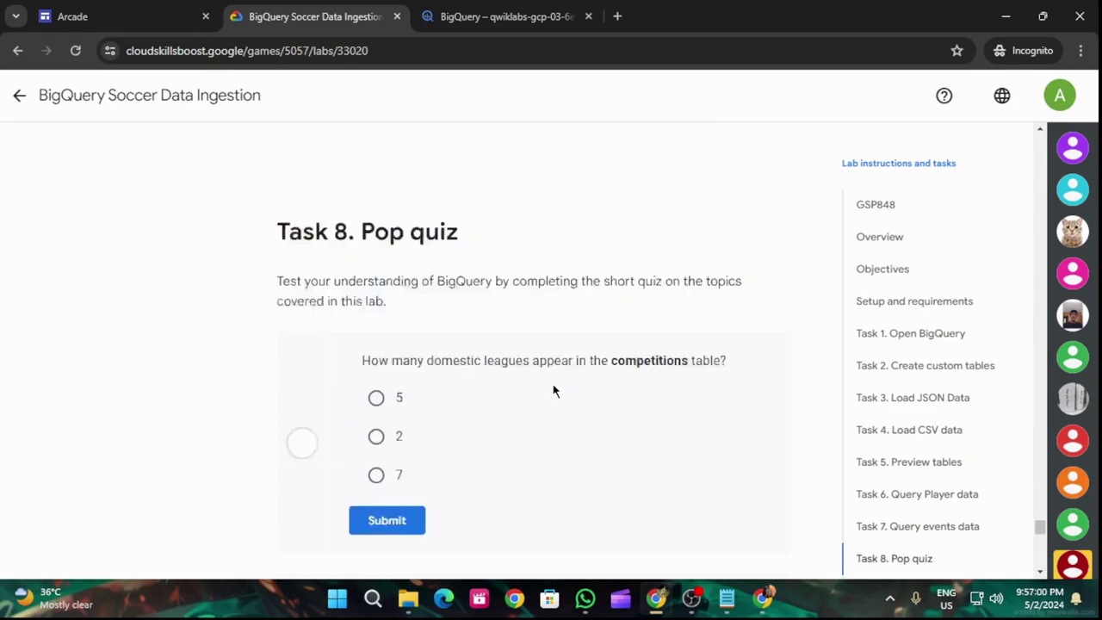
scroll(546, 392, "up", 15)
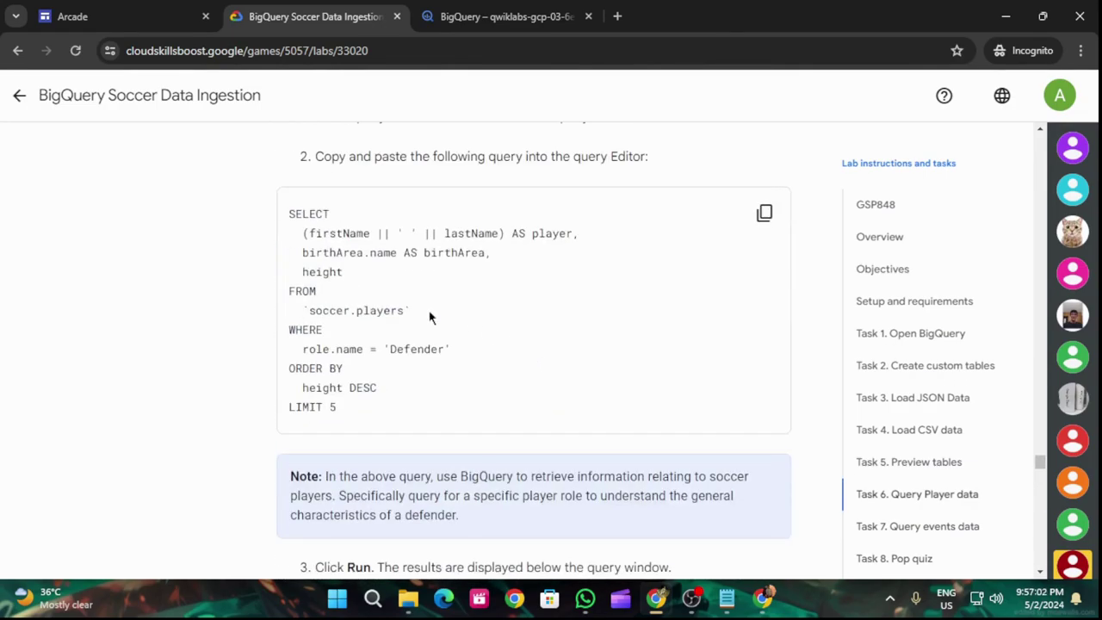
left_click_drag(1031, 468, 1033, 142)
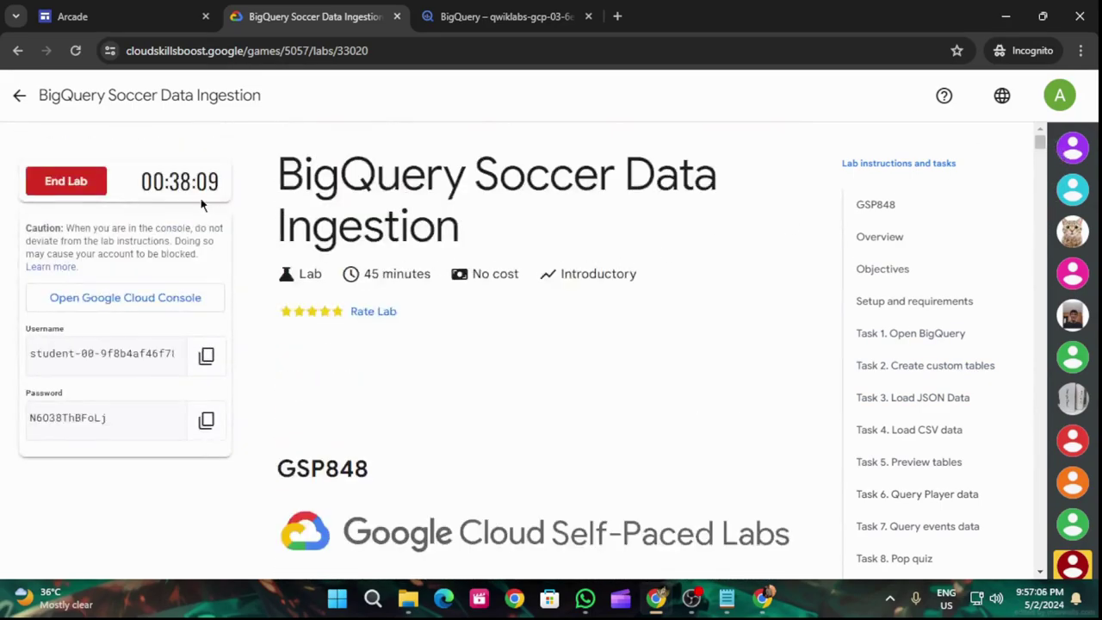
left_click(59, 182)
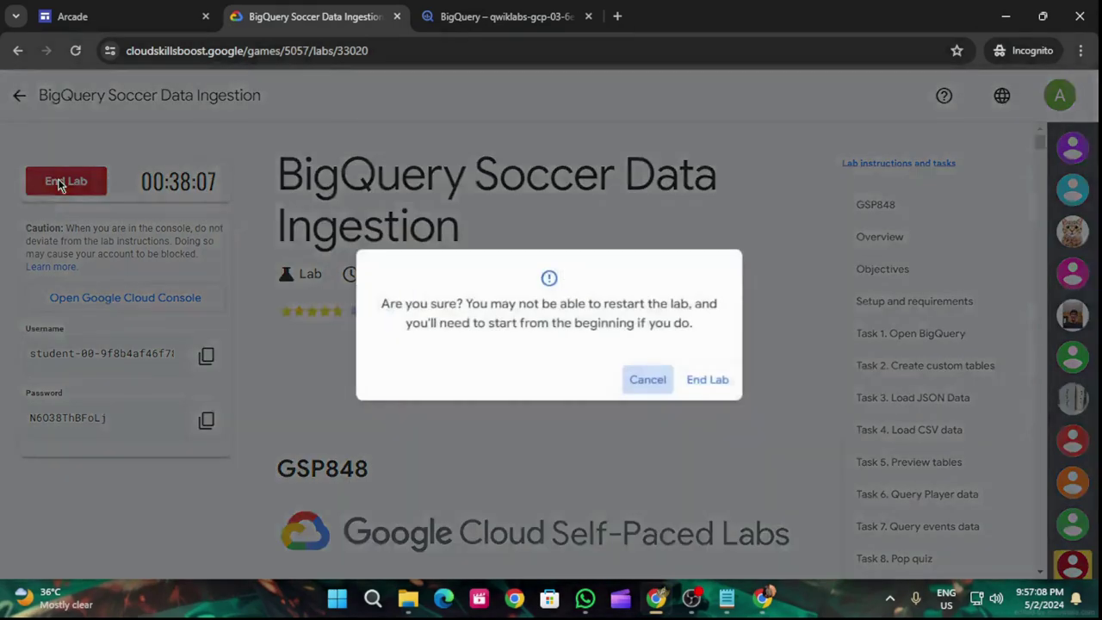
left_click(717, 379)
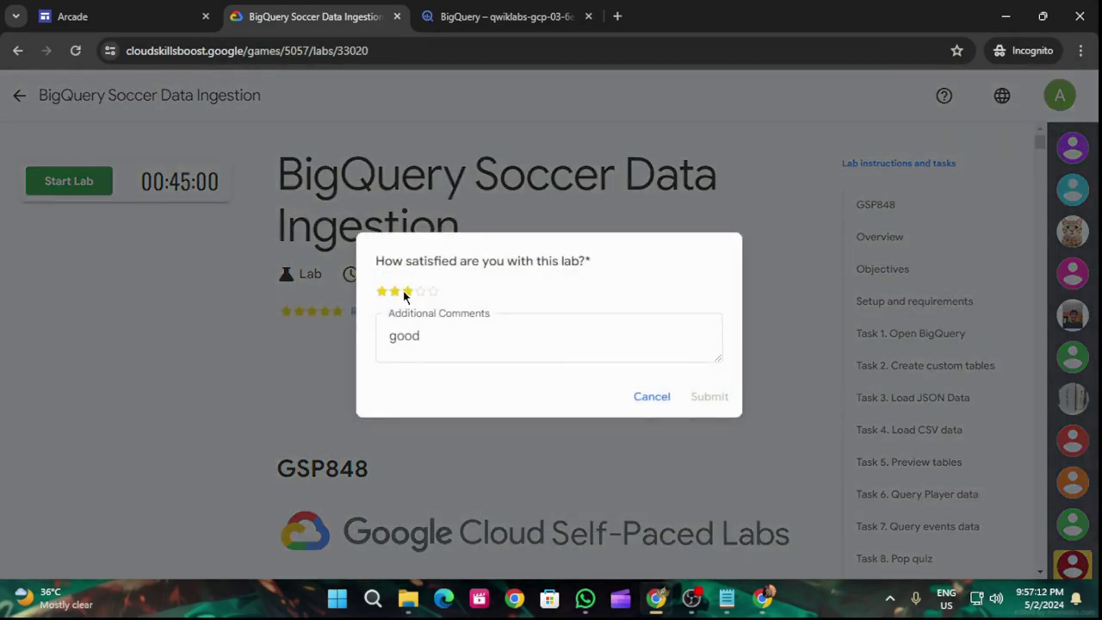
left_click(406, 293)
left_click(709, 396)
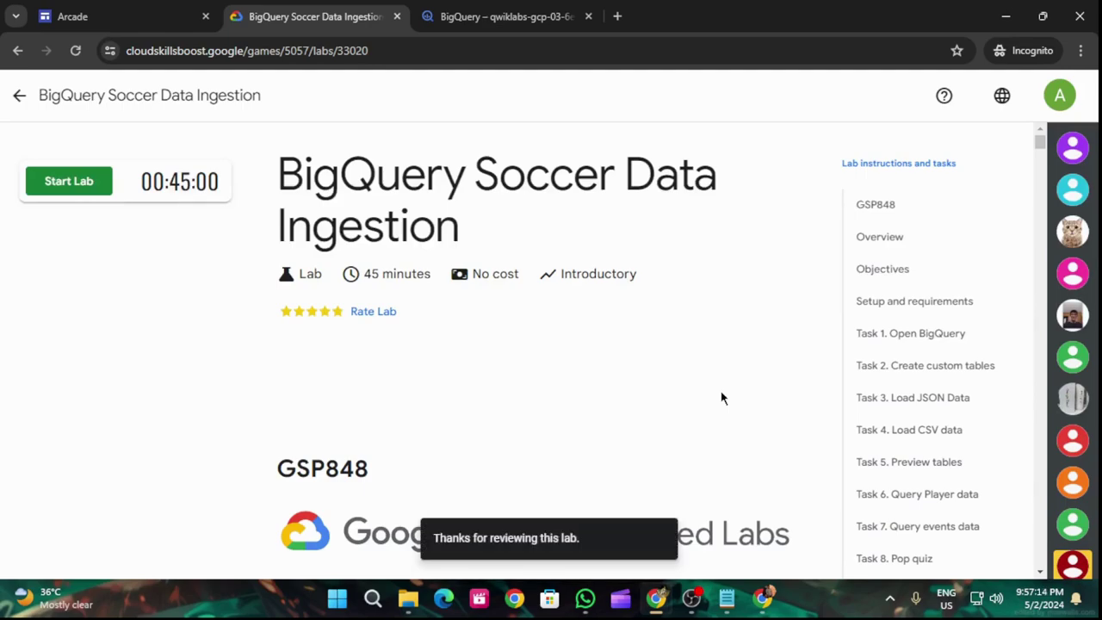